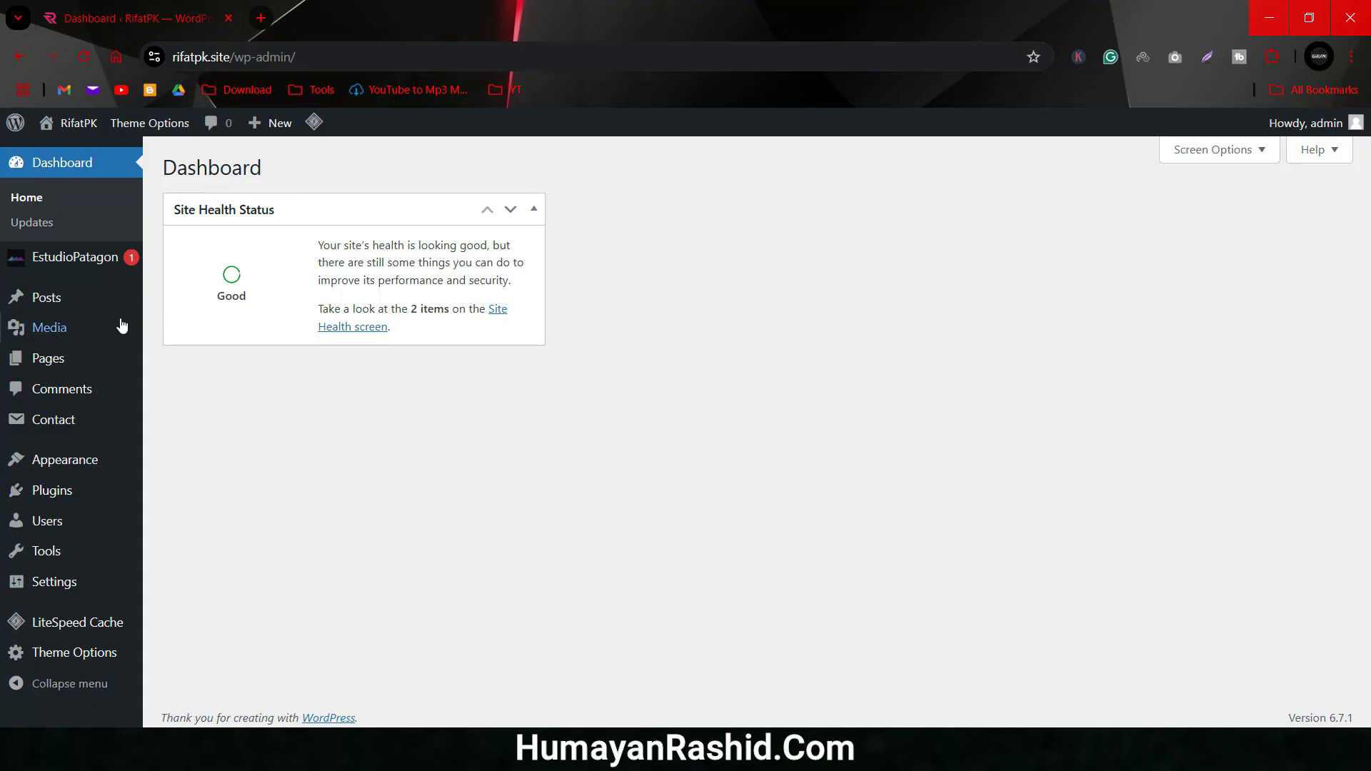
Step: Open the list of all posts and start a new blank post
{"action": "mouse_move", "coordinate": [35, 299]}
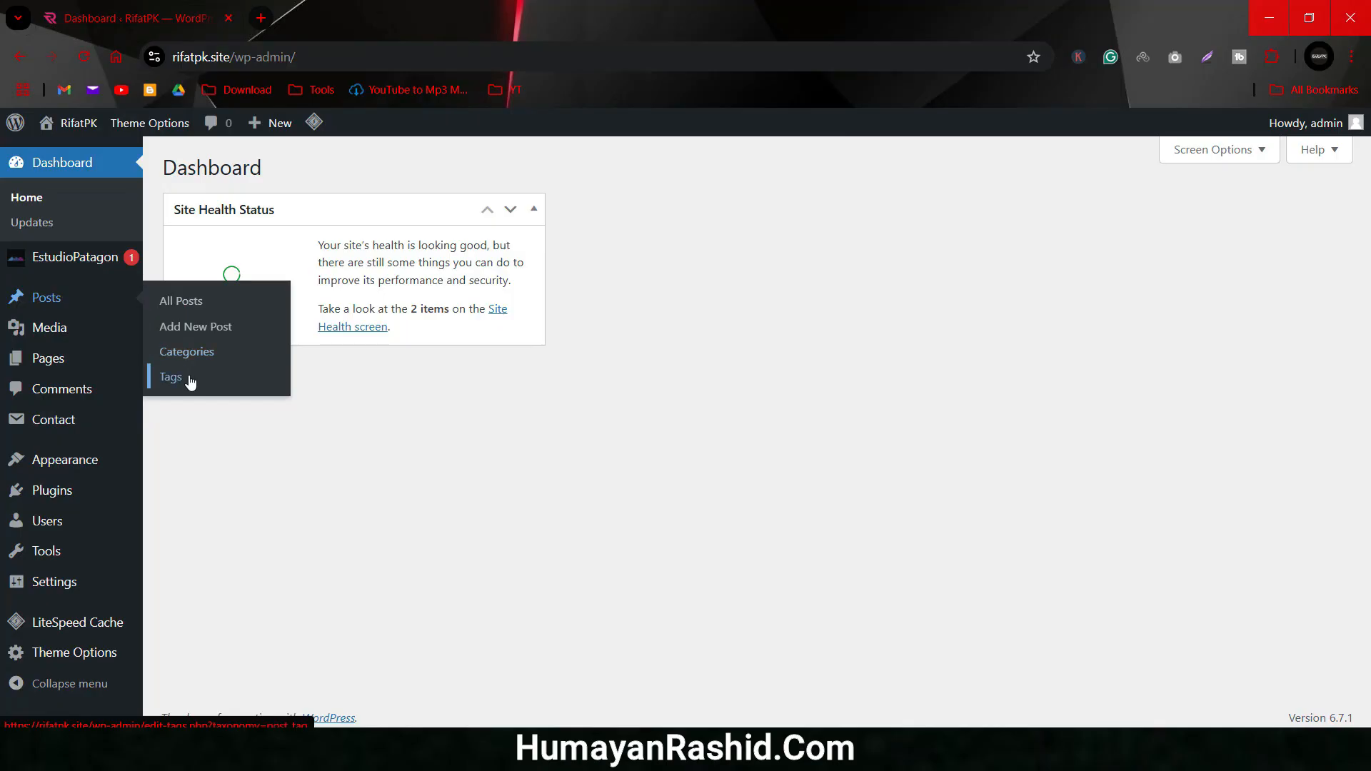
{"action": "left_click", "coordinate": [193, 308]}
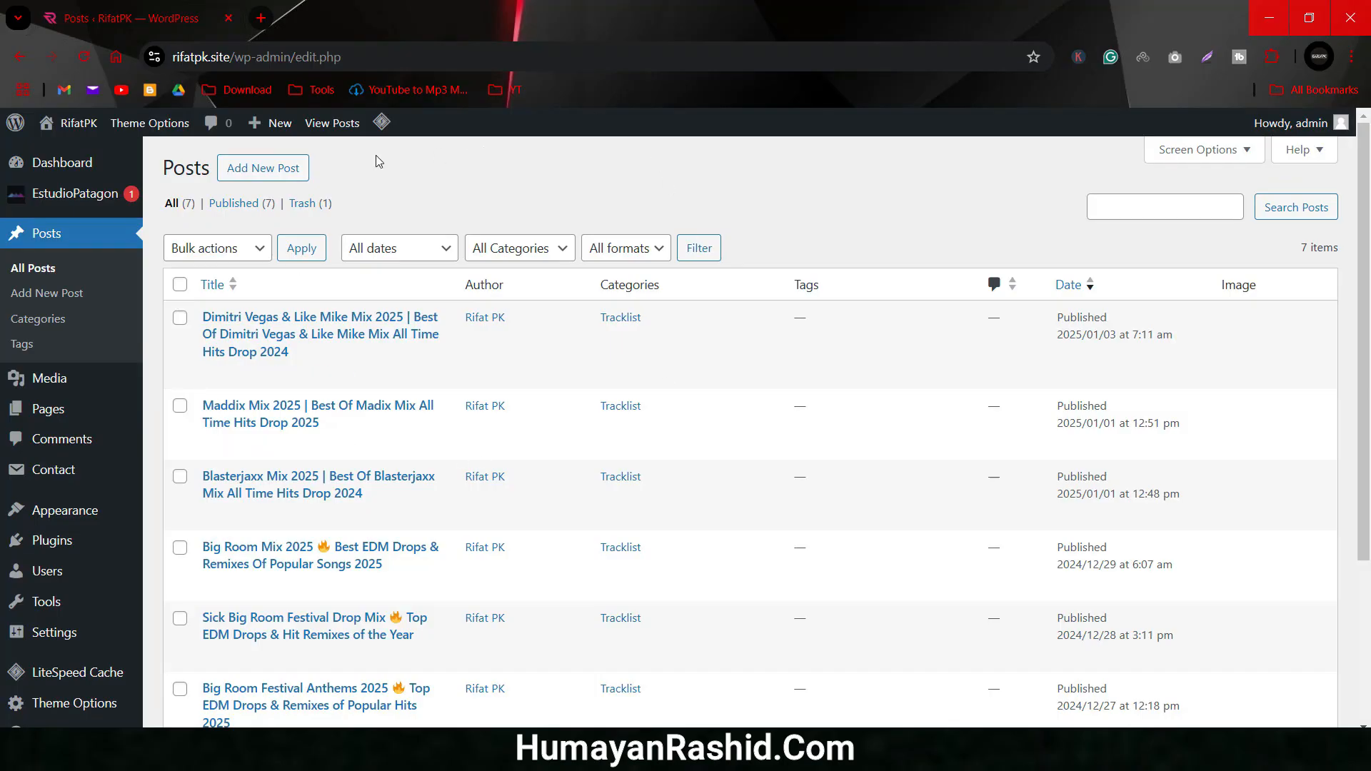
{"action": "left_click", "coordinate": [286, 180]}
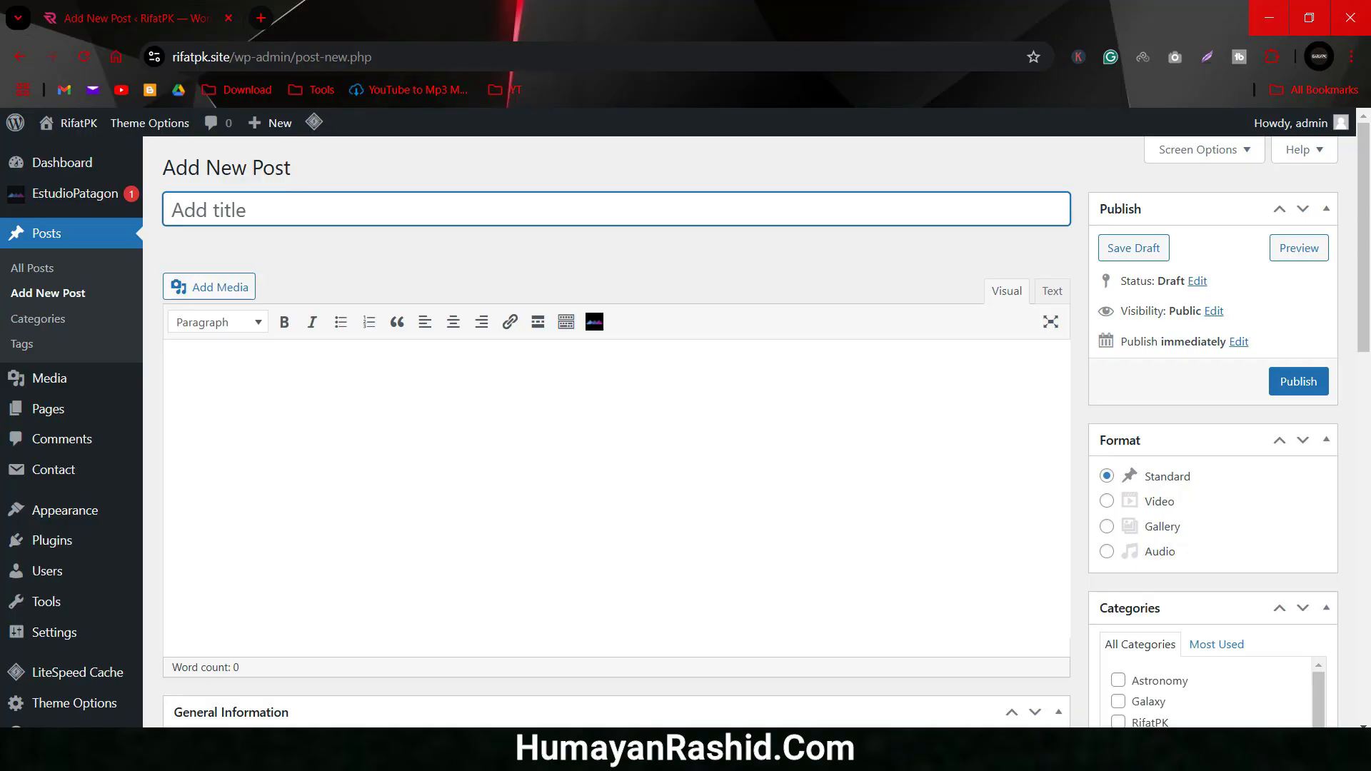
Step: Launch Notepad with a blank document and enlarge its window to fill the screen
{"action": "key", "text": "super"}
{"action": "type", "text": "not"}
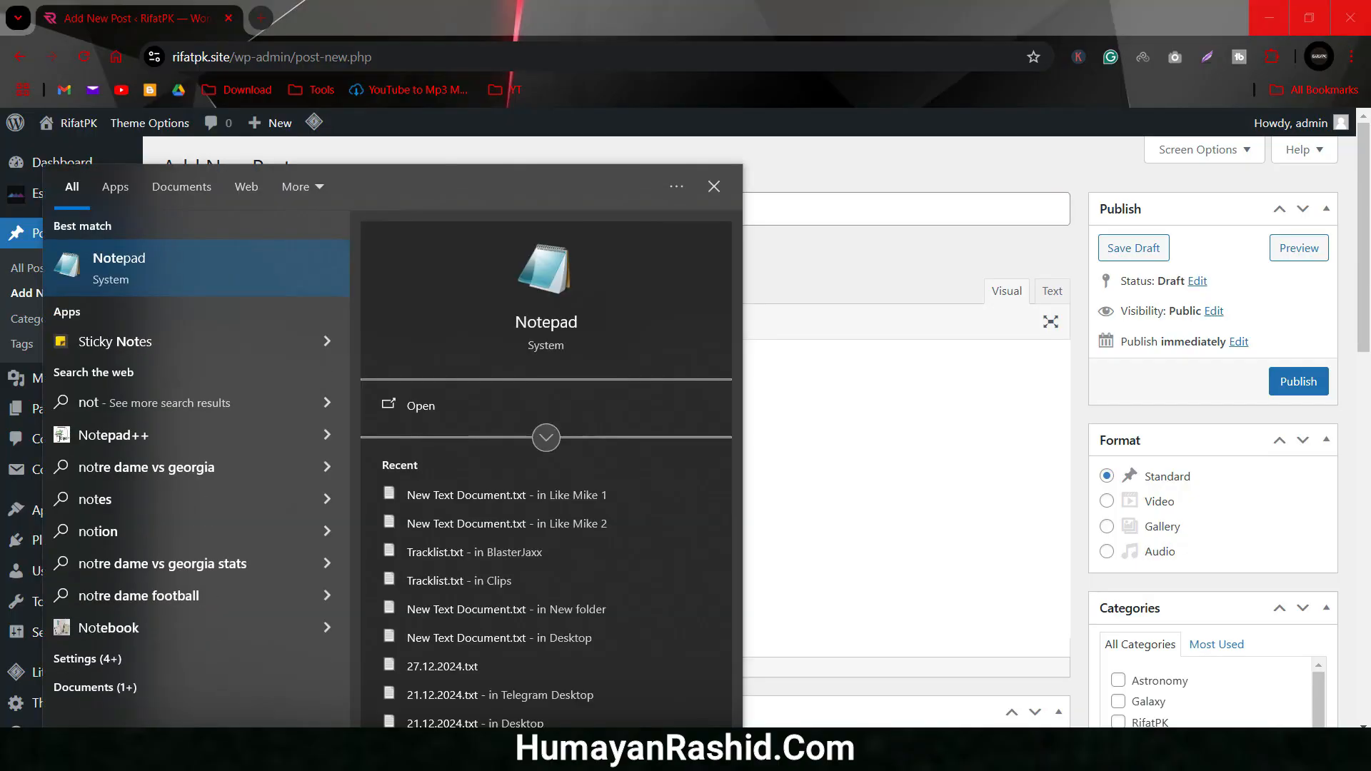
{"action": "key", "text": "Return"}
{"action": "left_click", "coordinate": [558, 141]}
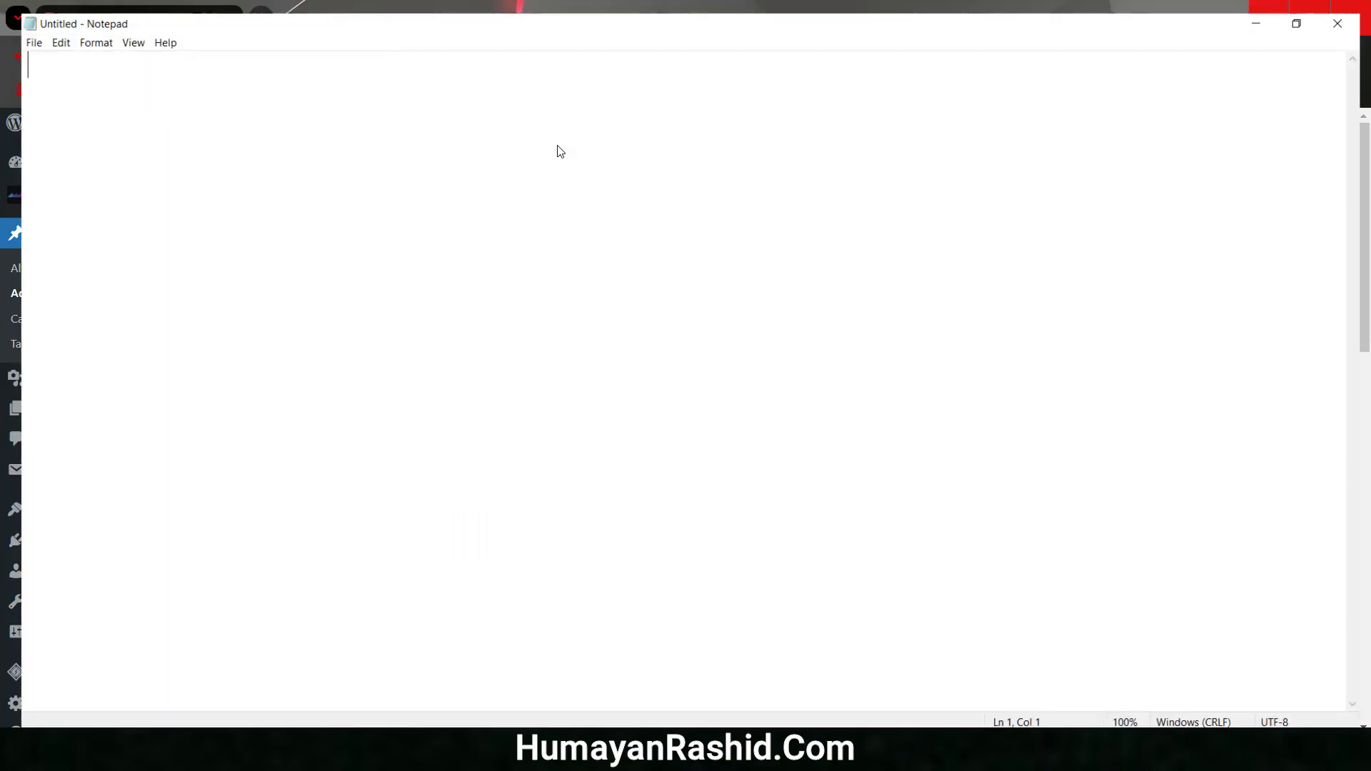
Step: Write the line "Topic : How To Make Money From Blog" and copy the phrase after the colon
{"action": "type", "text": "Topic "}
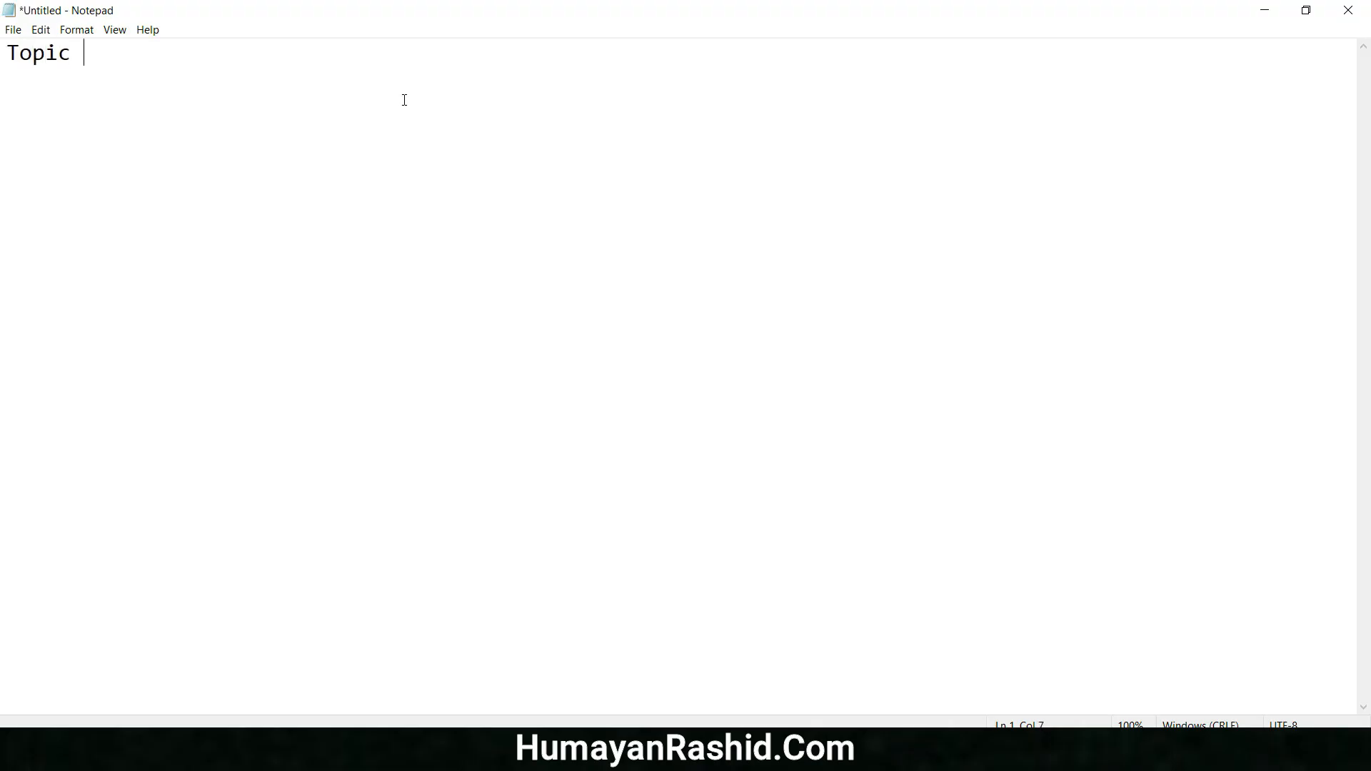
{"action": "type", "text": ";"}
{"action": "key", "text": "BackSpace"}
{"action": "type", "text": ": How To Make M"}
{"action": "key", "text": "BackSpace"}
{"action": "key", "text": "BackSpace"}
{"action": "type", "text": "e Money Fro"}
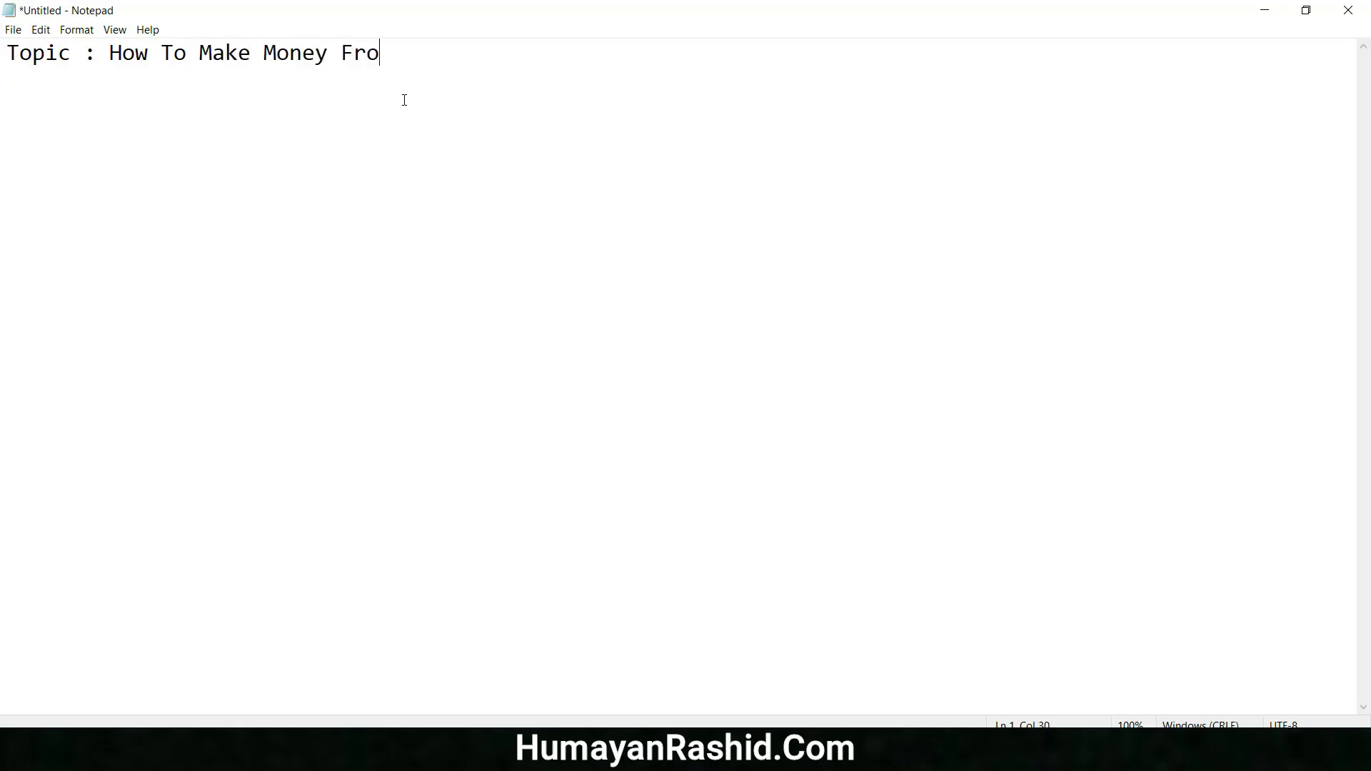
{"action": "type", "text": "m Blog"}
{"action": "left_click_drag", "start_coordinate": [110, 57], "coordinate": [453, 63]}
{"action": "key", "text": "ctrl+c"}
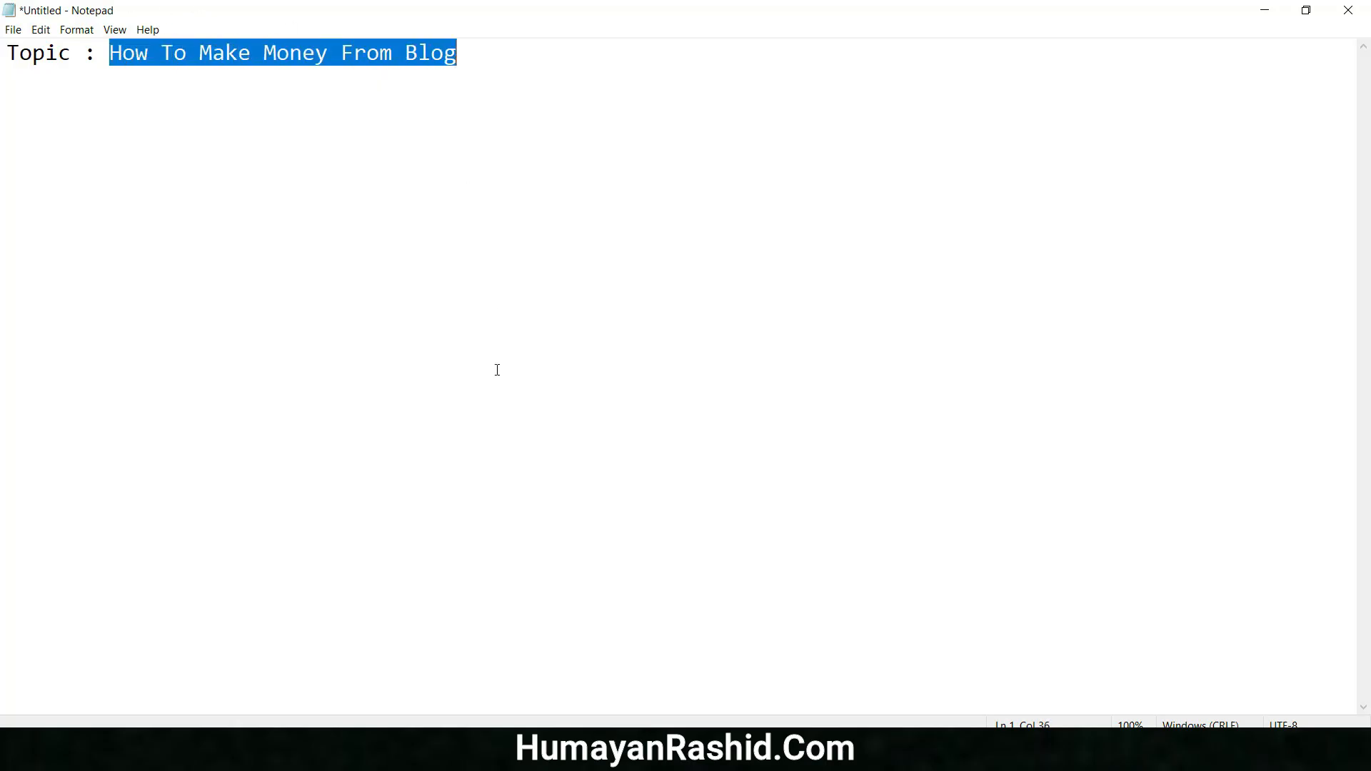
Step: Return to the browser and open ChatGPT in a different Chrome profile
{"action": "key", "text": "alt+Tab"}
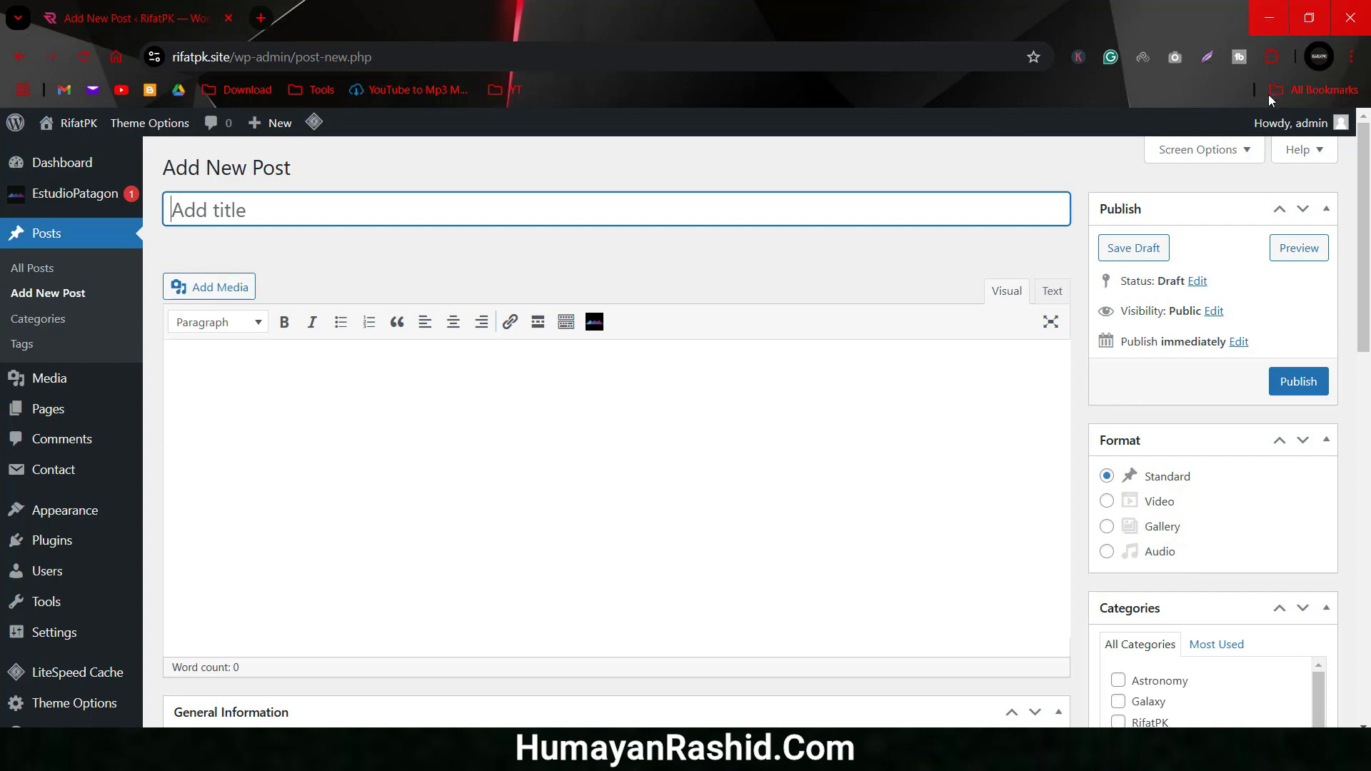
{"action": "left_click", "coordinate": [1318, 57]}
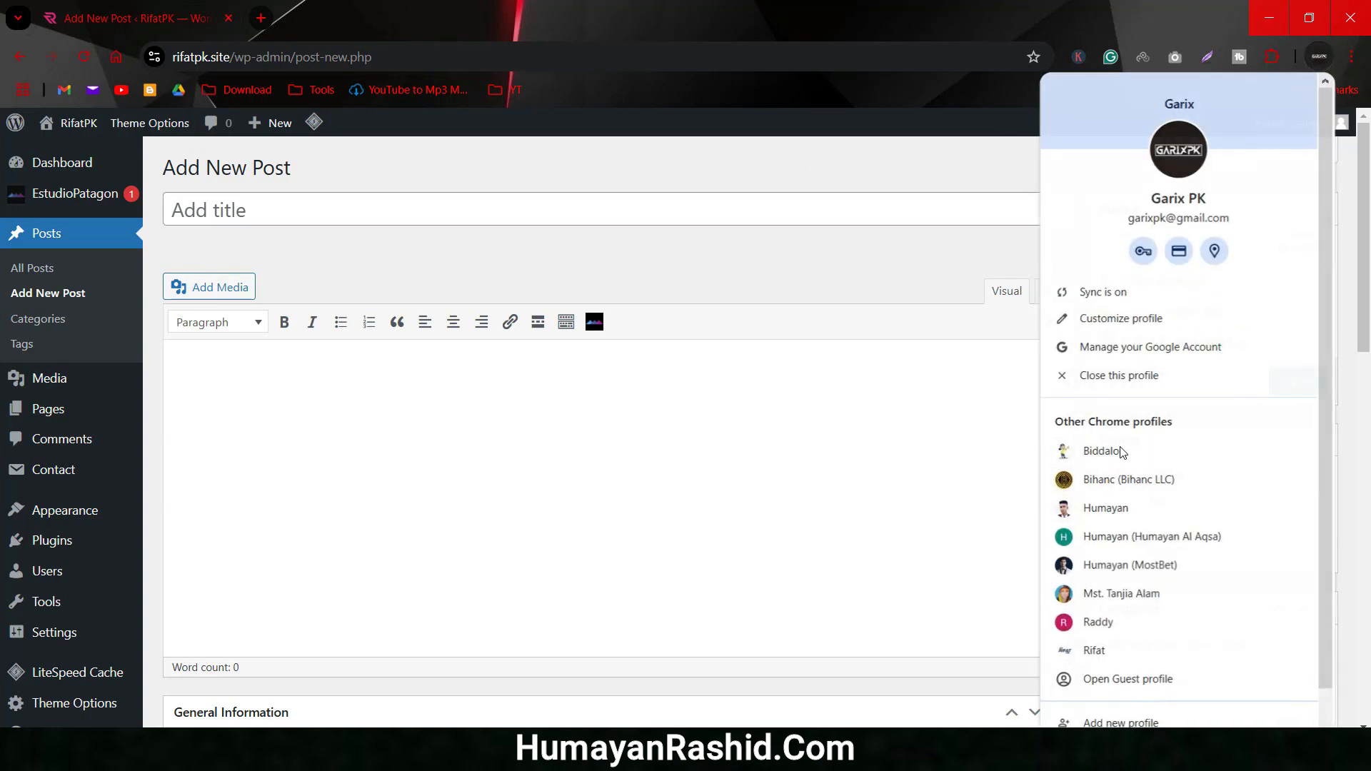
{"action": "left_click", "coordinate": [1123, 450]}
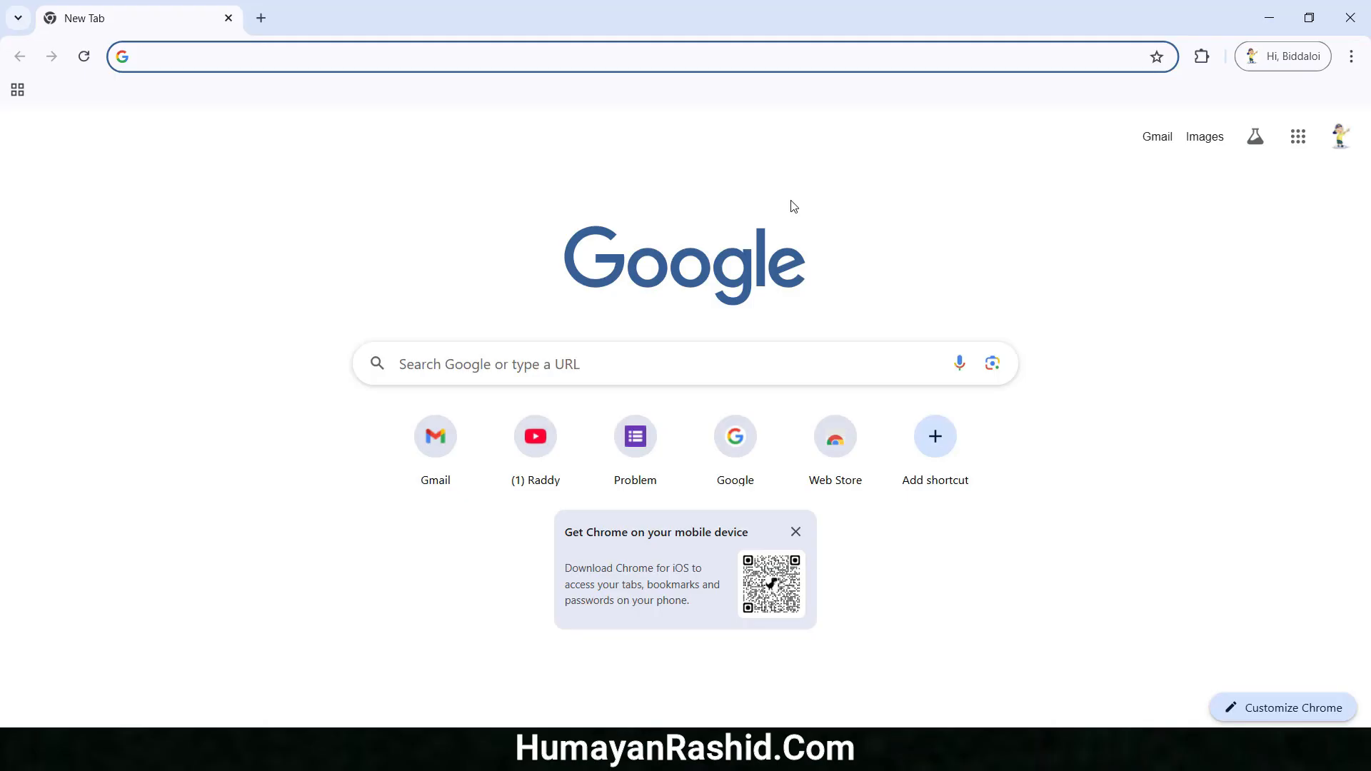
{"action": "type", "text": "chatgpt"}
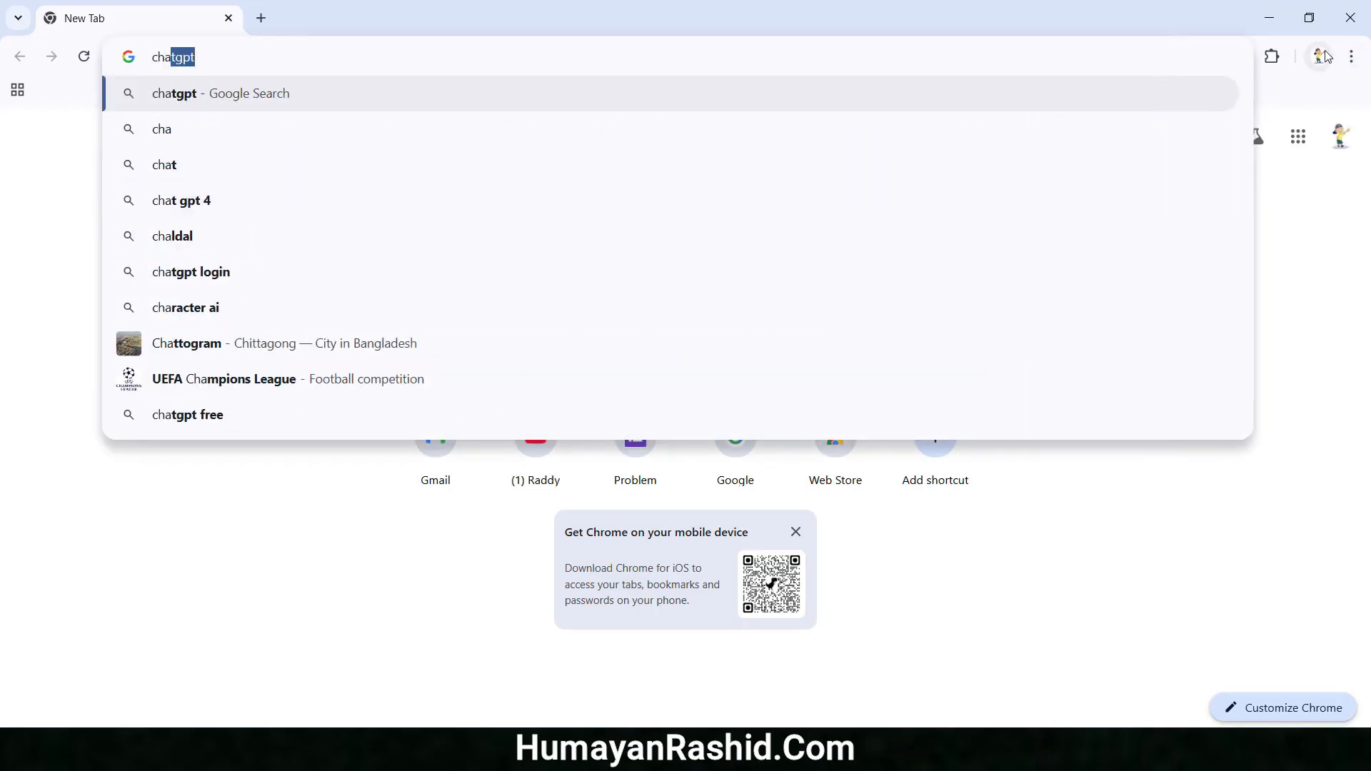
{"action": "left_click", "coordinate": [1294, 258]}
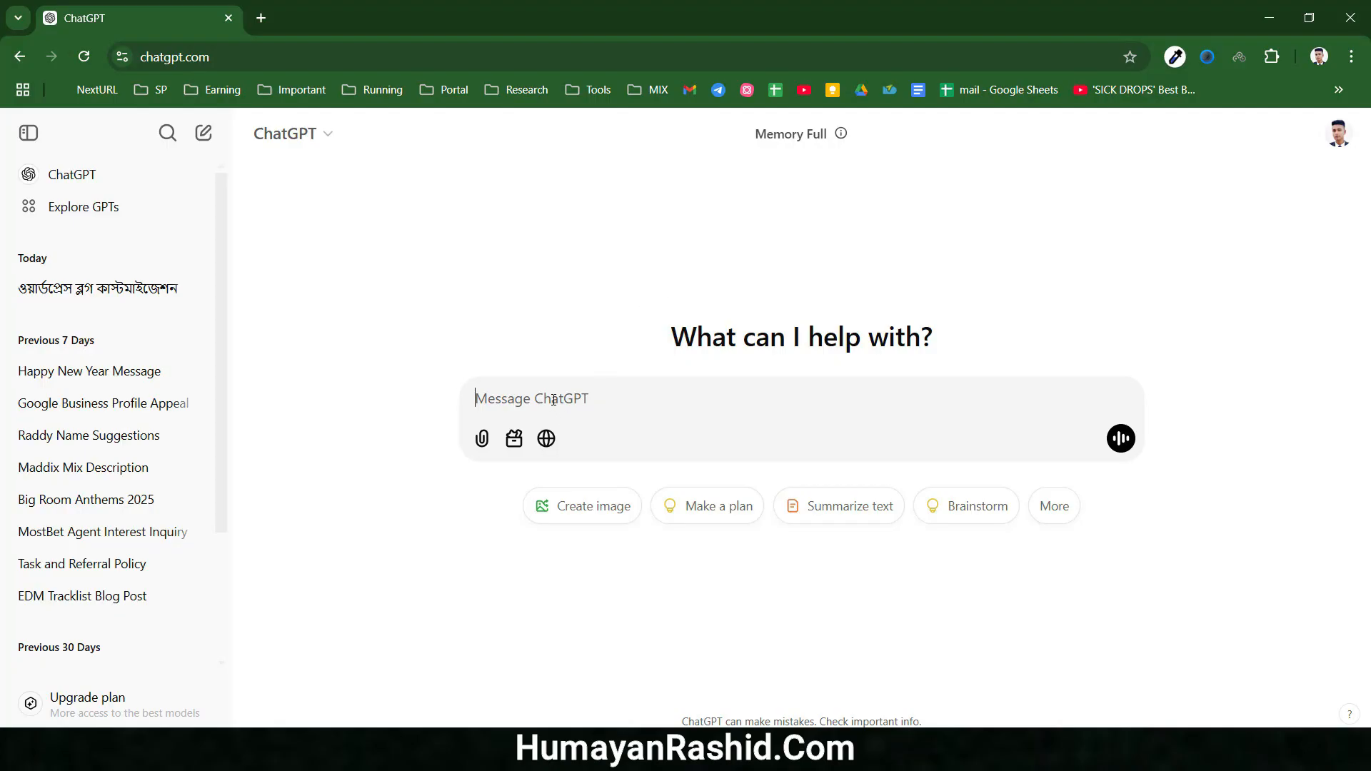
Step: Begin the ChatGPT prompt with "I want to write a article about" followed by the copied topic in quotation marks
{"action": "type", "text": "I want to write a "}
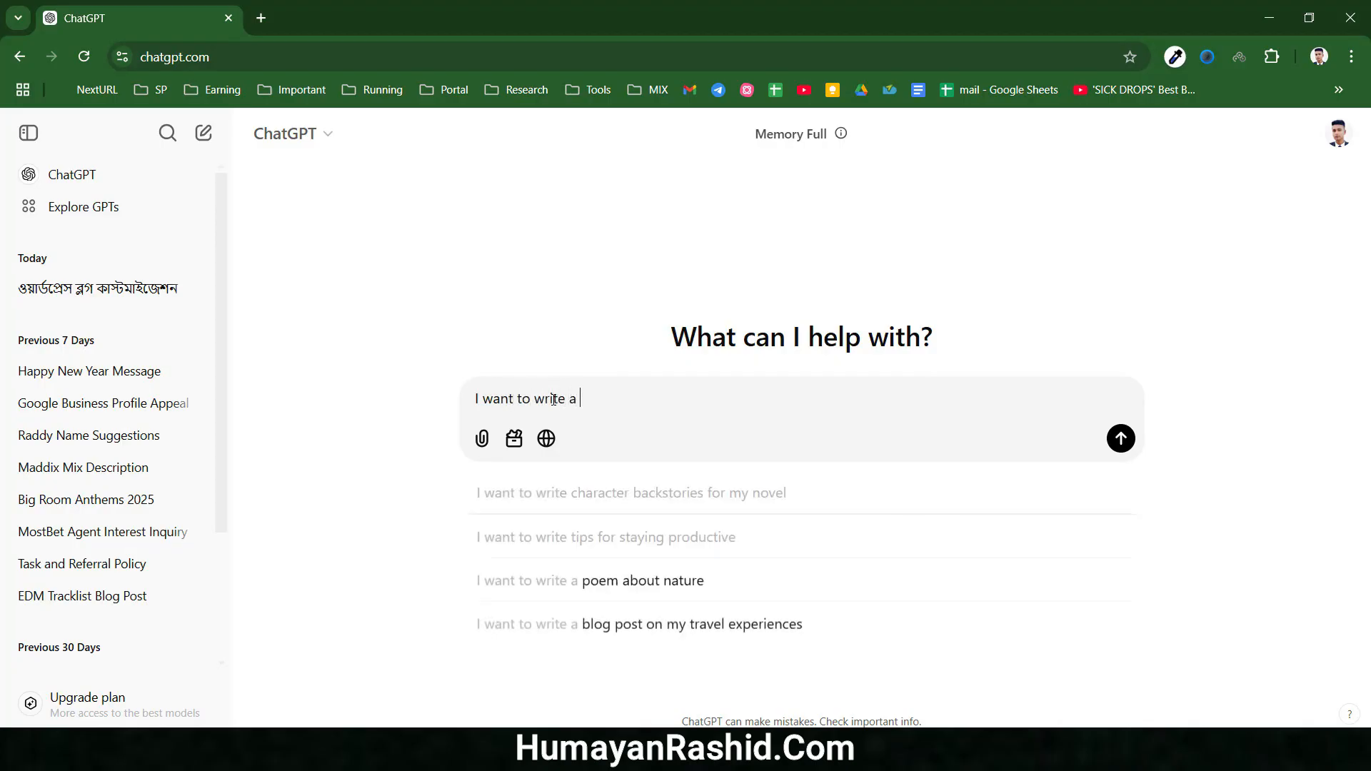
{"action": "type", "text": "article ab"}
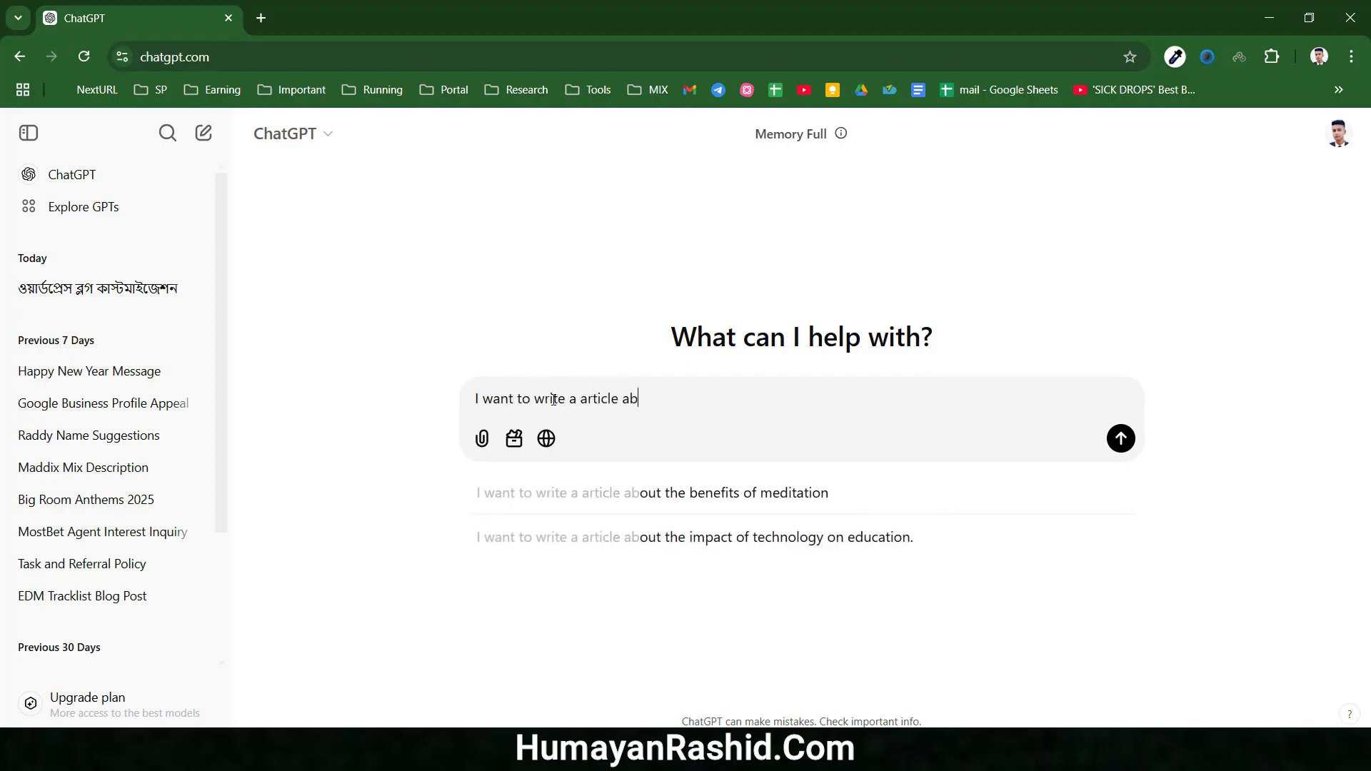
{"action": "type", "text": "out \""}
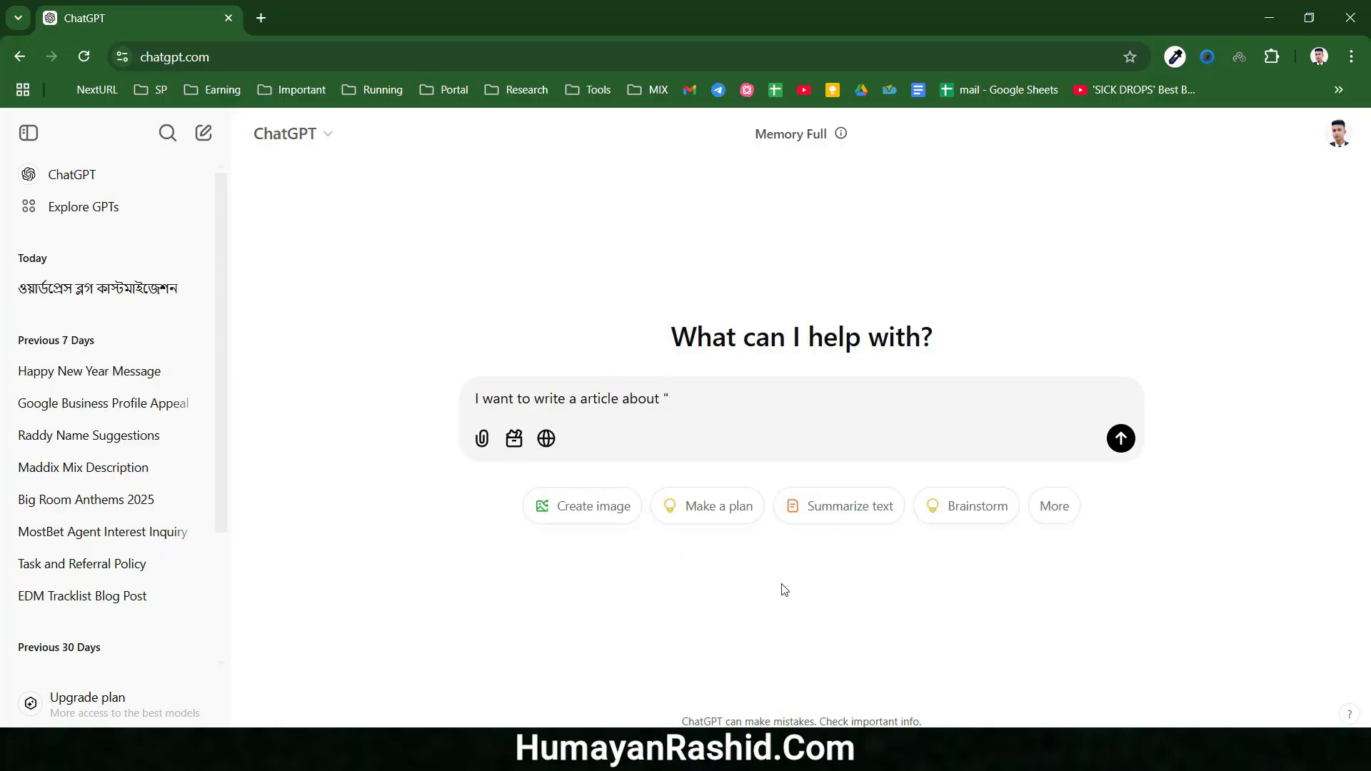
{"action": "key", "text": "alt+Tab"}
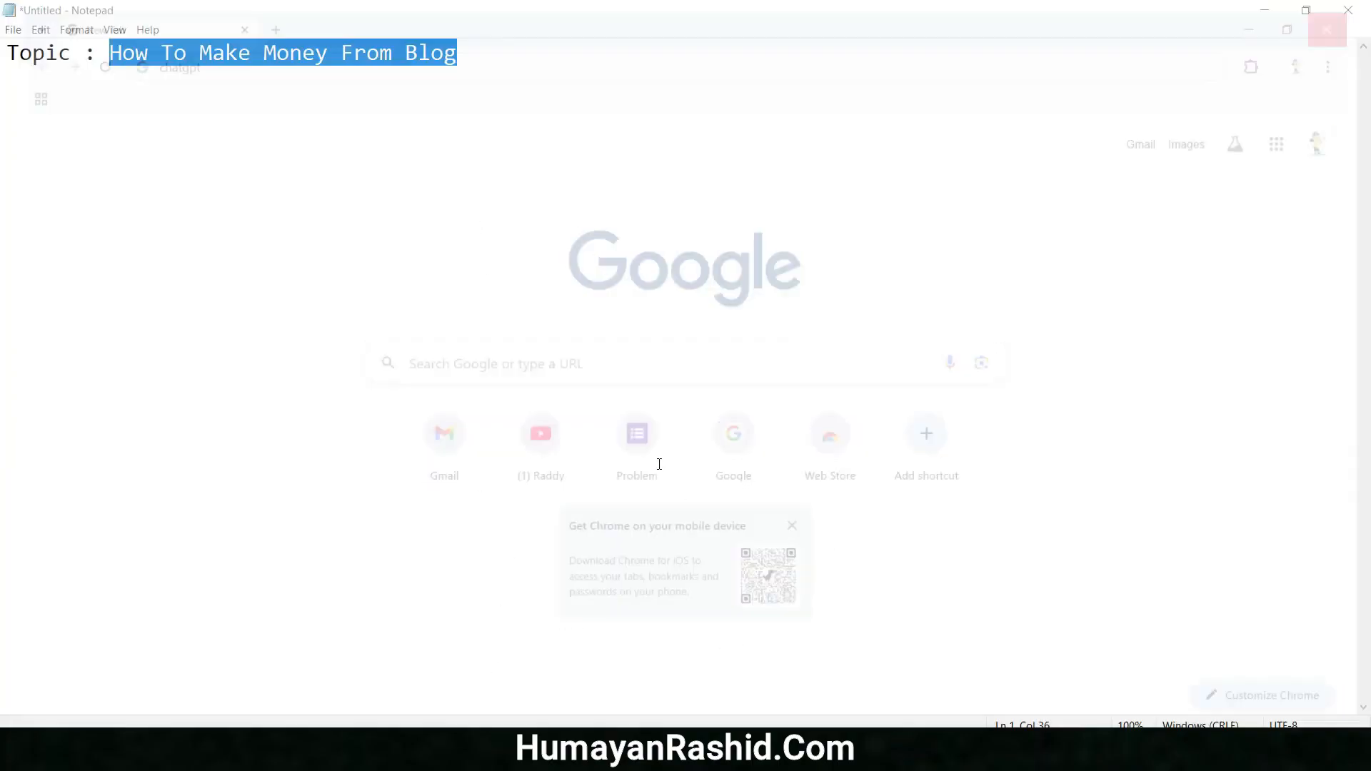
{"action": "key", "text": "alt+Tab"}
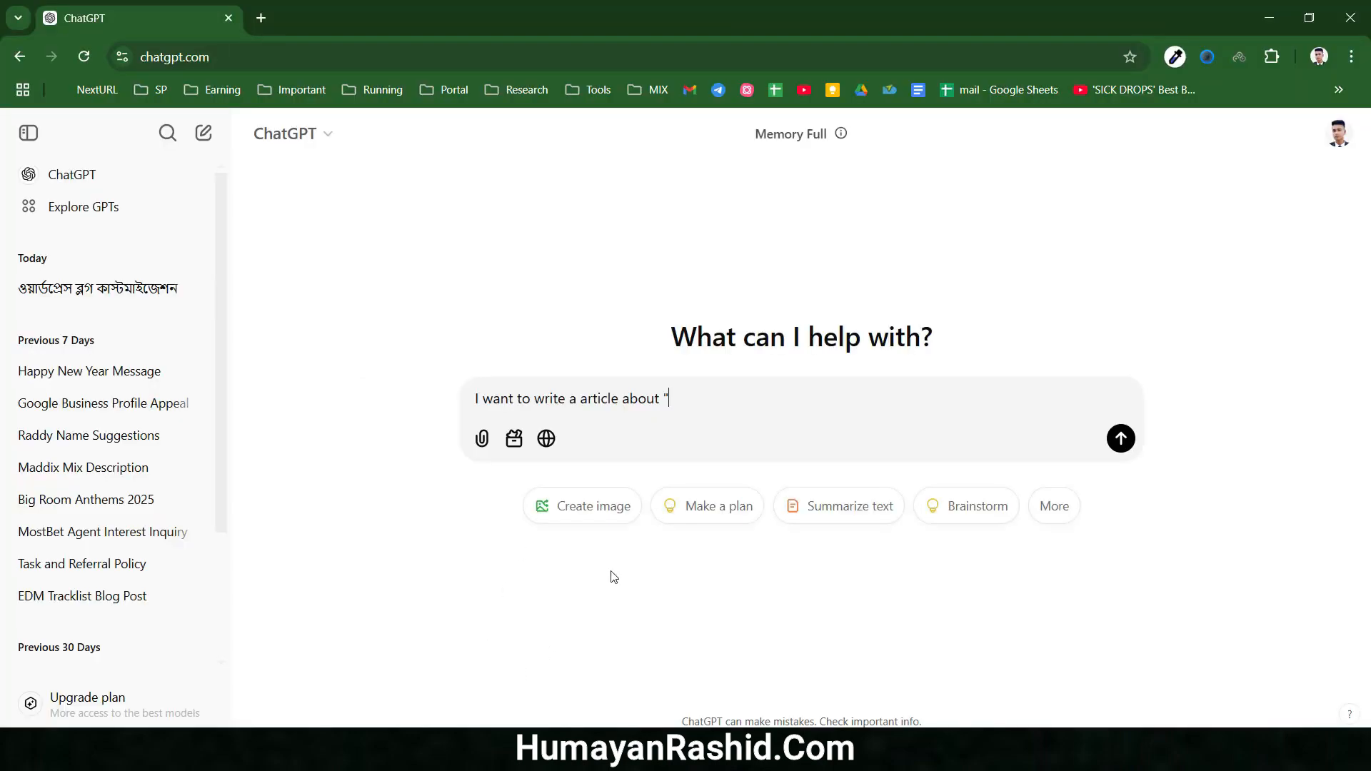
{"action": "key", "text": "ctrl+v"}
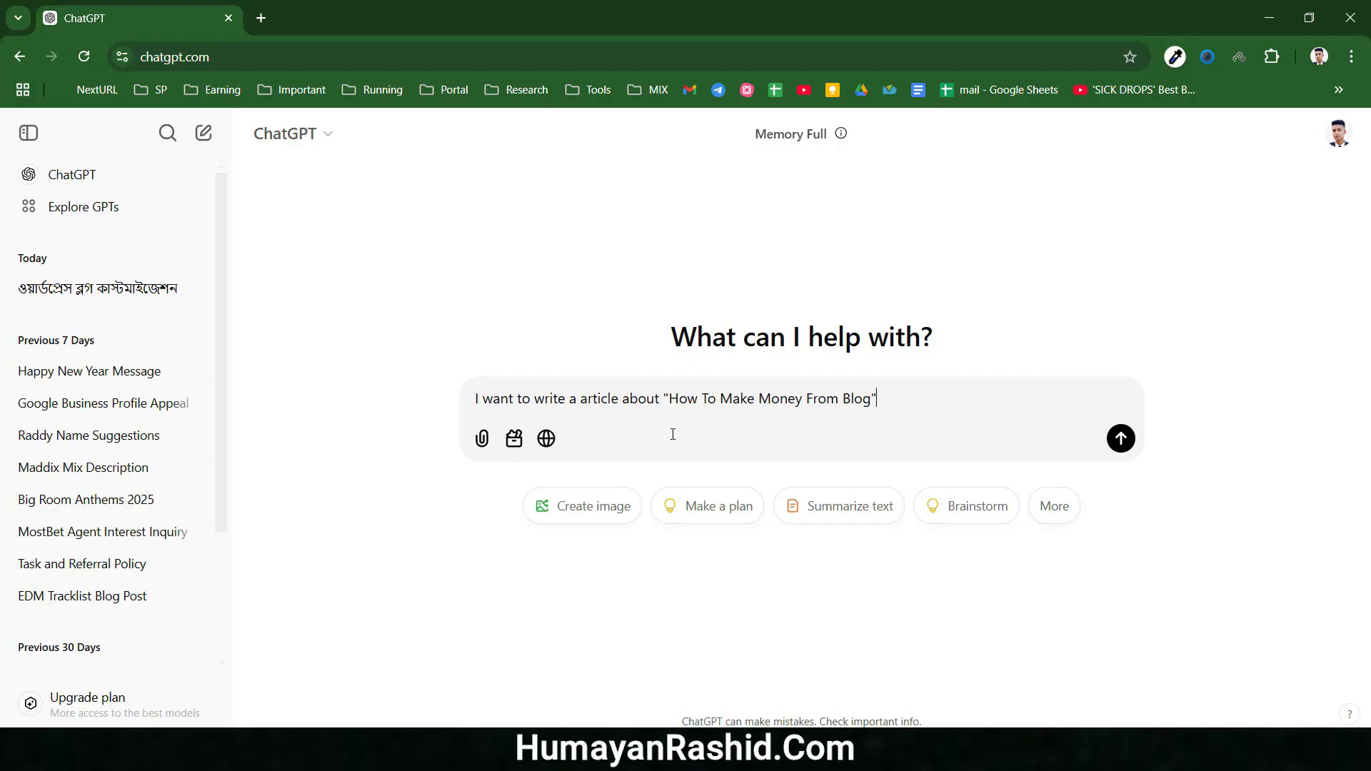
Step: Continue the prompt with "Please write a article about this topic. Minimun words 1500."
{"action": "type", "text": "\". Please write a article about "}
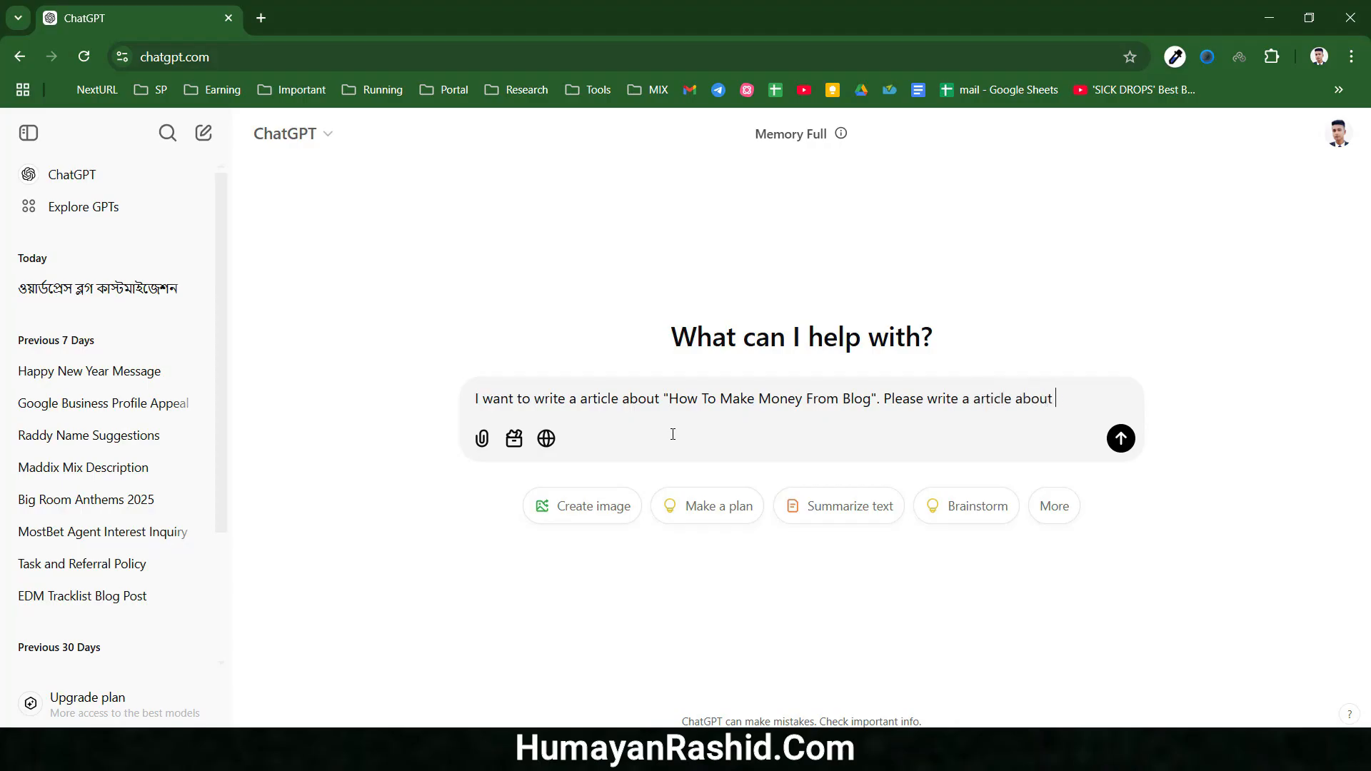
{"action": "type", "text": "this topic. Minimun"}
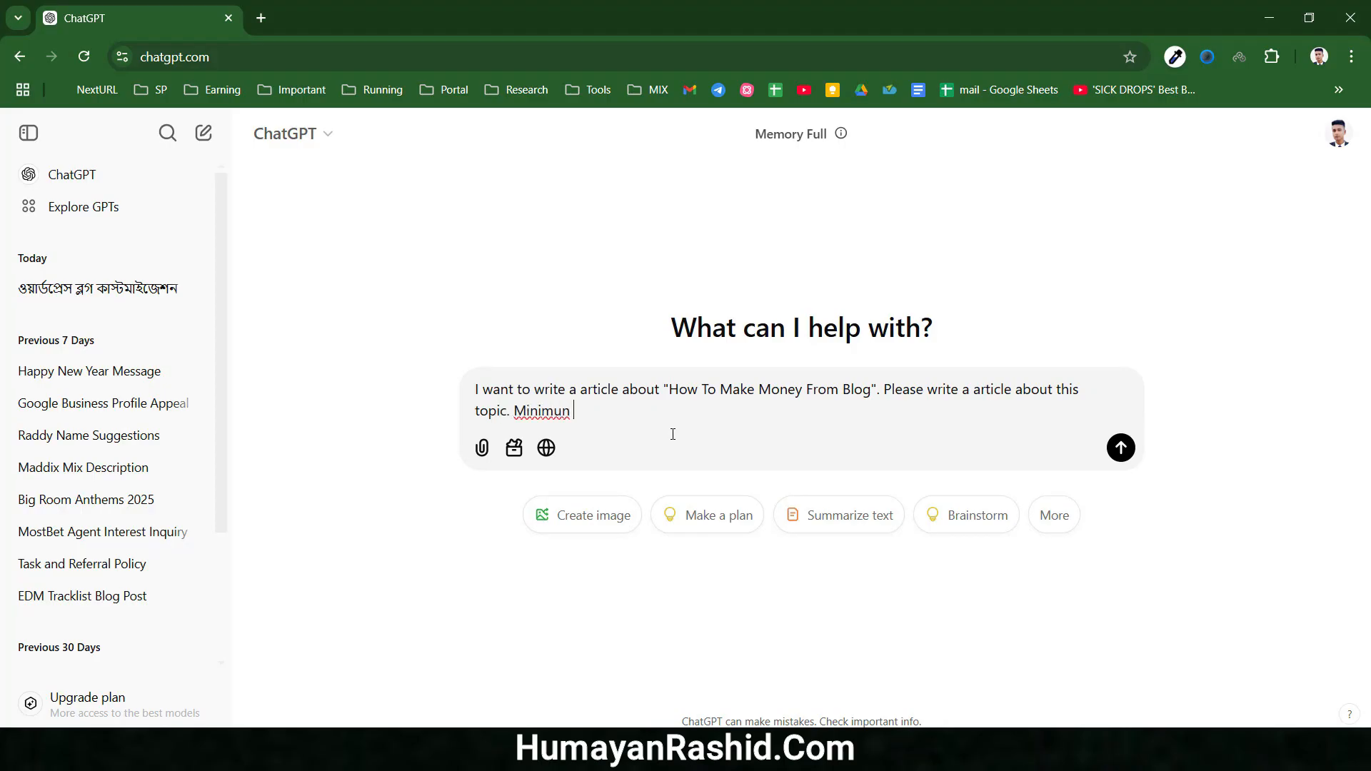
{"action": "type", "text": " words 1500."}
{"action": "right_click", "coordinate": [532, 417]}
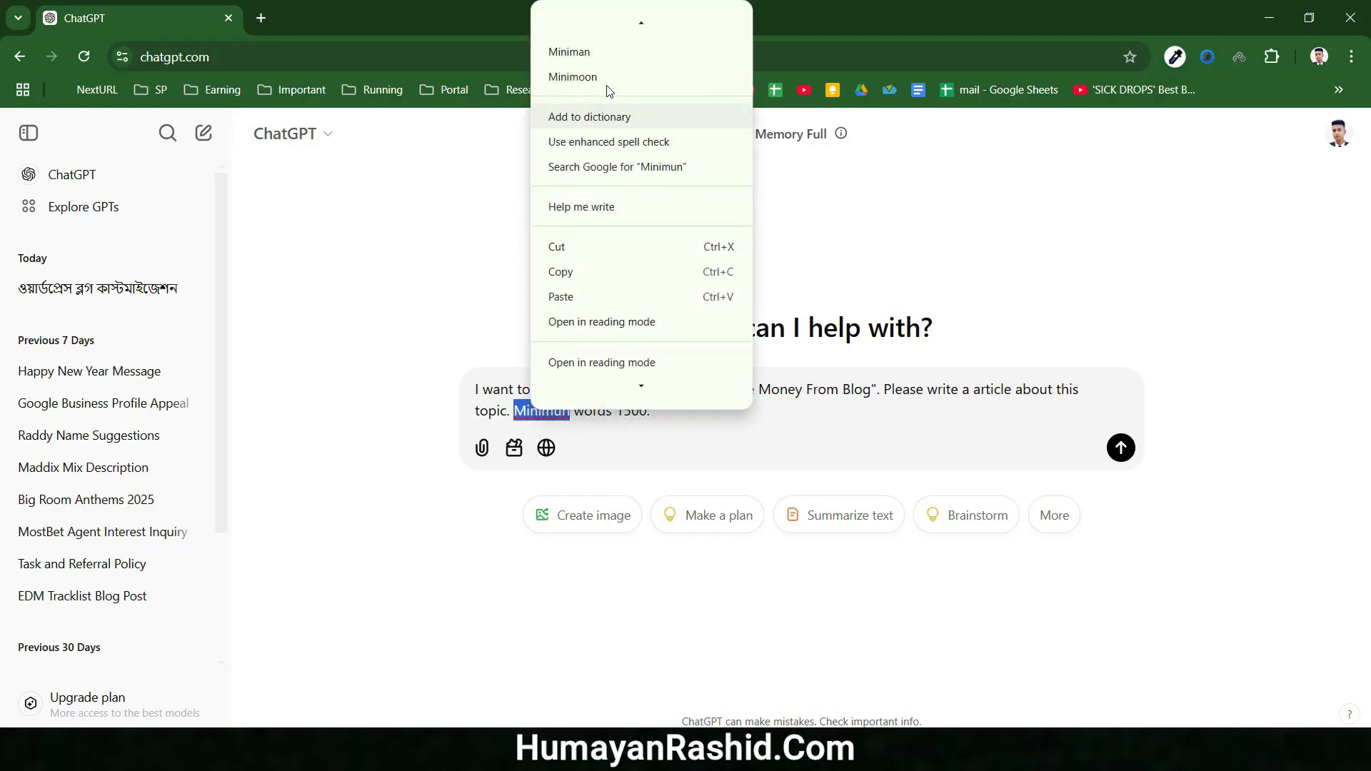
{"action": "left_click", "coordinate": [599, 47]}
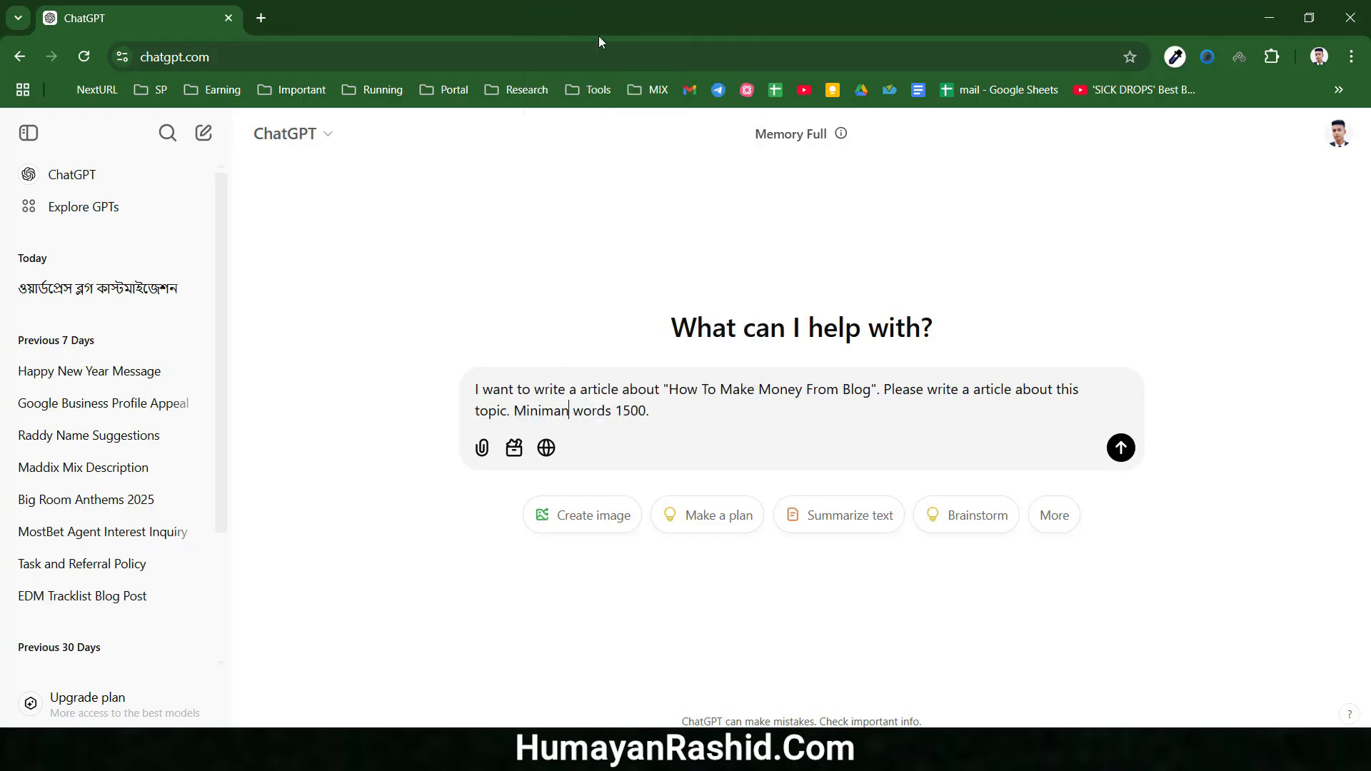
{"action": "double_click", "coordinate": [568, 412]}
{"action": "right_click", "coordinate": [560, 411]}
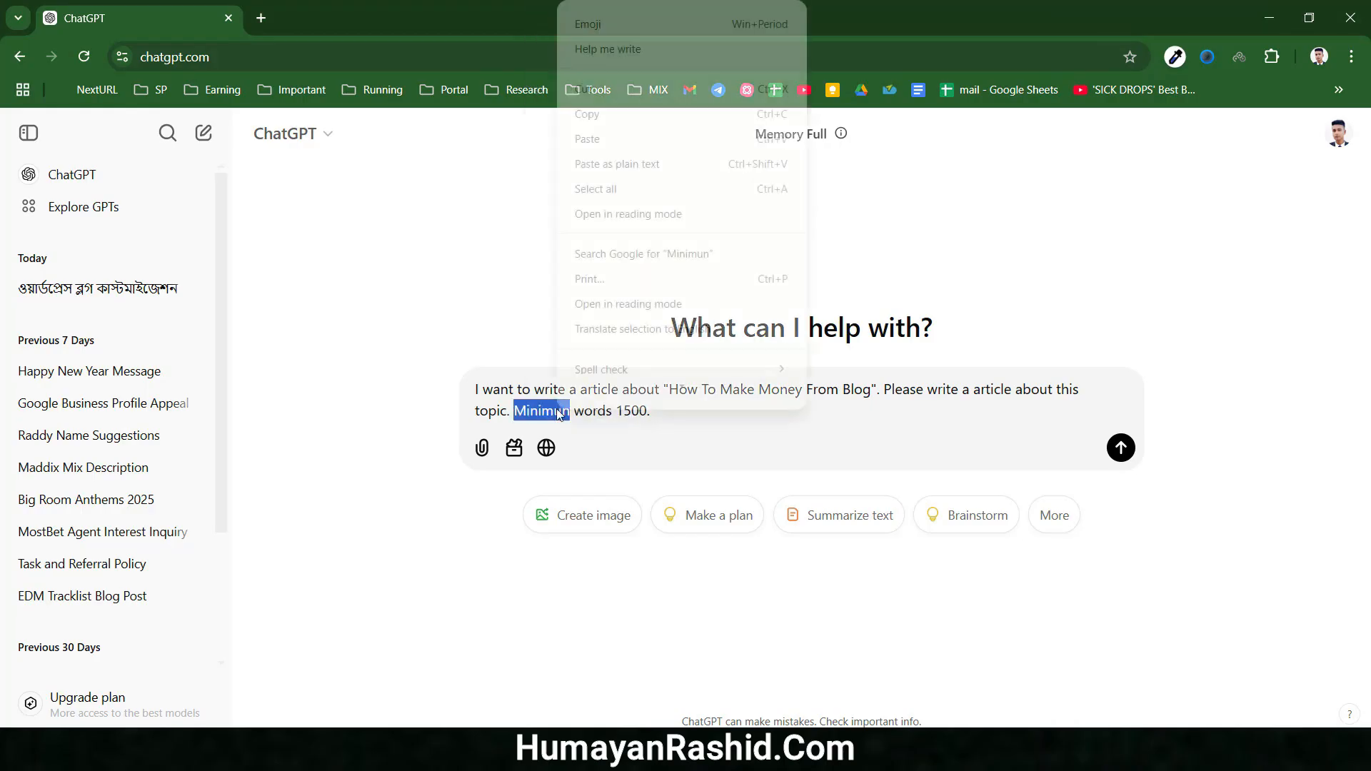
{"action": "left_click", "coordinate": [425, 336]}
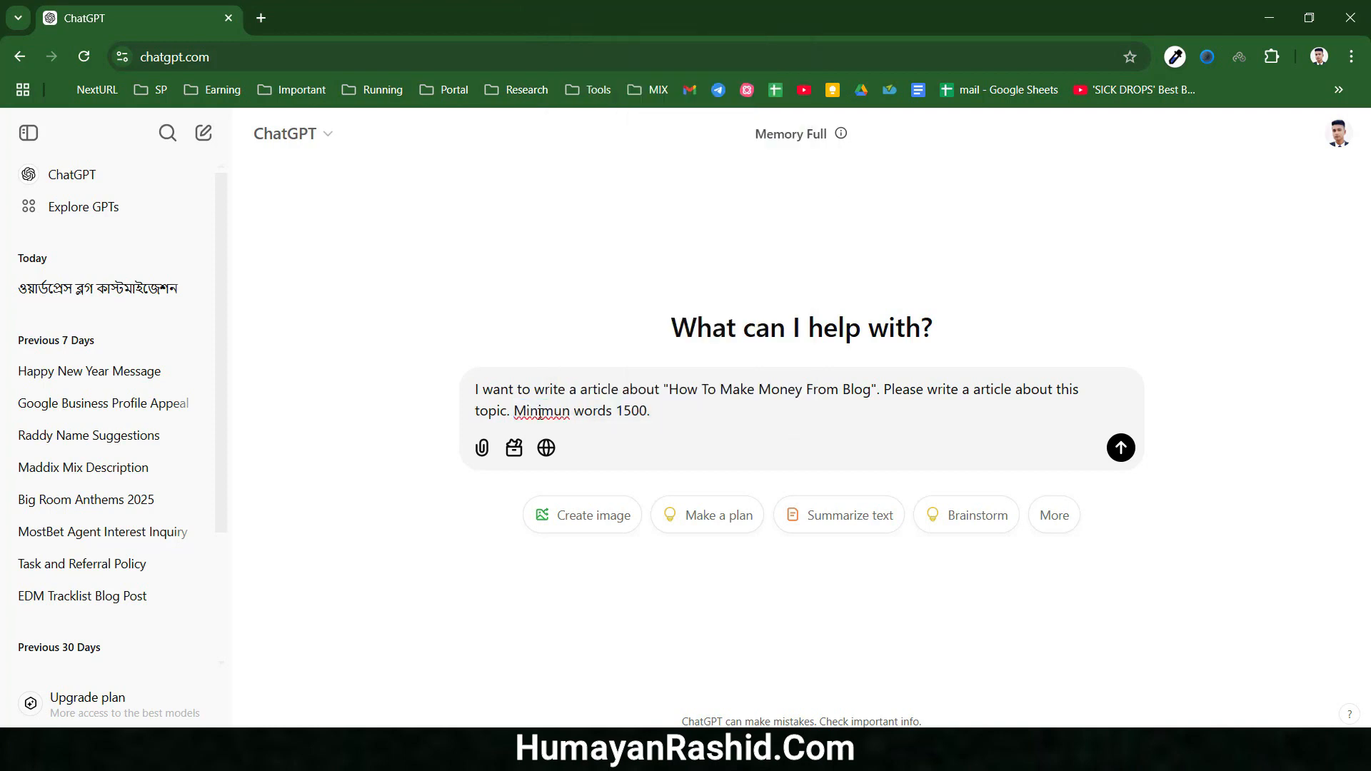
Step: Correct the misspelled "Minimun" in the prompt to "Minimum" and send the request
{"action": "right_click", "coordinate": [541, 414]}
{"action": "left_click", "coordinate": [612, 29]}
{"action": "key", "text": "Return"}
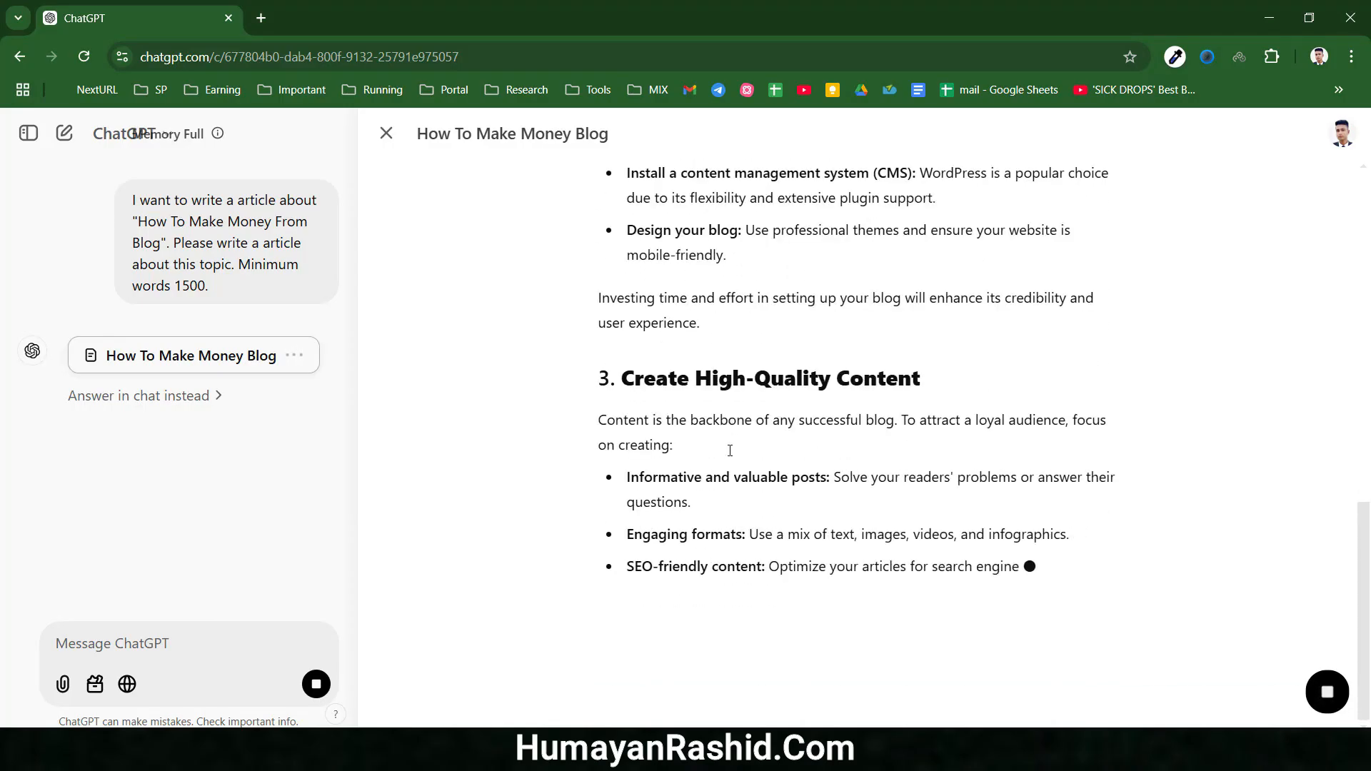
Step: Read the generated article from its introduction through the "Grow Your Audience" section
{"action": "scroll", "coordinate": [729, 450], "scroll_direction": "up", "scroll_amount": 10}
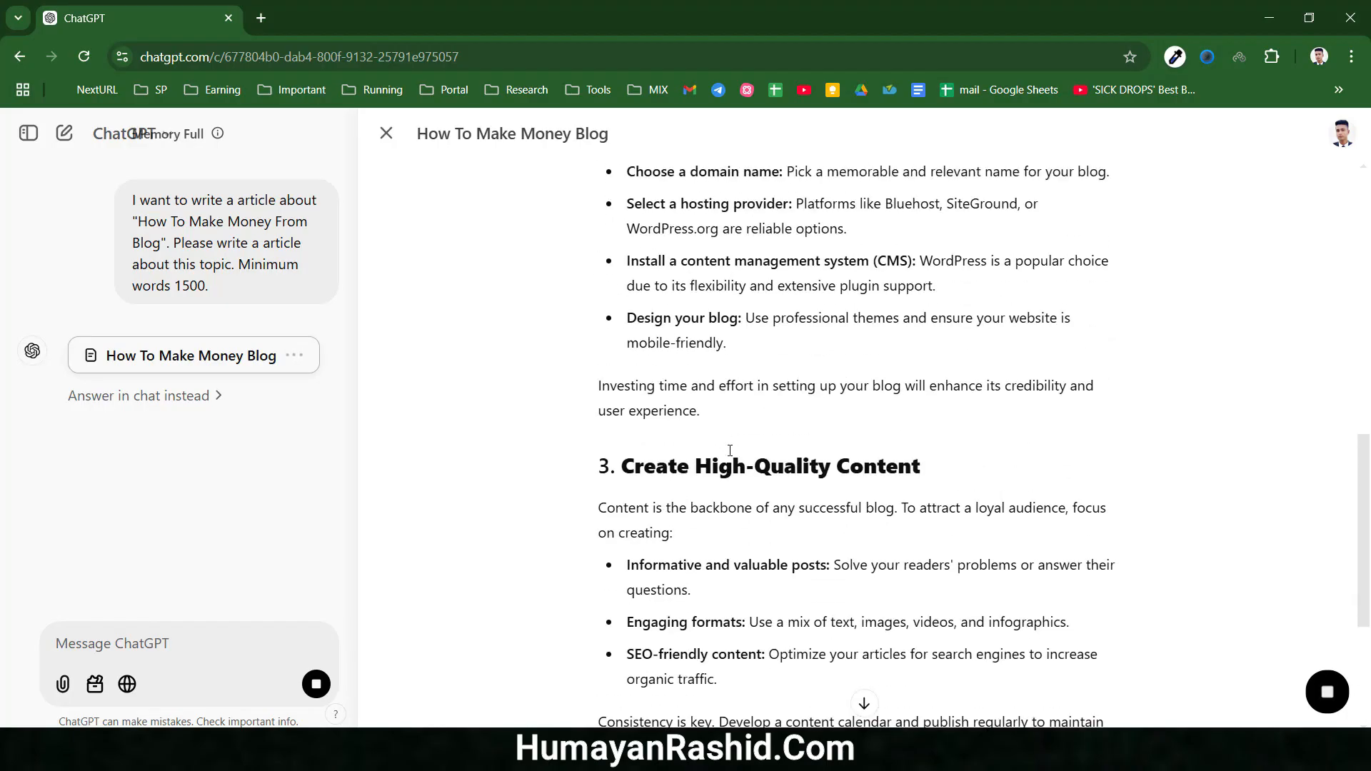
{"action": "scroll", "coordinate": [730, 450], "scroll_direction": "up", "scroll_amount": 5}
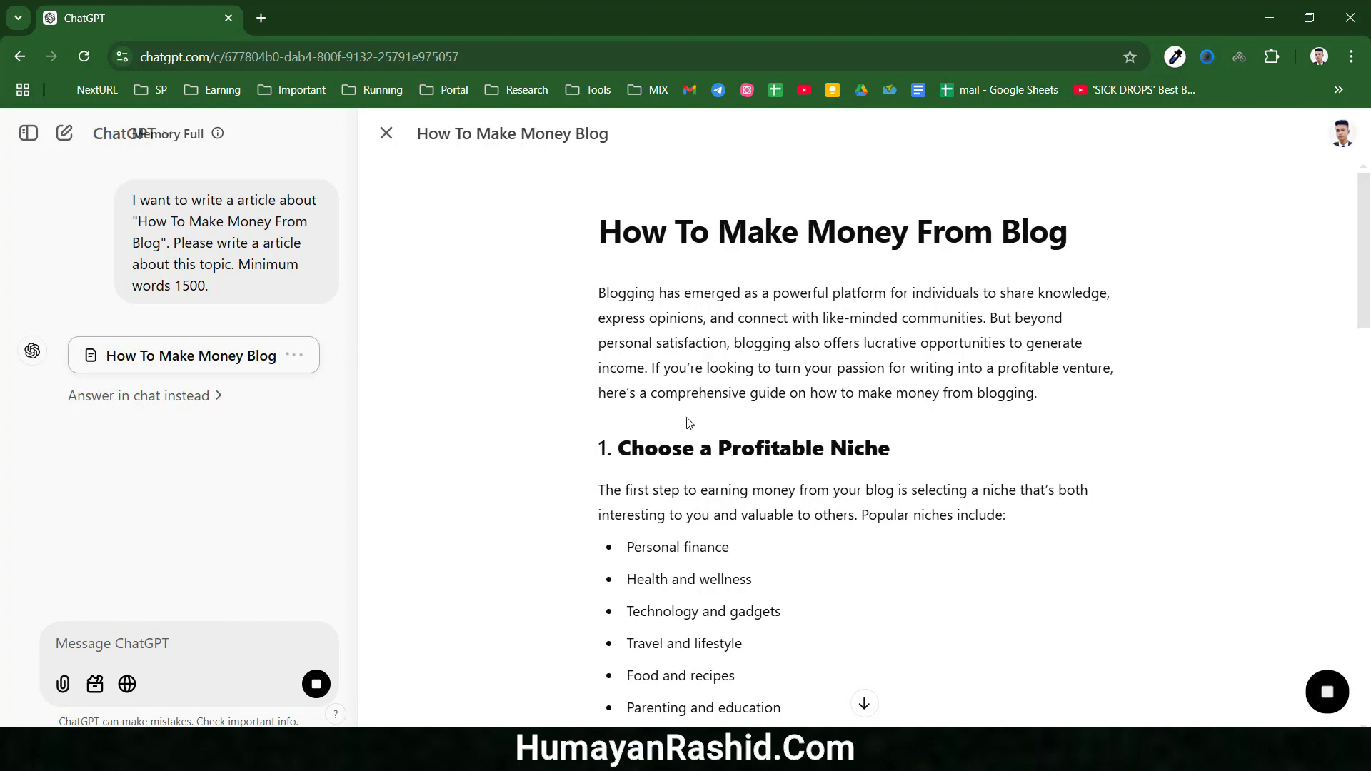
{"action": "scroll", "coordinate": [717, 449], "scroll_direction": "down", "scroll_amount": 4}
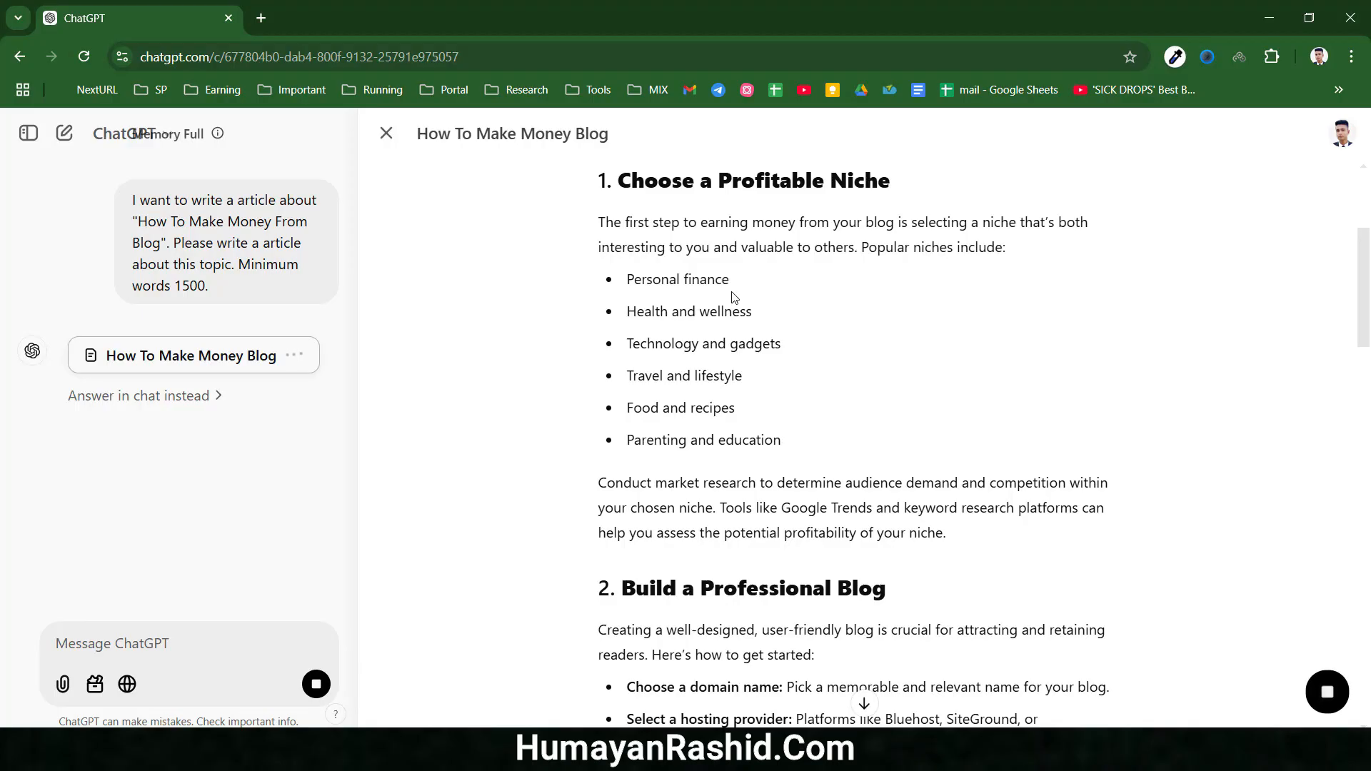
{"action": "scroll", "coordinate": [734, 297], "scroll_direction": "down", "scroll_amount": 4}
{"action": "left_click_drag", "start_coordinate": [649, 321], "coordinate": [859, 320]}
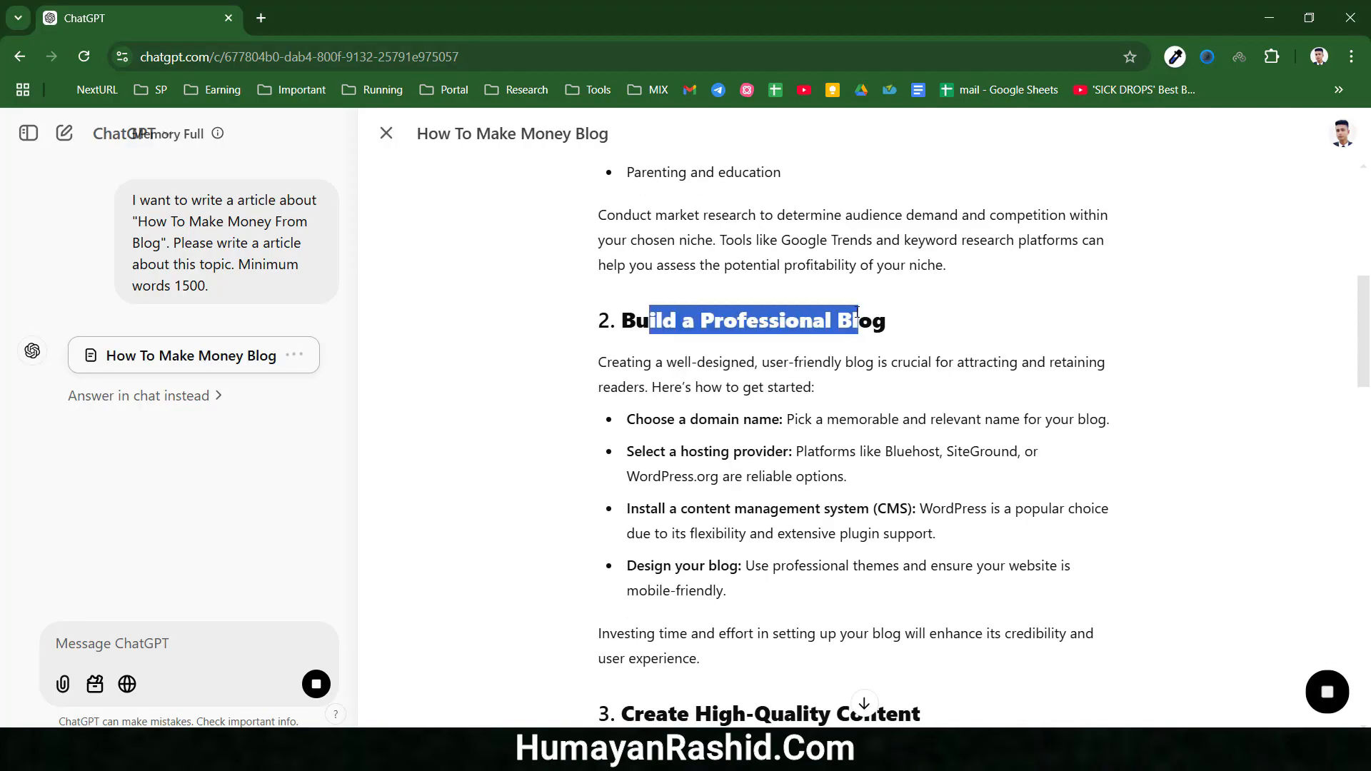
{"action": "scroll", "coordinate": [849, 318], "scroll_direction": "down", "scroll_amount": 4}
{"action": "left_click_drag", "start_coordinate": [668, 448], "coordinate": [902, 448]}
{"action": "scroll", "coordinate": [885, 320], "scroll_direction": "down", "scroll_amount": 1}
{"action": "left_click", "coordinate": [869, 347]}
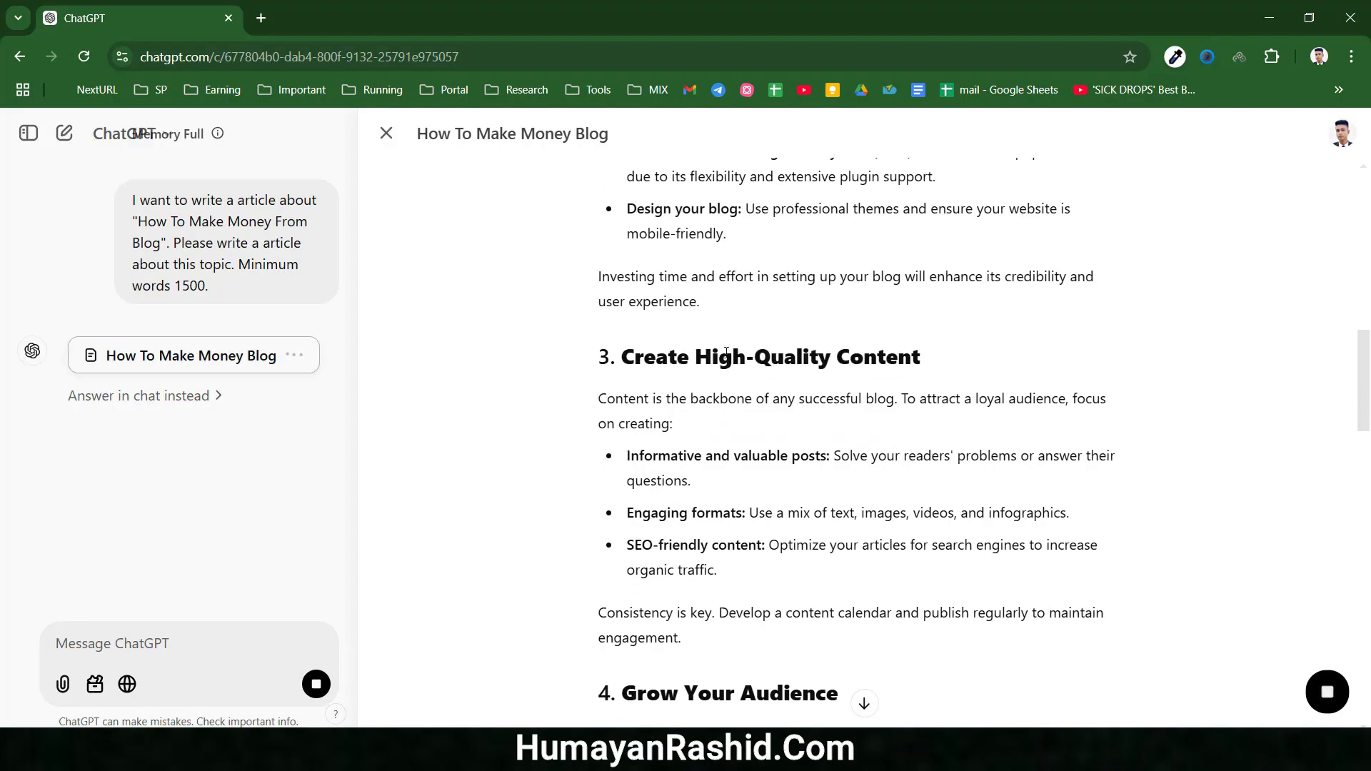
{"action": "scroll", "coordinate": [802, 377], "scroll_direction": "down", "scroll_amount": 4}
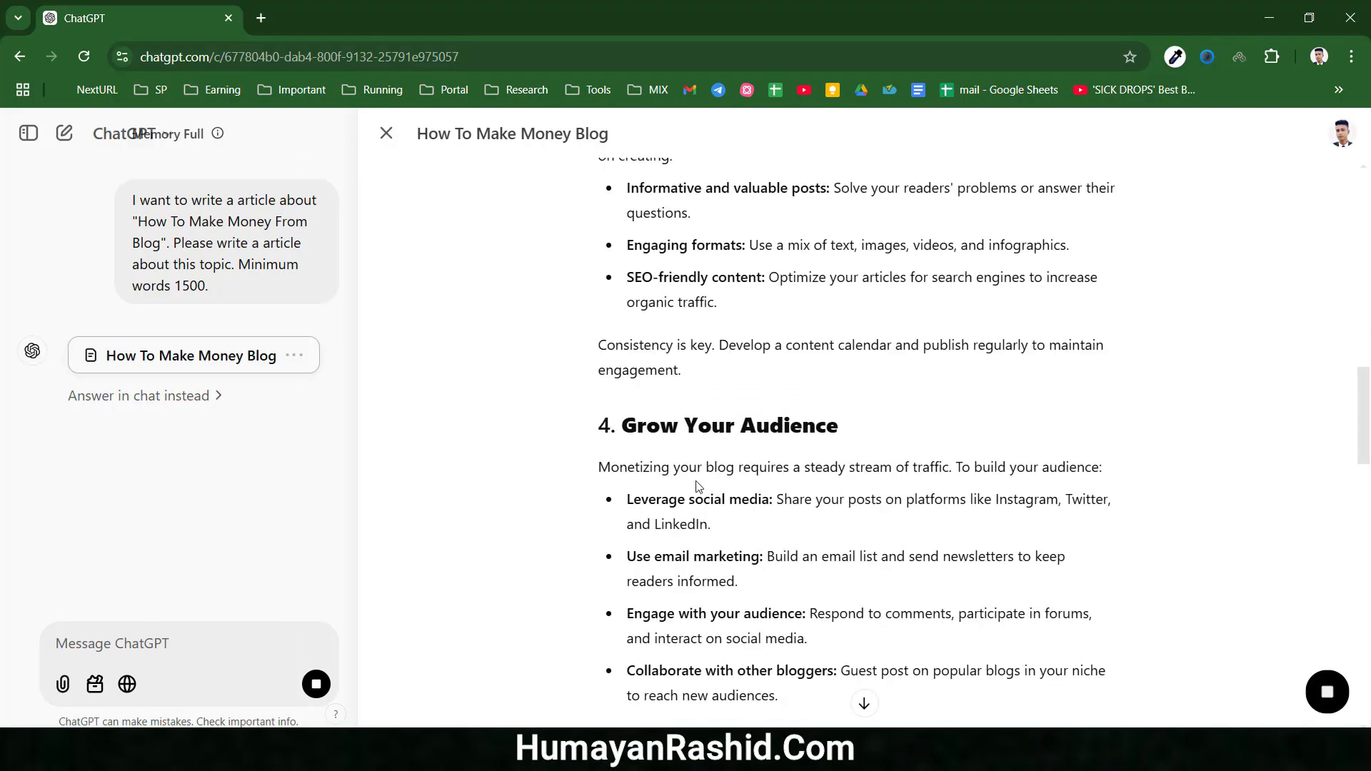
{"action": "left_click_drag", "start_coordinate": [638, 428], "coordinate": [801, 433]}
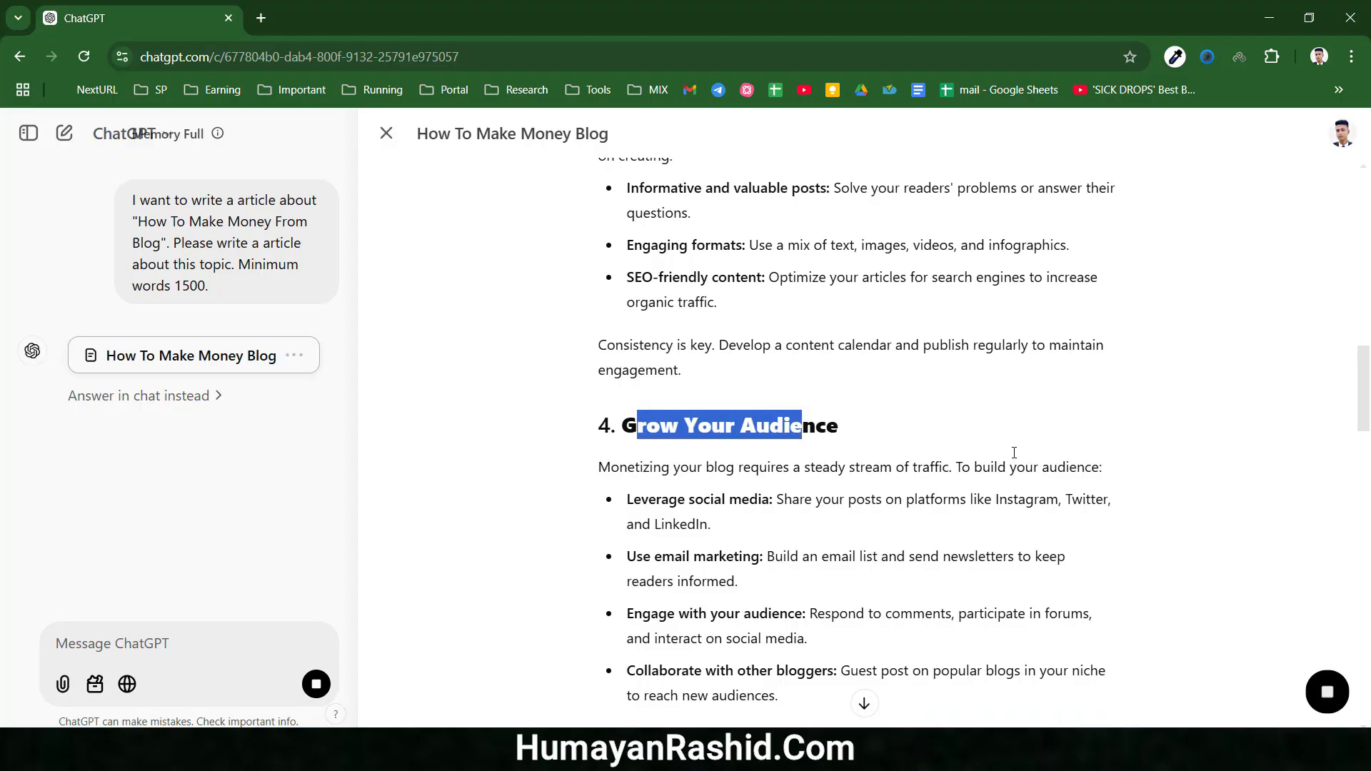
Step: Skim the article's remaining sections from "Monetization Strategies" to the end, and look over the opening sections once more
{"action": "scroll", "coordinate": [894, 422], "scroll_direction": "down", "scroll_amount": 5}
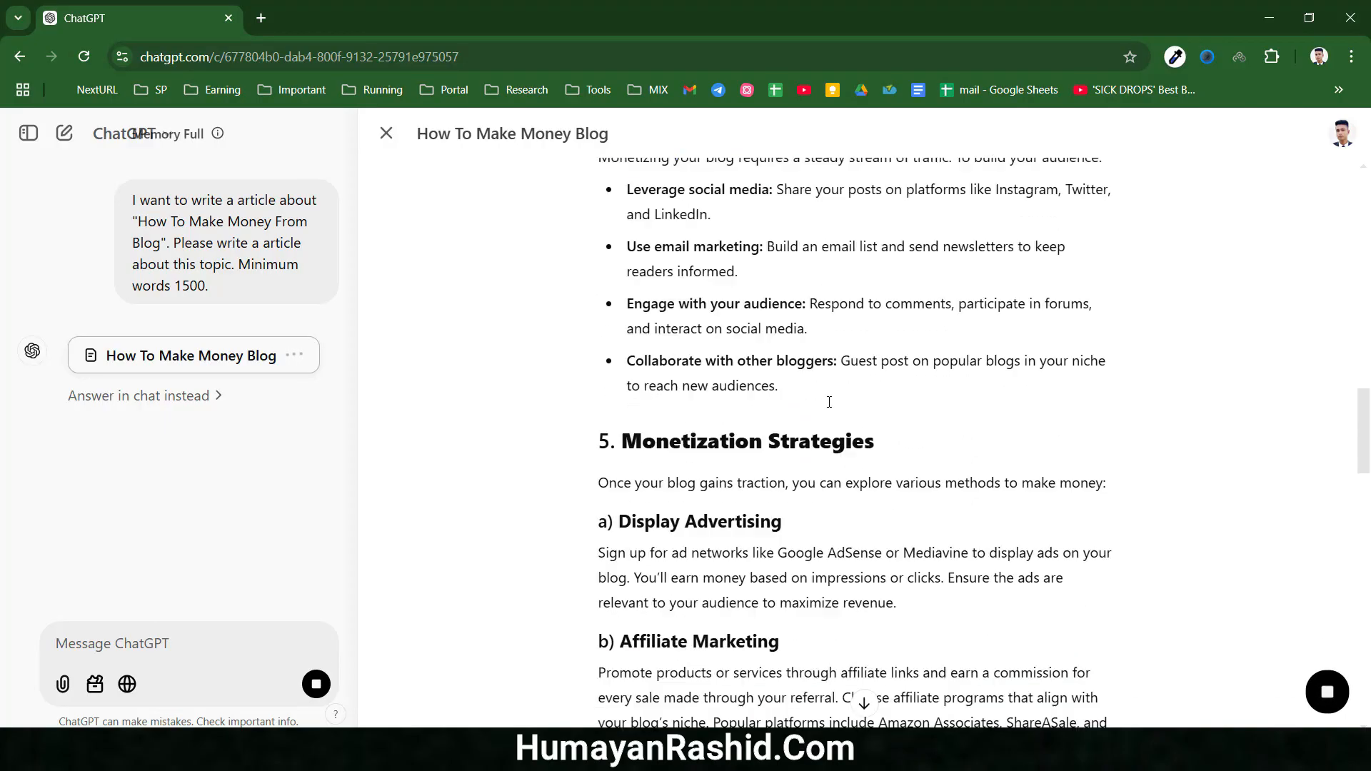
{"action": "left_click_drag", "start_coordinate": [775, 407], "coordinate": [863, 405]}
{"action": "scroll", "coordinate": [735, 348], "scroll_direction": "down", "scroll_amount": 5}
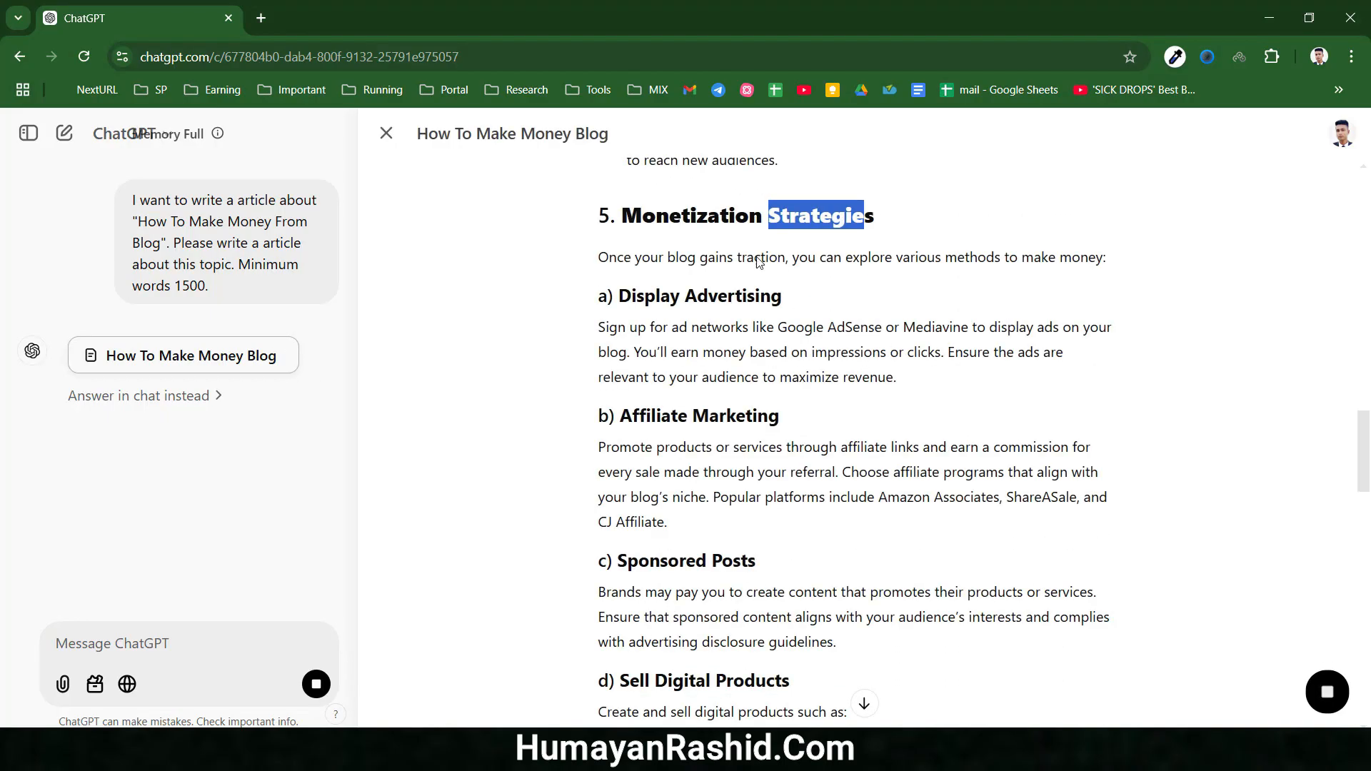
{"action": "scroll", "coordinate": [734, 348], "scroll_direction": "down", "scroll_amount": 15}
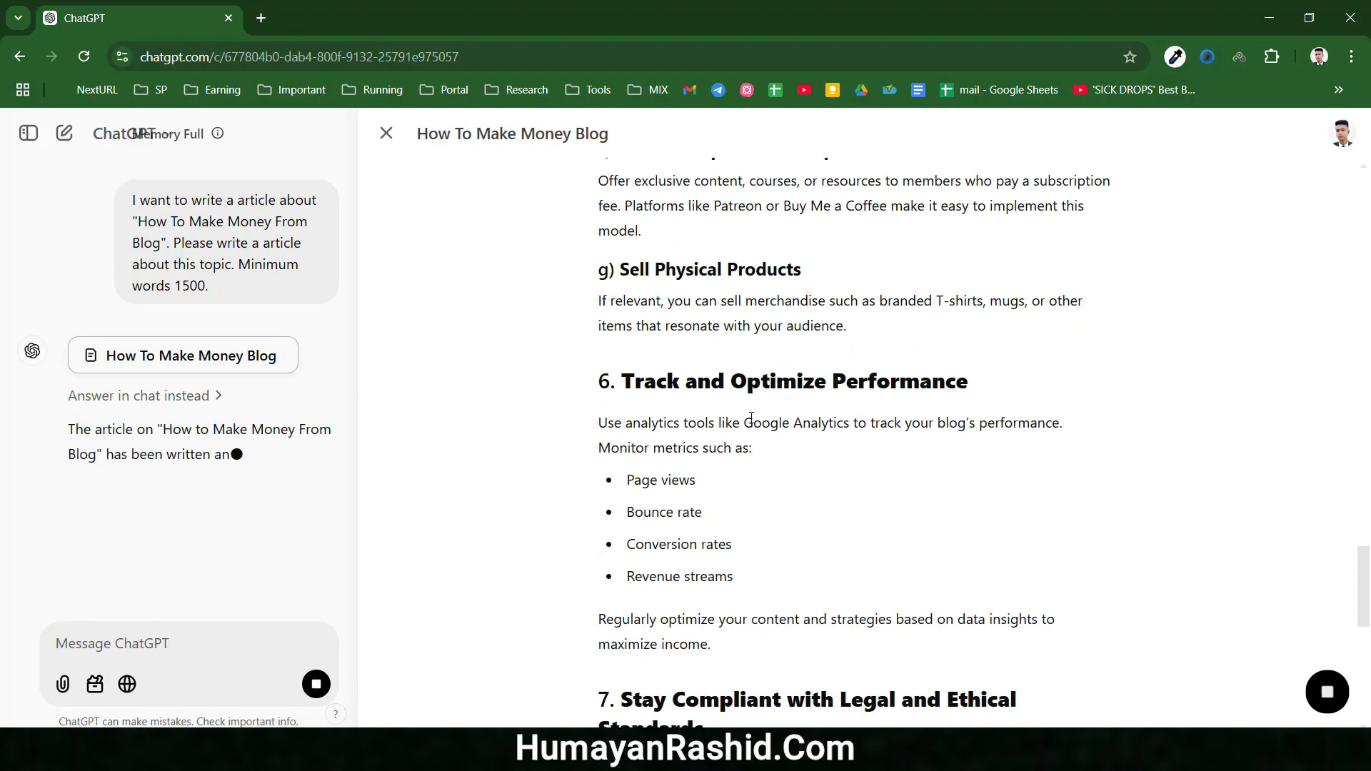
{"action": "scroll", "coordinate": [759, 435], "scroll_direction": "down", "scroll_amount": 6}
{"action": "scroll", "coordinate": [797, 560], "scroll_direction": "up", "scroll_amount": 10}
{"action": "scroll", "coordinate": [797, 560], "scroll_direction": "down", "scroll_amount": 10}
{"action": "scroll", "coordinate": [797, 556], "scroll_direction": "up", "scroll_amount": 20}
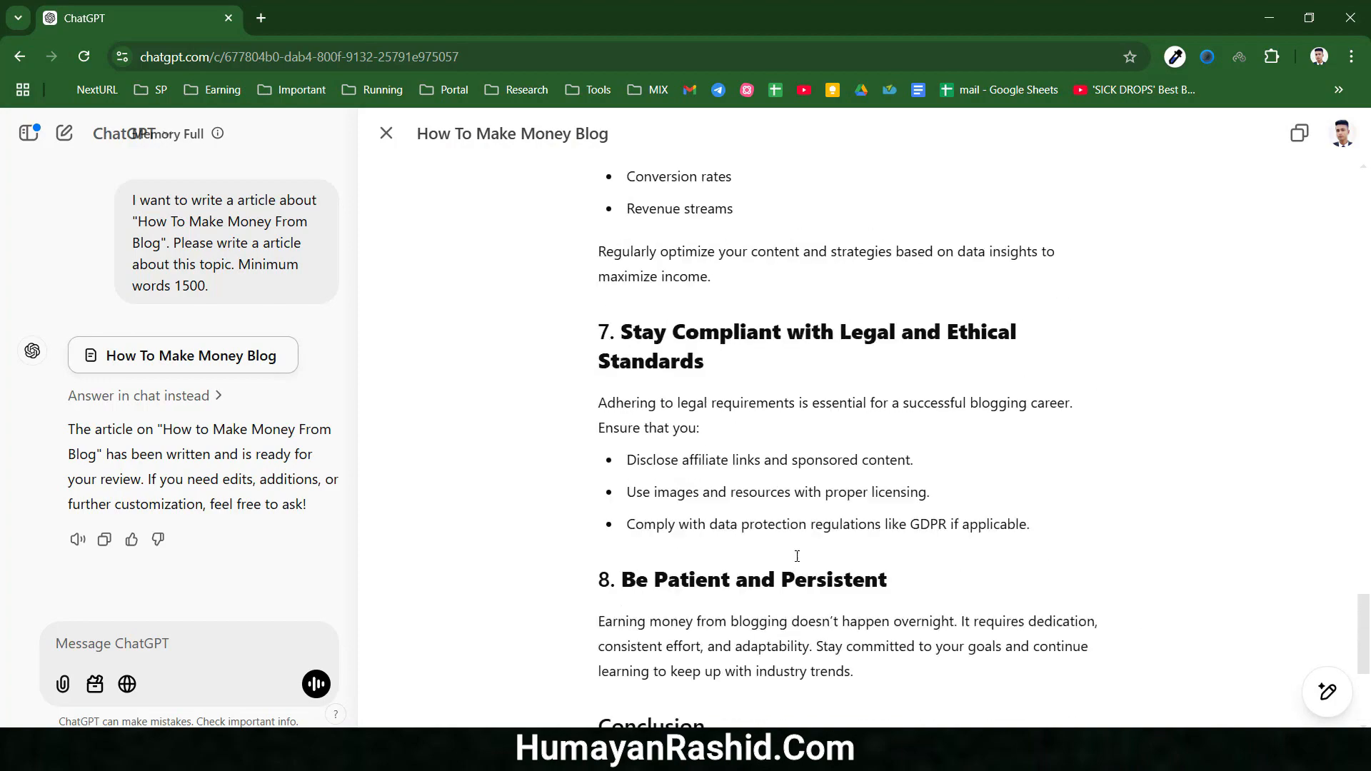
{"action": "scroll", "coordinate": [791, 557], "scroll_direction": "up", "scroll_amount": 3}
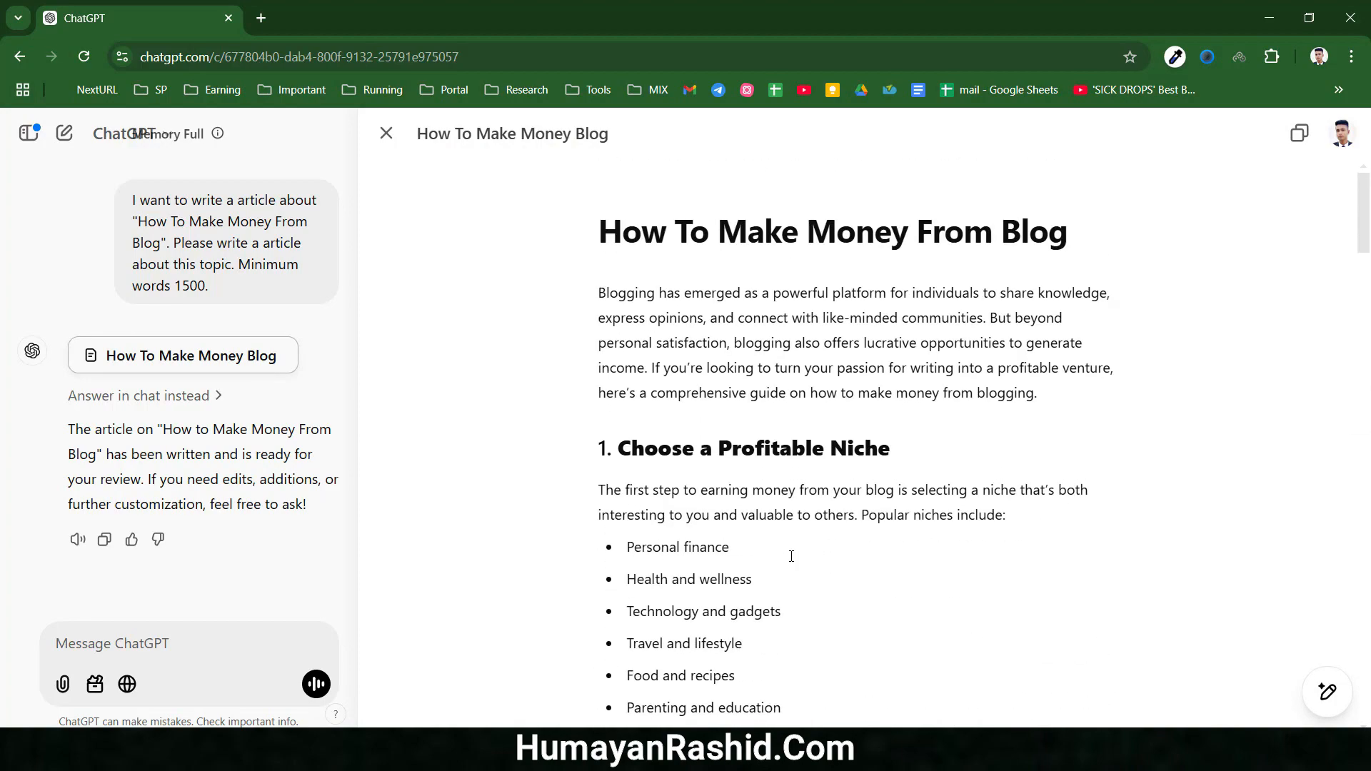
{"action": "scroll", "coordinate": [802, 542], "scroll_direction": "down", "scroll_amount": 15}
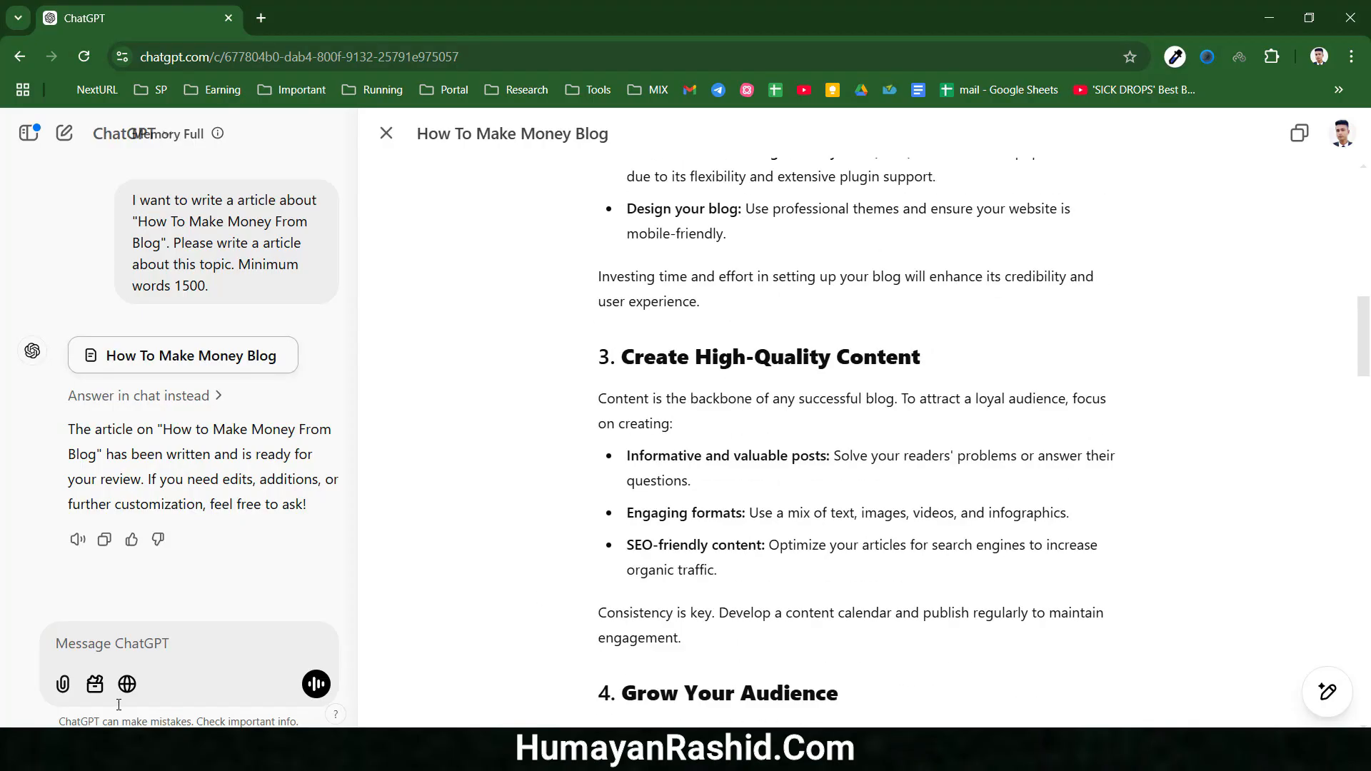
Step: Ask ChatGPT to "please write a title for this article" and check the rewritten heading
{"action": "type", "text": "please write a title for this arti"}
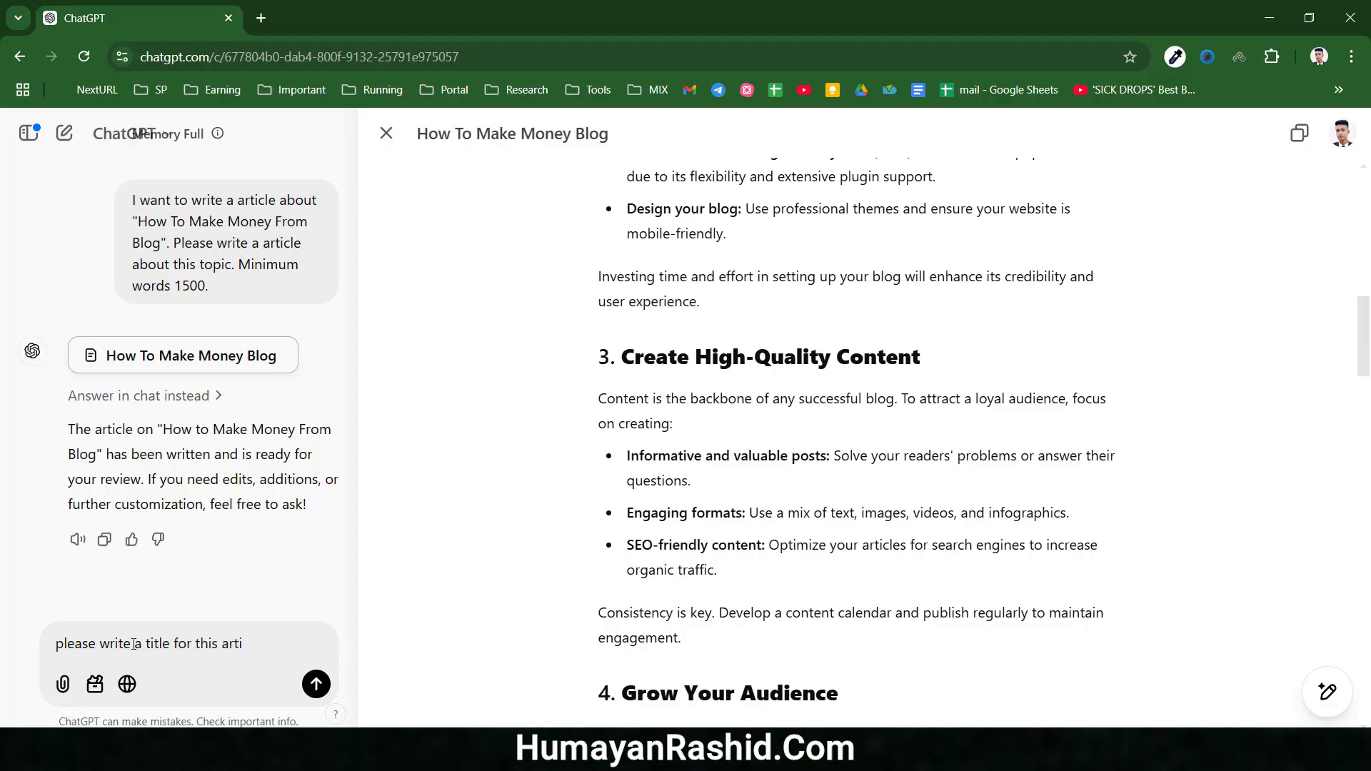
{"action": "type", "text": "e"}
{"action": "key", "text": "Return"}
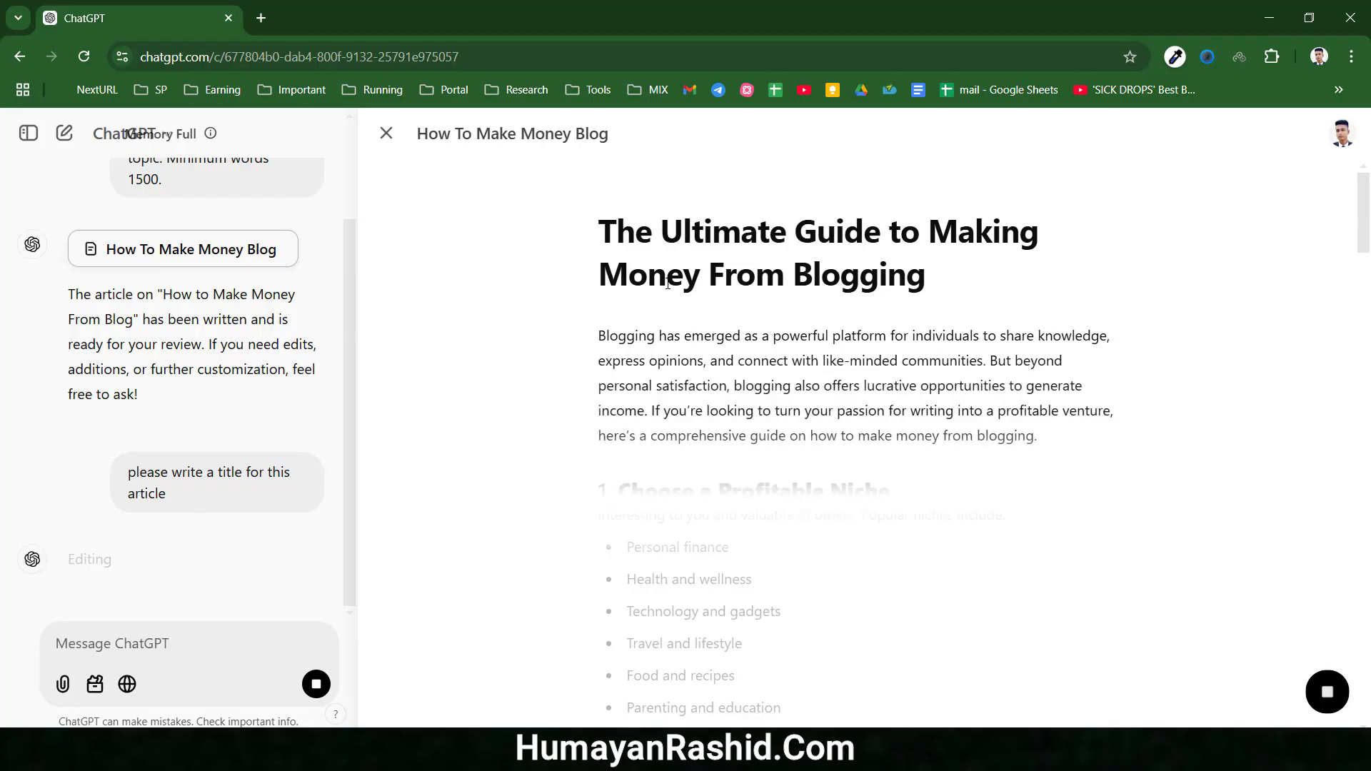
{"action": "left_click_drag", "start_coordinate": [861, 274], "coordinate": [895, 274]}
{"action": "left_click", "coordinate": [895, 274]}
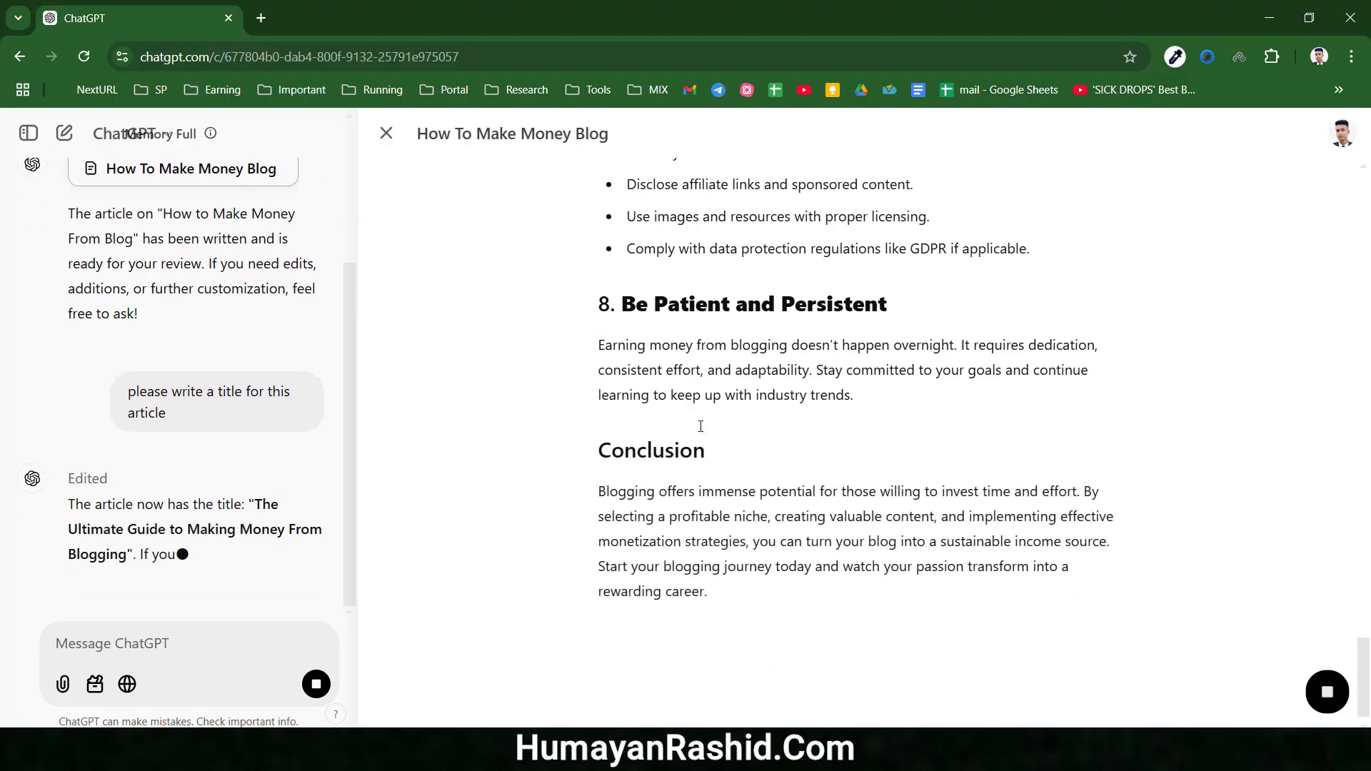
Step: Copy the title "The Ultimate Guide to Making Money From Blogging" and paste it as the title of the new WordPress post
{"action": "scroll", "coordinate": [700, 427], "scroll_direction": "up", "scroll_amount": 10}
{"action": "scroll", "coordinate": [700, 427], "scroll_direction": "up", "scroll_amount": 15}
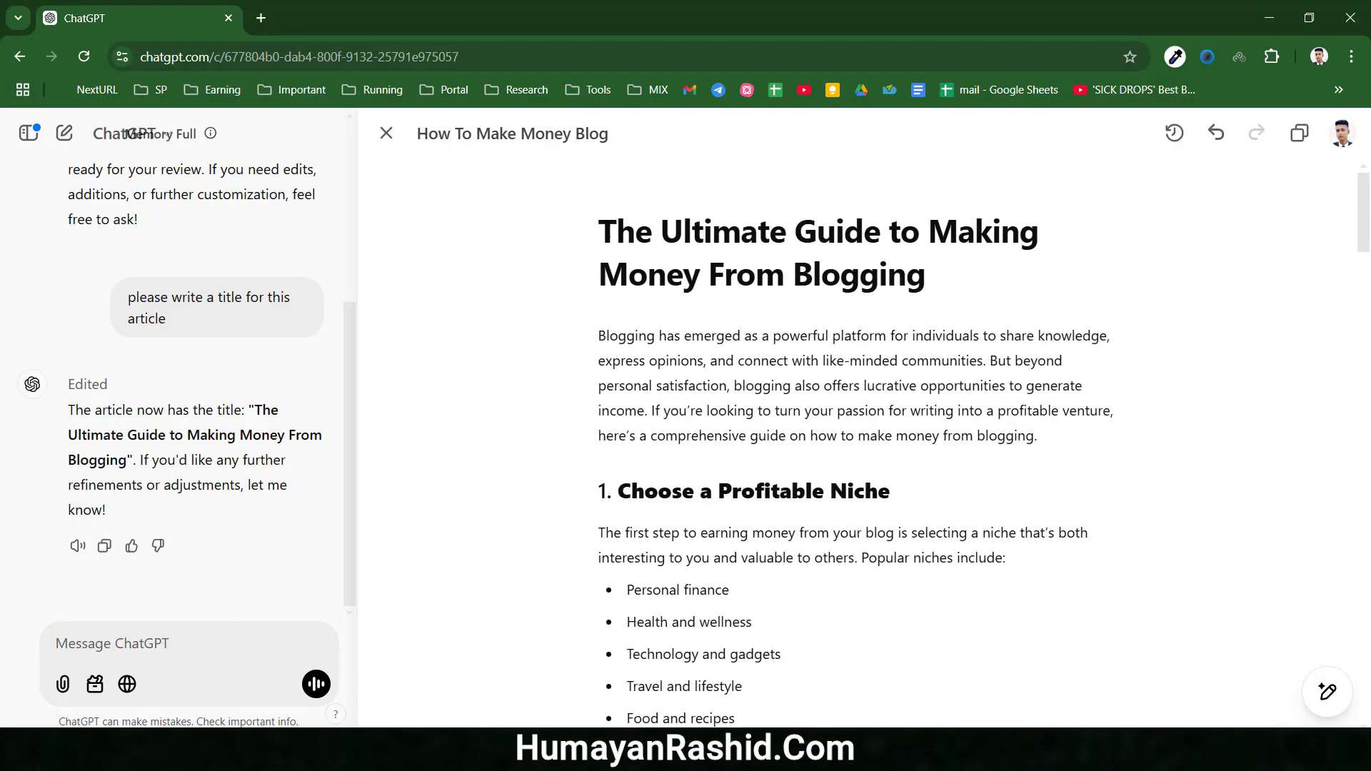
{"action": "left_click_drag", "start_coordinate": [603, 230], "coordinate": [925, 276]}
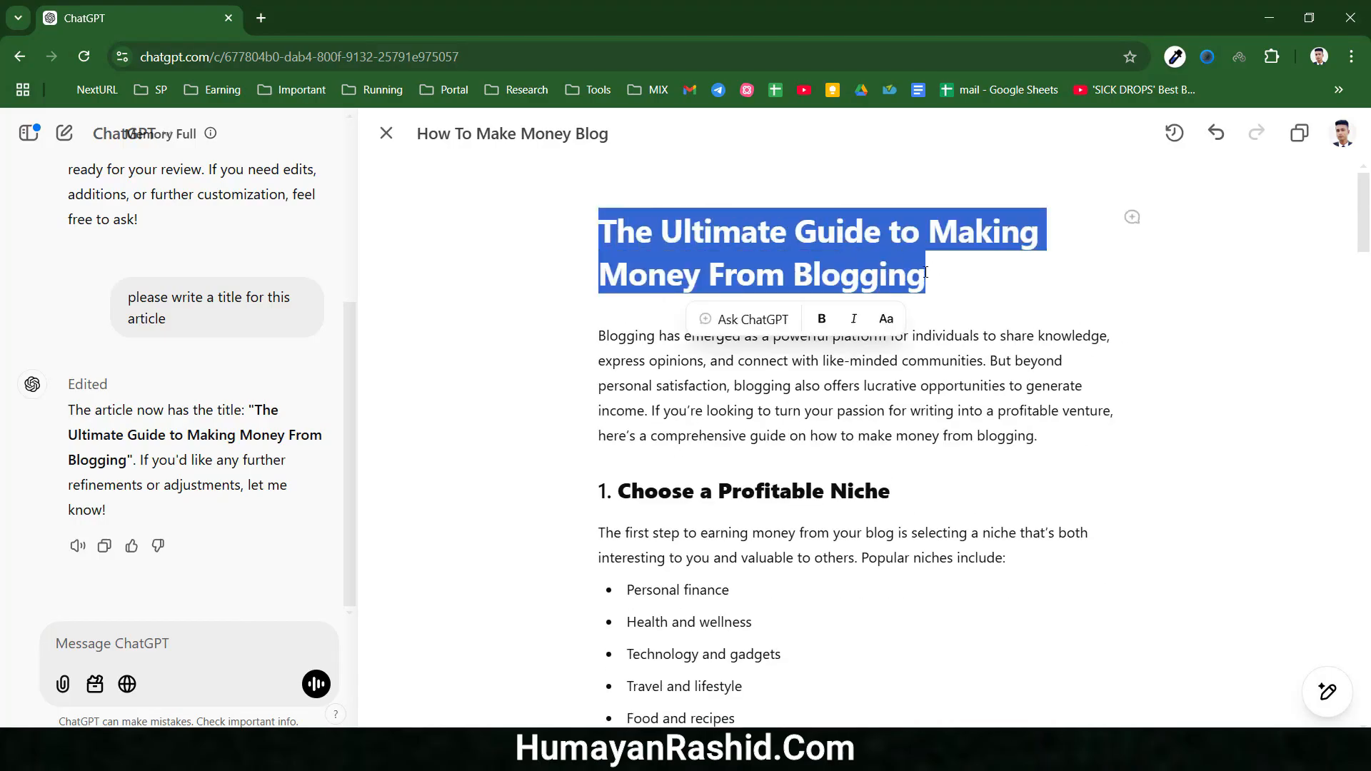
{"action": "key", "text": "ctrl+c"}
{"action": "key", "text": "alt+Tab"}
{"action": "left_click", "coordinate": [478, 202]}
{"action": "key", "text": "ctrl+v"}
{"action": "left_click", "coordinate": [490, 260]}
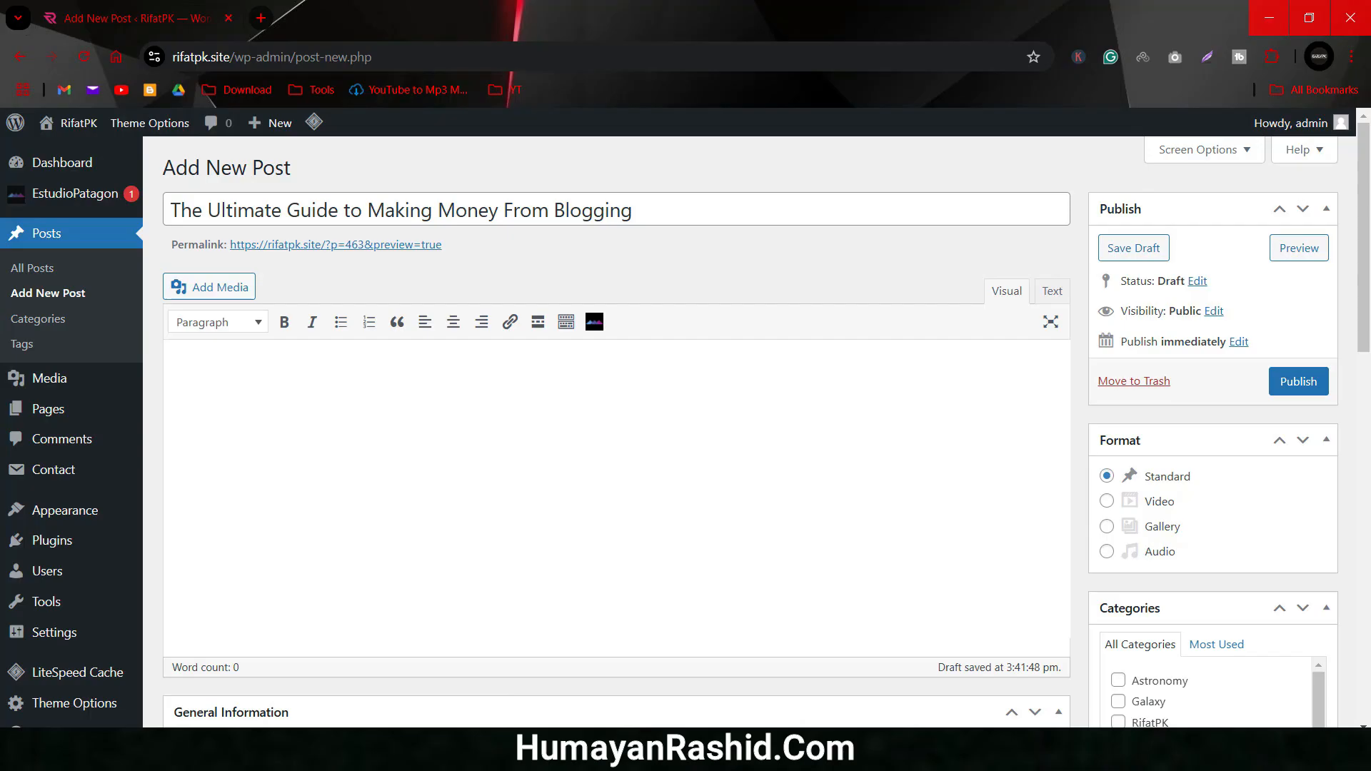
Step: Copy the article text below the title from ChatGPT, through the conclusion, and paste it into the WordPress post's content area
{"action": "key", "text": "alt+Tab"}
{"action": "left_click", "coordinate": [634, 337]}
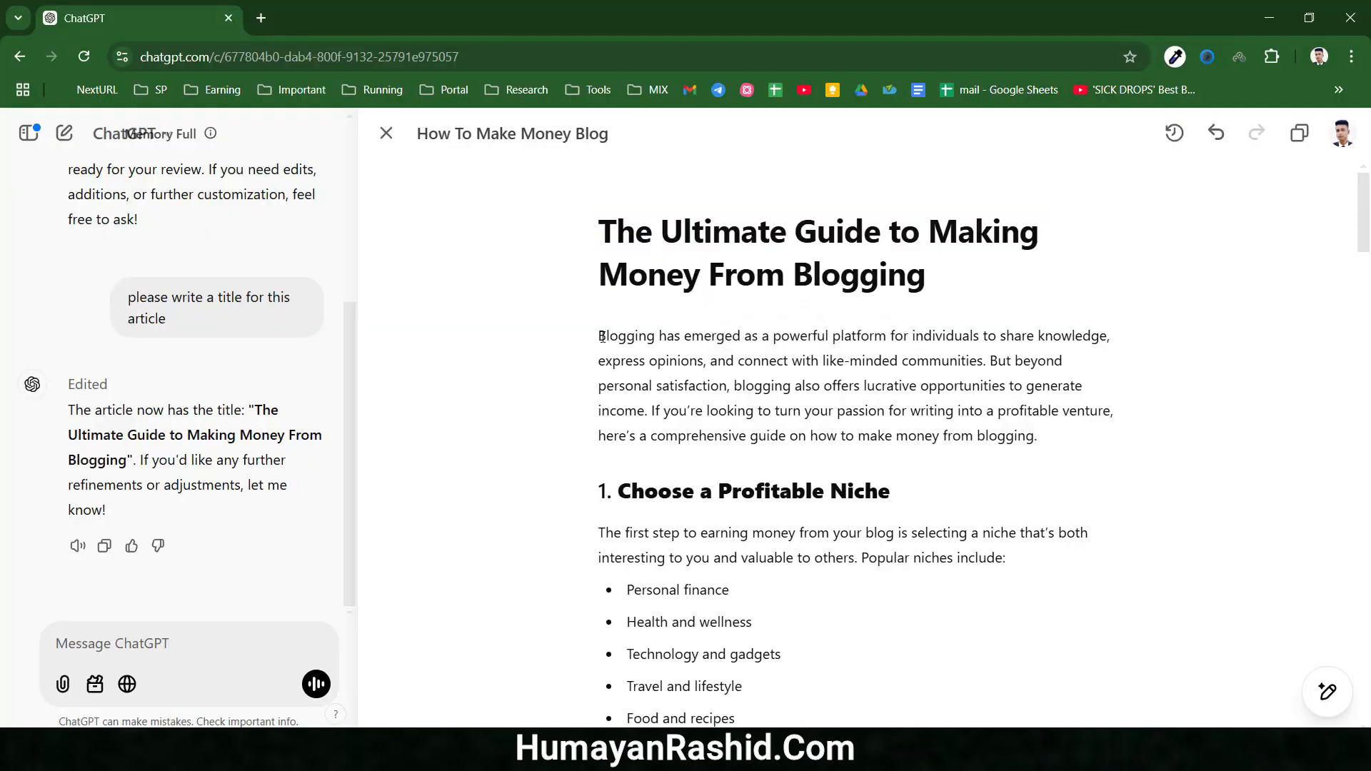
{"action": "left_click_drag", "start_coordinate": [600, 335], "coordinate": [708, 531]}
{"action": "scroll", "coordinate": [689, 421], "scroll_direction": "down", "scroll_amount": 10}
{"action": "scroll", "coordinate": [687, 404], "scroll_direction": "down", "scroll_amount": 20}
{"action": "scroll", "coordinate": [685, 392], "scroll_direction": "down", "scroll_amount": 1}
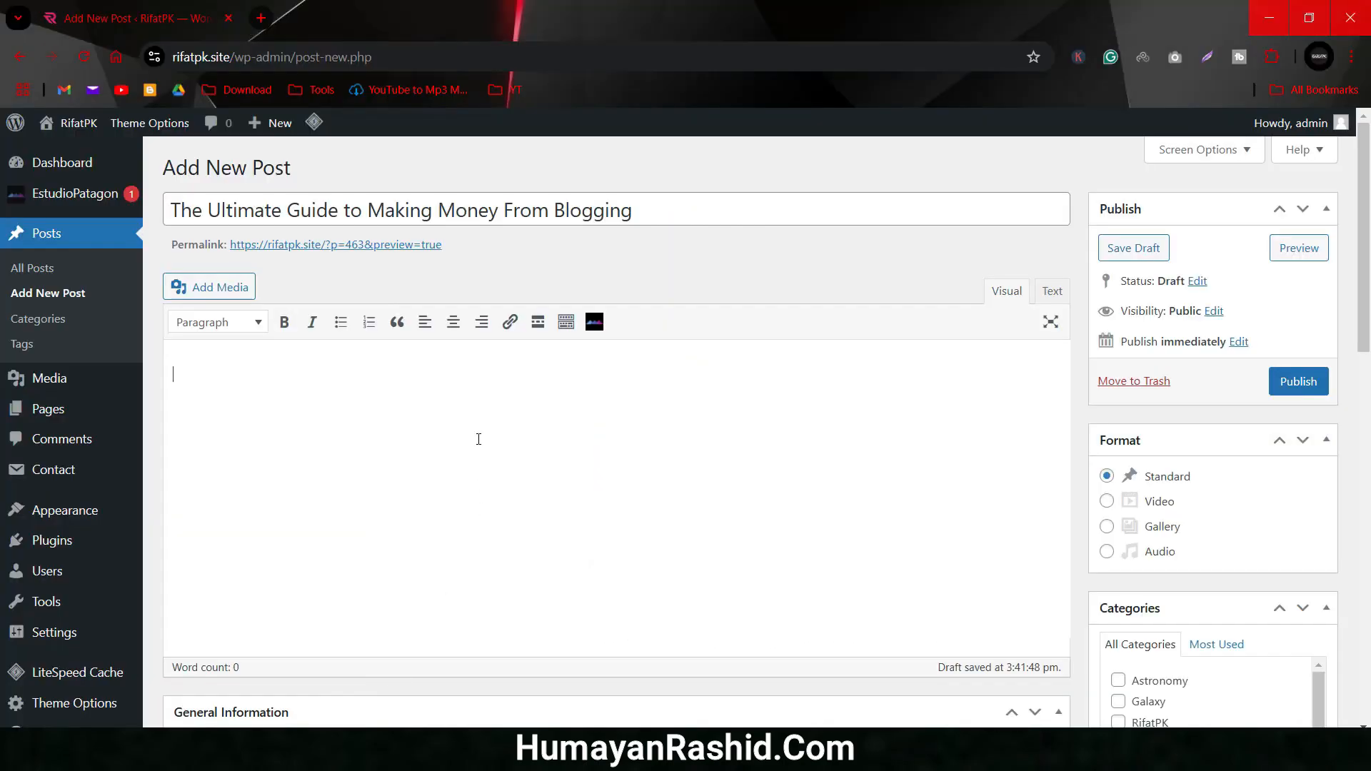
{"action": "key", "text": "ctrl+v"}
Step: Review the pasted post title and the formatting of the article body from the introduction to the conclusion
{"action": "scroll", "coordinate": [478, 439], "scroll_direction": "up", "scroll_amount": 15}
{"action": "scroll", "coordinate": [479, 439], "scroll_direction": "up", "scroll_amount": 10}
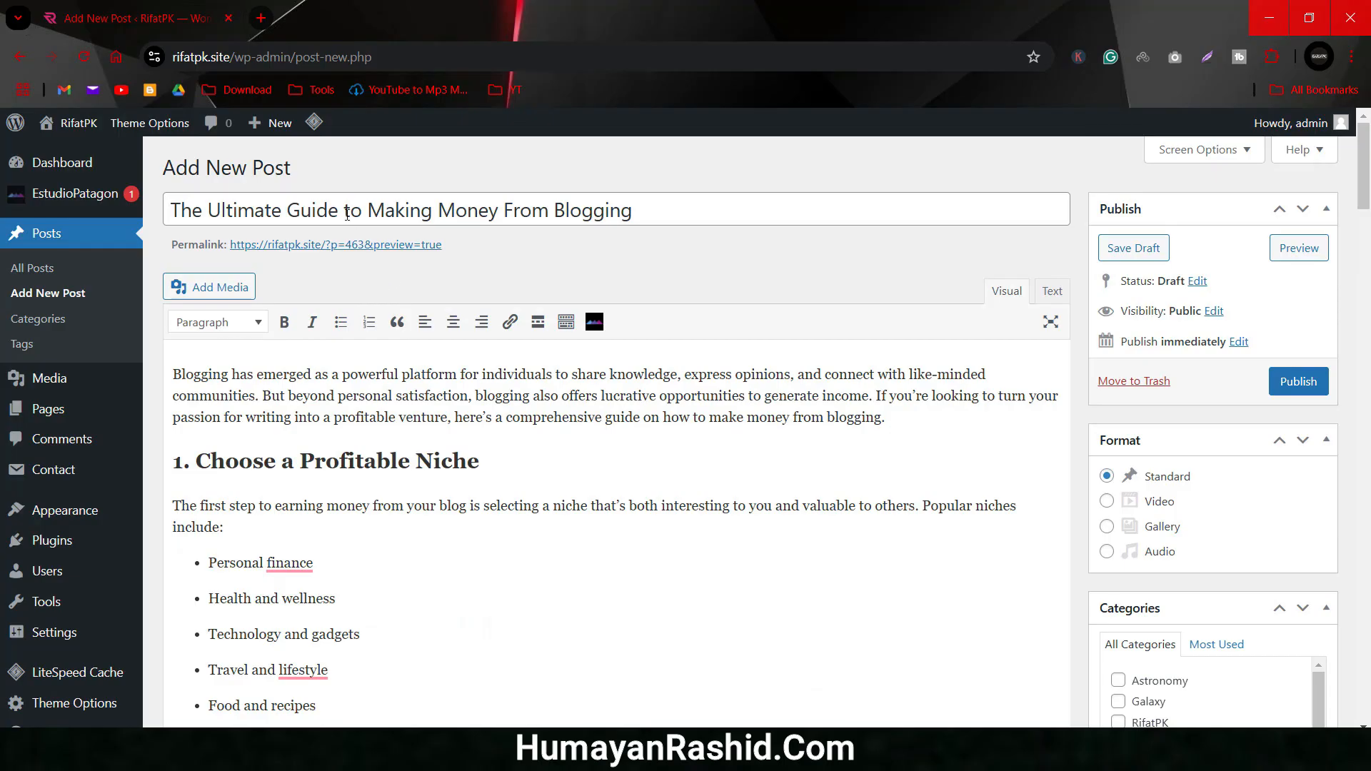
{"action": "left_click_drag", "start_coordinate": [323, 210], "coordinate": [151, 221]}
{"action": "left_click", "coordinate": [638, 276]}
{"action": "left_click", "coordinate": [437, 274]}
{"action": "scroll", "coordinate": [438, 277], "scroll_direction": "down", "scroll_amount": 2}
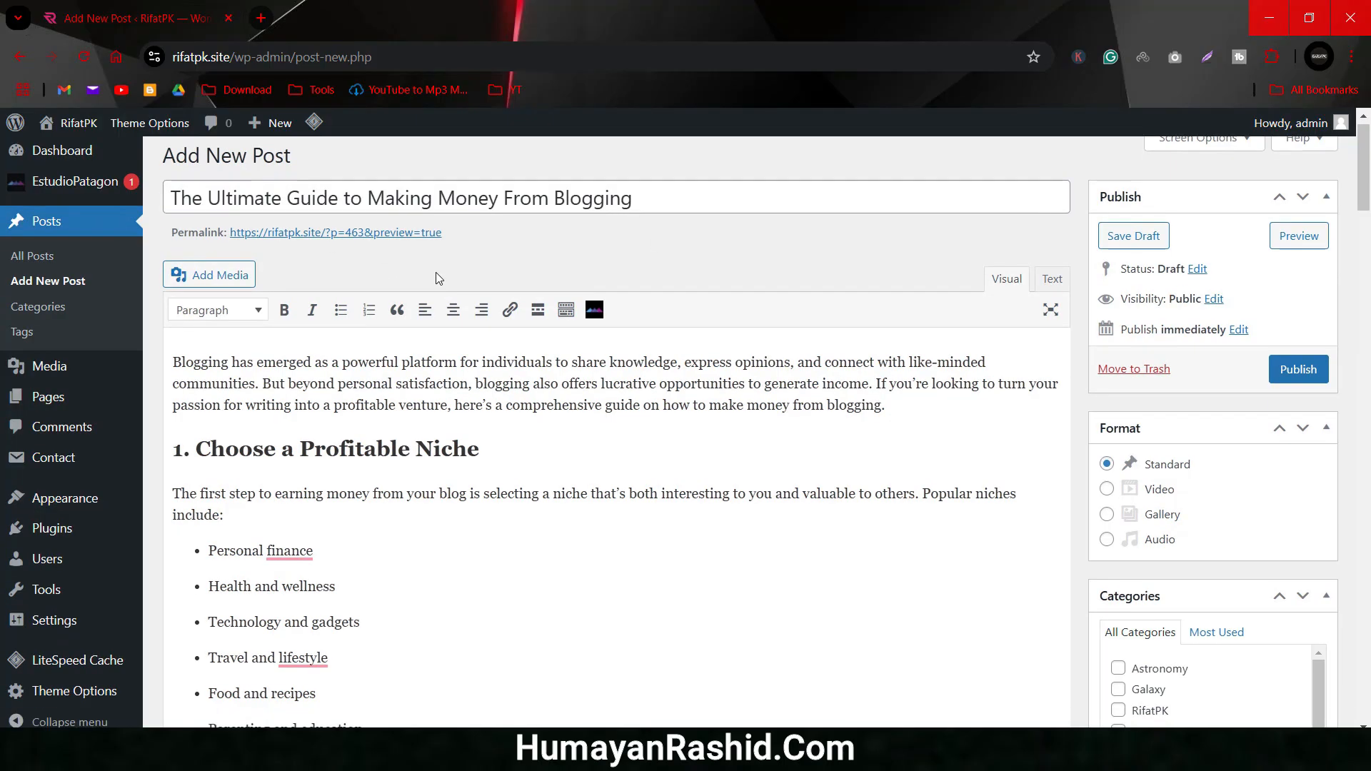
{"action": "left_click_drag", "start_coordinate": [177, 286], "coordinate": [345, 550]}
{"action": "scroll", "coordinate": [343, 548], "scroll_direction": "down", "scroll_amount": 5}
{"action": "scroll", "coordinate": [341, 550], "scroll_direction": "down", "scroll_amount": 12}
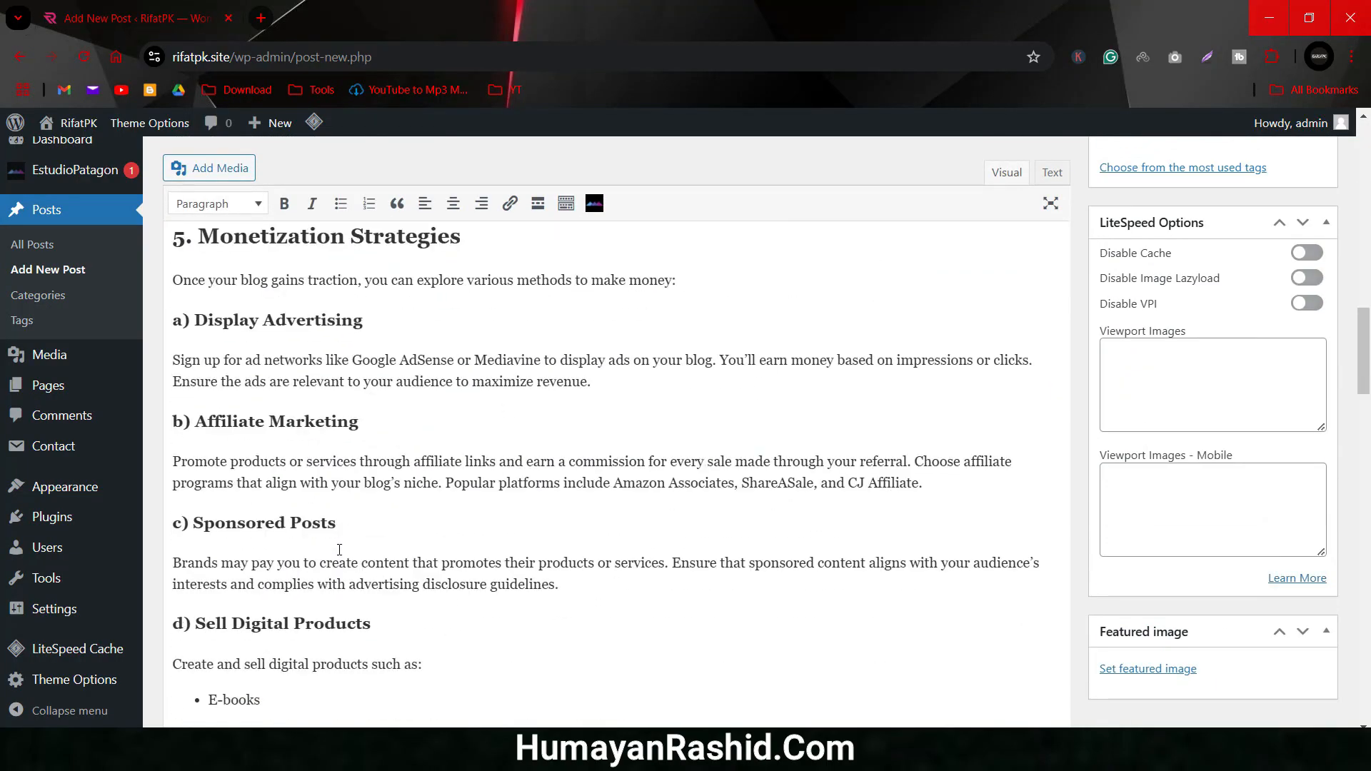
{"action": "scroll", "coordinate": [360, 458], "scroll_direction": "down", "scroll_amount": 20}
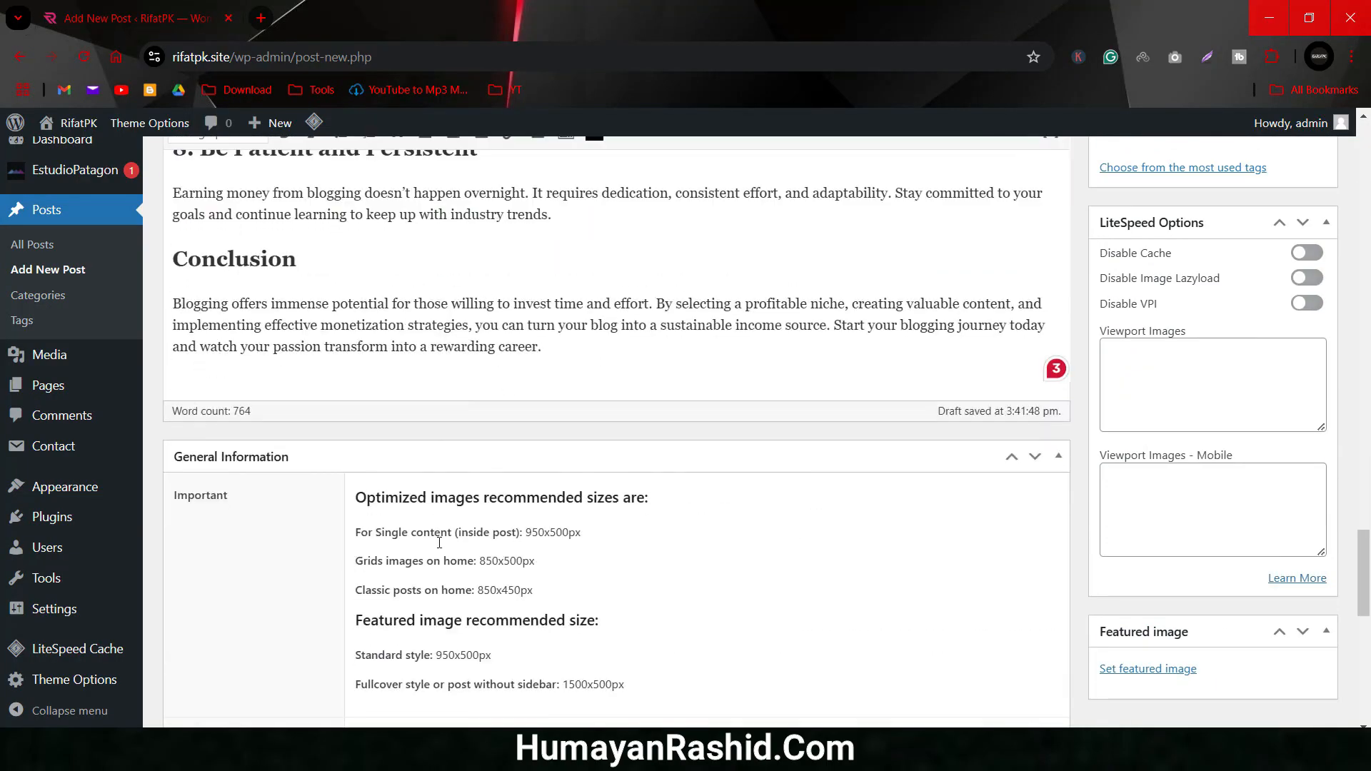
{"action": "scroll", "coordinate": [439, 542], "scroll_direction": "up", "scroll_amount": 20}
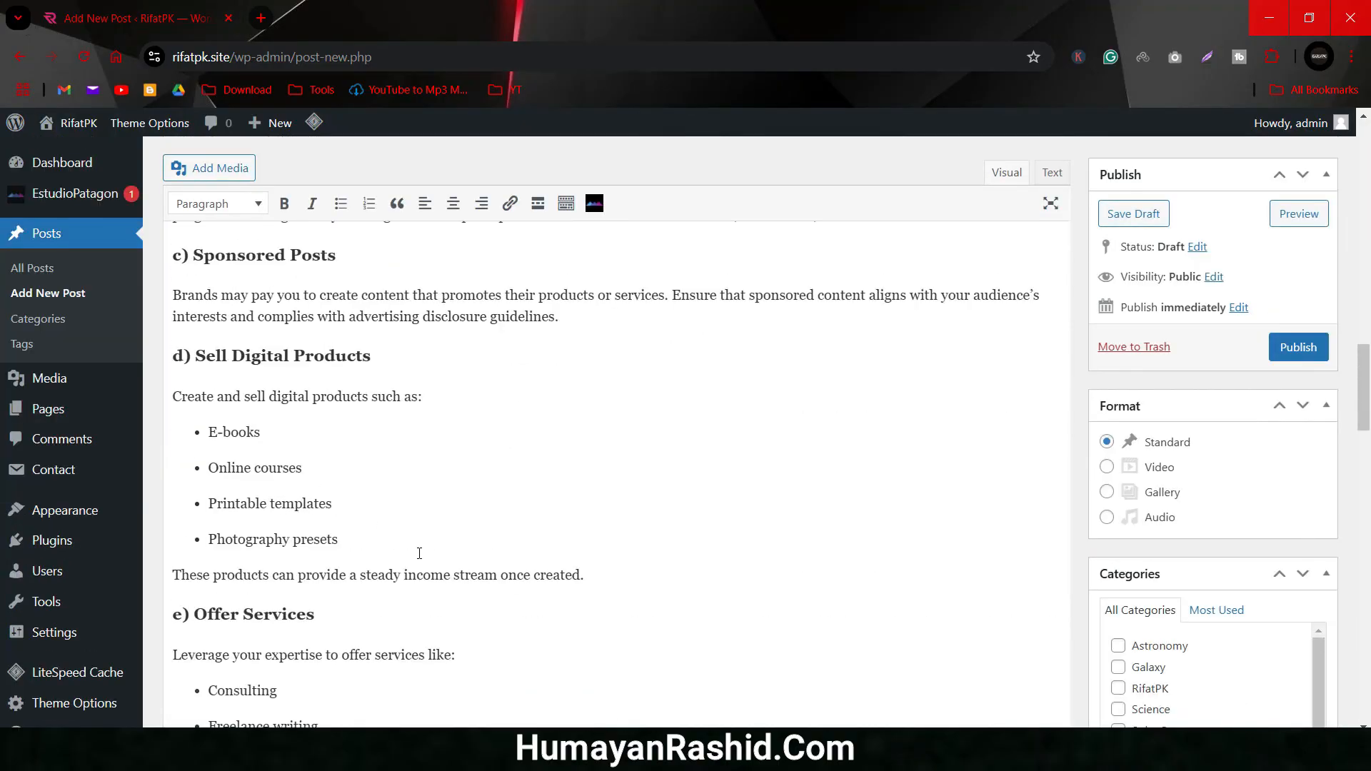
{"action": "scroll", "coordinate": [636, 595], "scroll_direction": "up", "scroll_amount": 3}
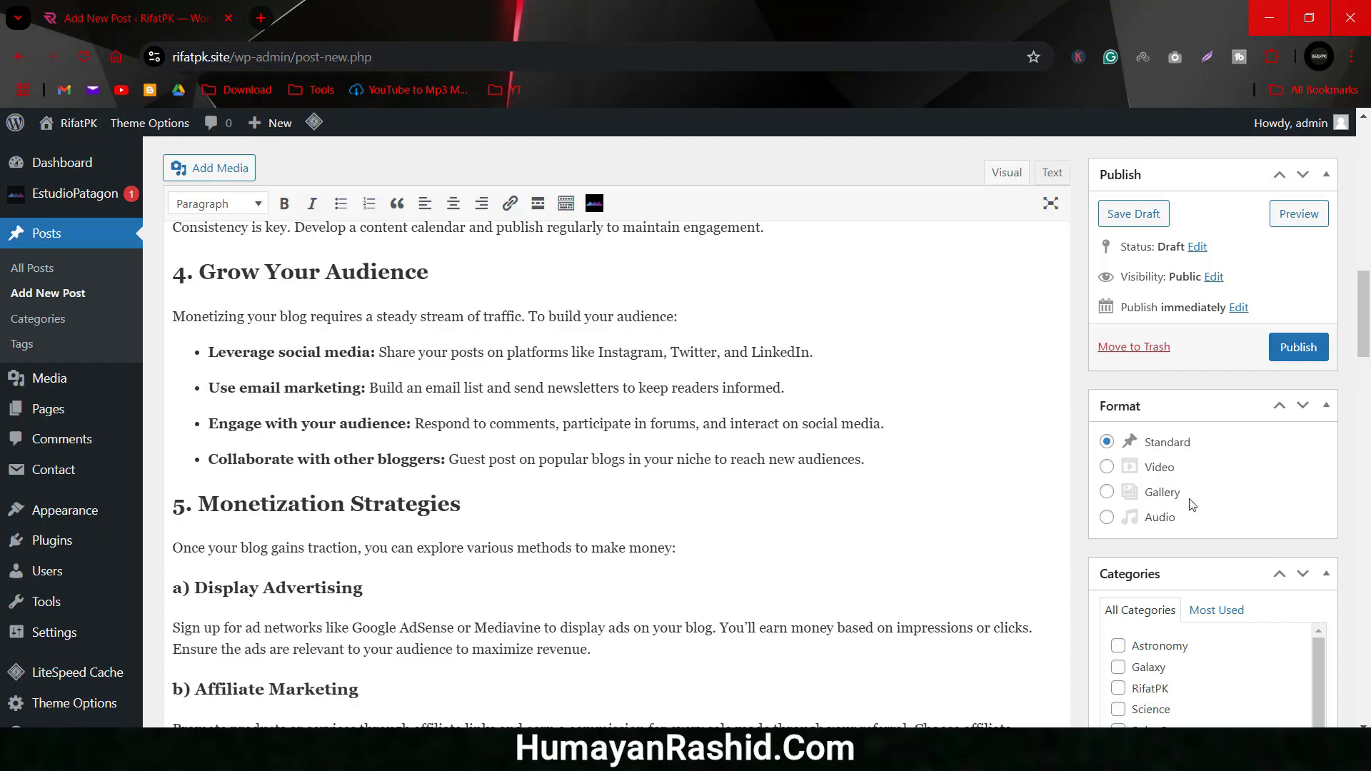
{"action": "key", "text": "ctrl+a"}
{"action": "scroll", "coordinate": [632, 428], "scroll_direction": "up", "scroll_amount": 10}
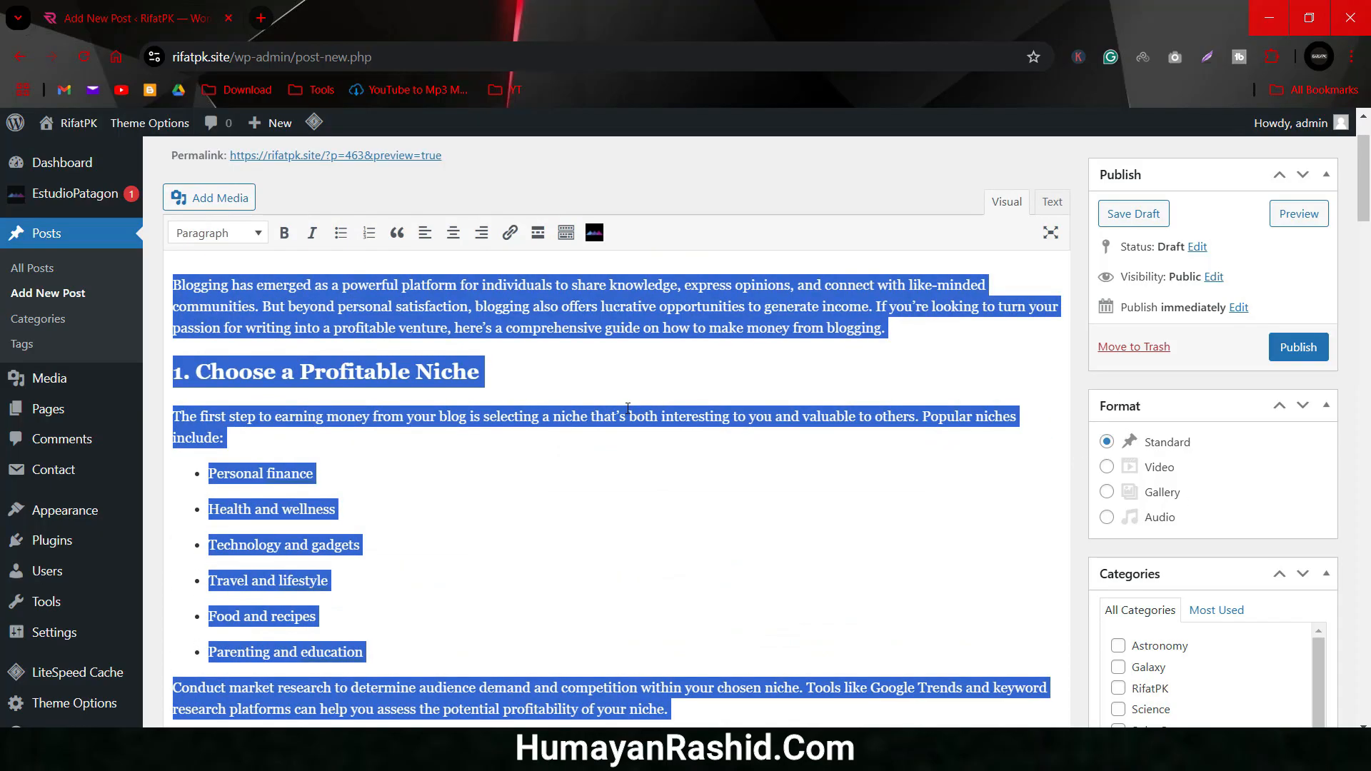
{"action": "left_click", "coordinate": [940, 457]}
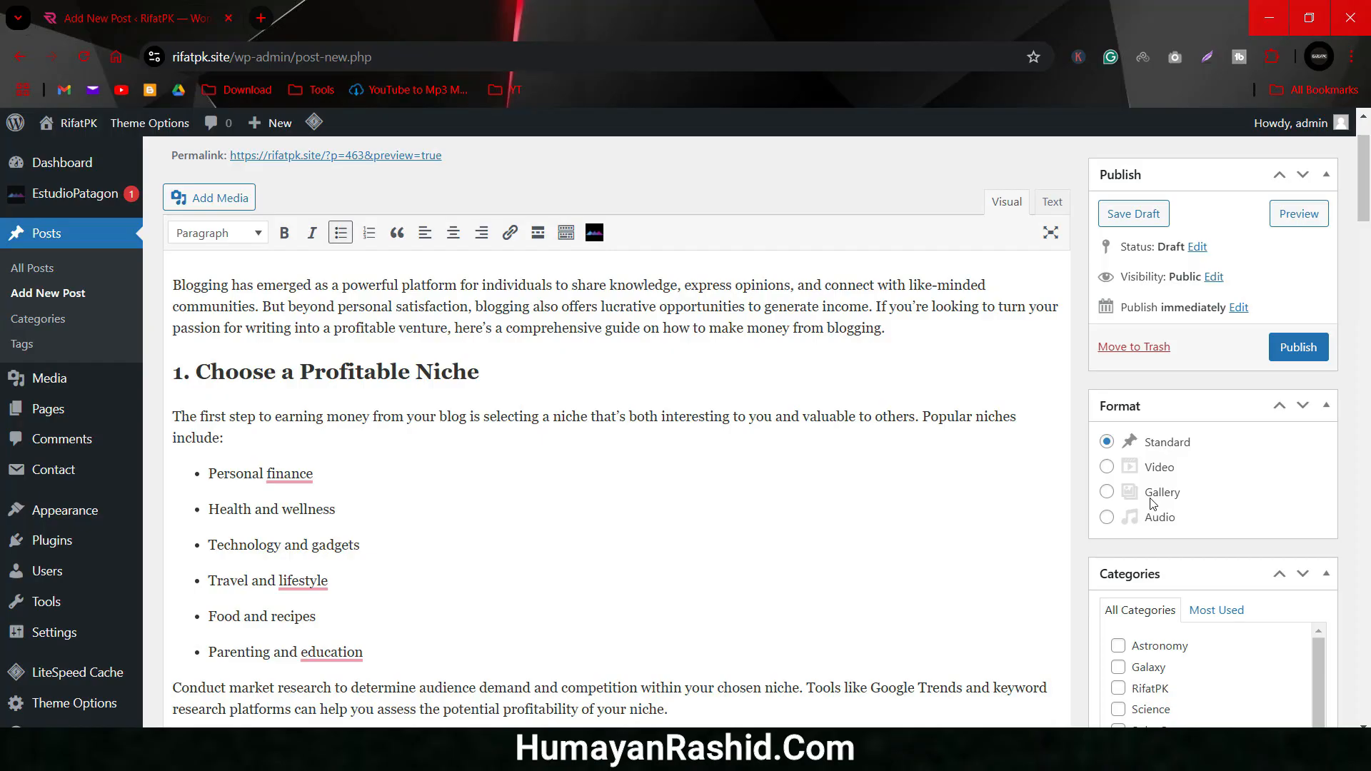
Step: Create a new category named "Make Money" without a parent and keep it assigned to the post
{"action": "scroll", "coordinate": [1151, 503], "scroll_direction": "down", "scroll_amount": 2}
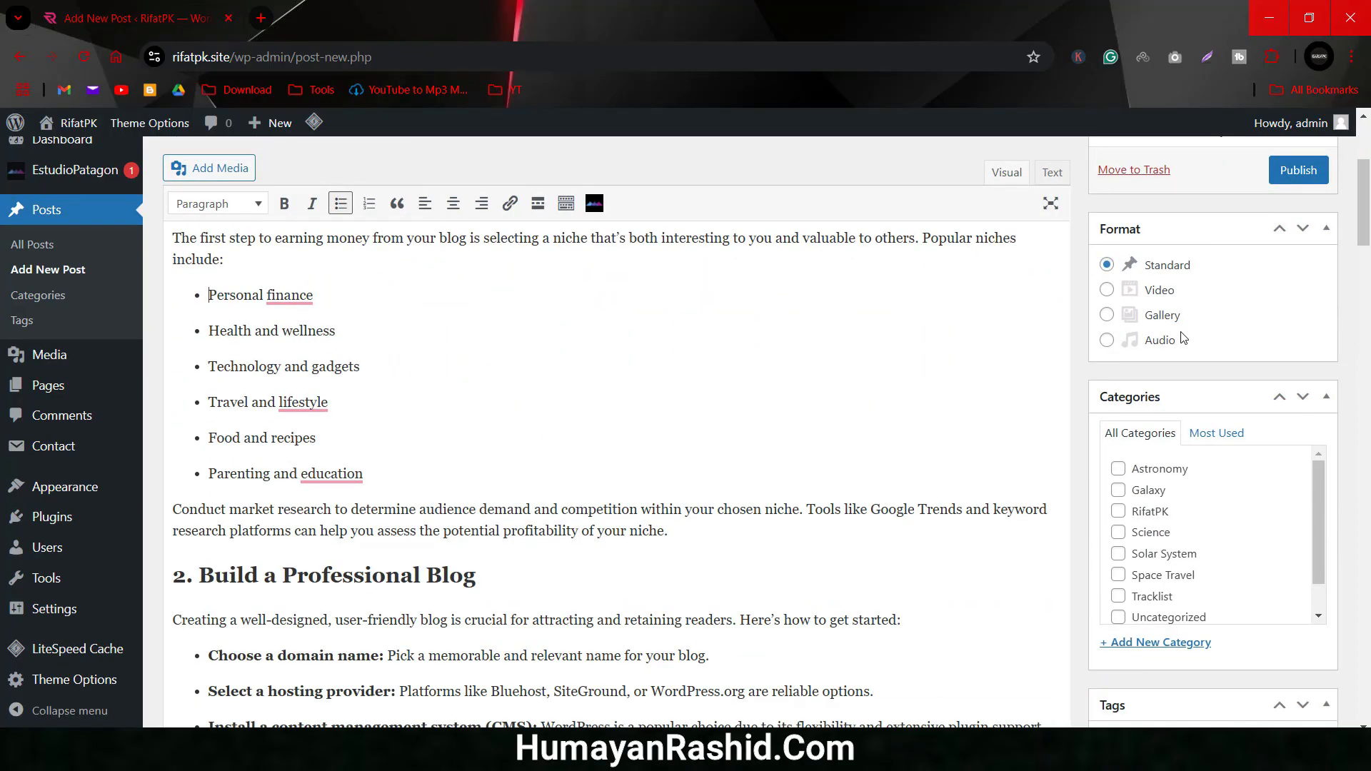
{"action": "left_click", "coordinate": [1156, 643]}
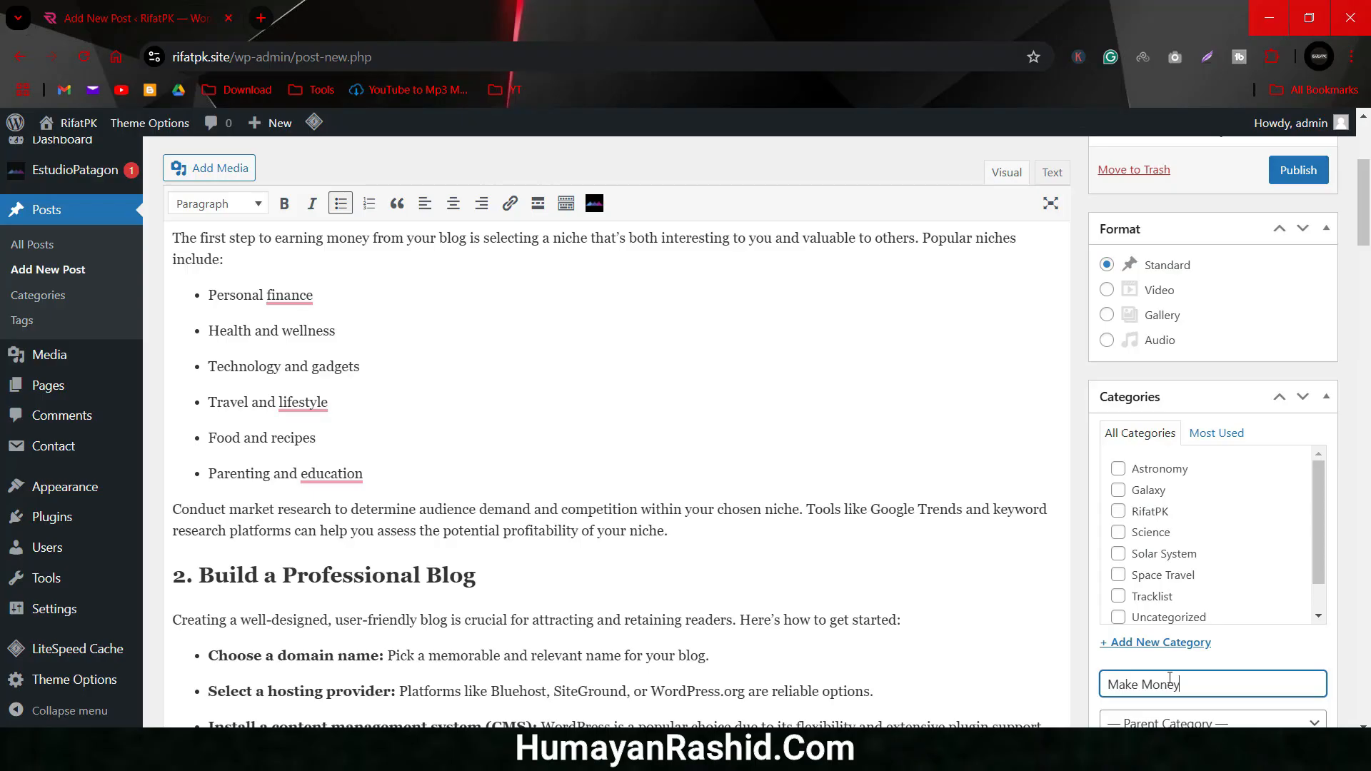
{"action": "scroll", "coordinate": [1169, 682], "scroll_direction": "down", "scroll_amount": 2}
{"action": "left_click", "coordinate": [1194, 584]}
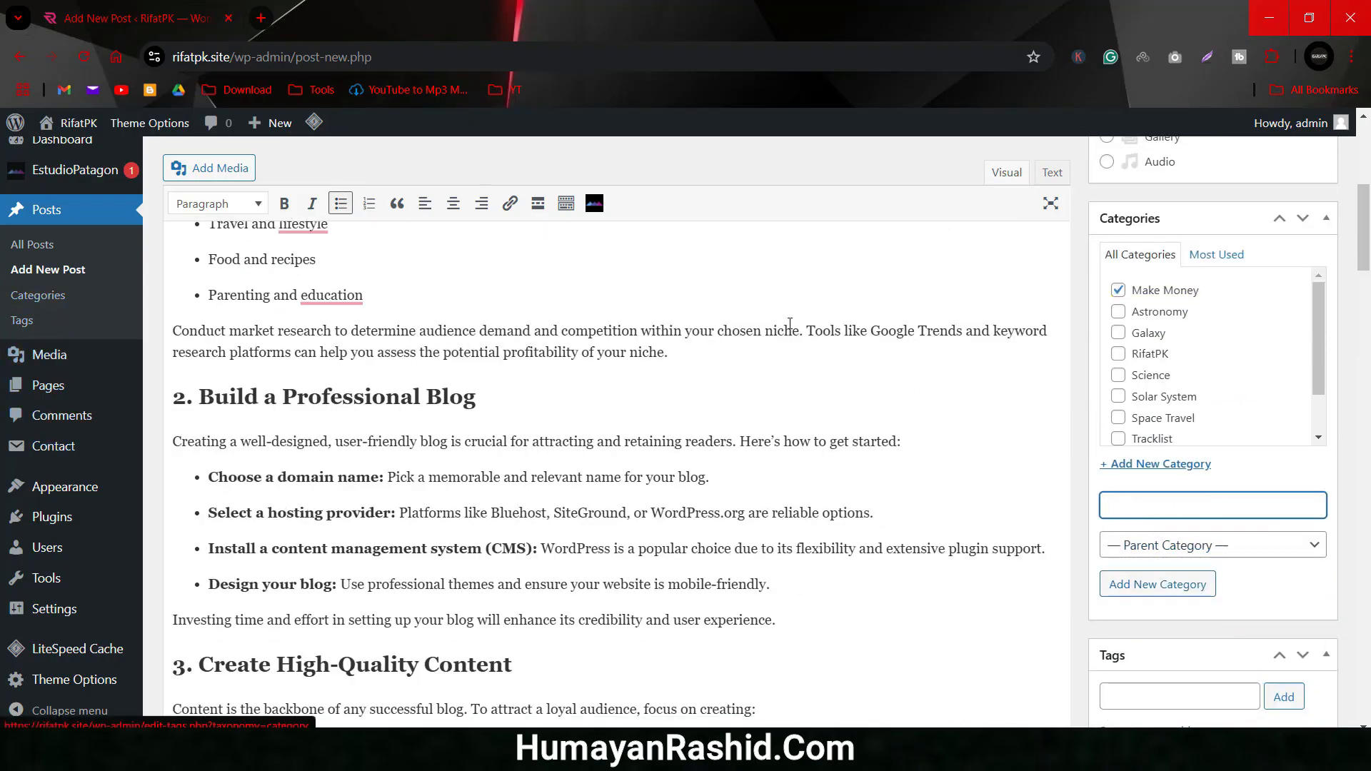
{"action": "left_click", "coordinate": [1119, 290]}
{"action": "left_click", "coordinate": [1119, 290]}
Step: Add the tags "make money from blog", "make money" and "blogging" to the post
{"action": "scroll", "coordinate": [1148, 382], "scroll_direction": "down", "scroll_amount": 1}
{"action": "scroll", "coordinate": [1148, 391], "scroll_direction": "down", "scroll_amount": 4}
{"action": "left_click", "coordinate": [1173, 426]}
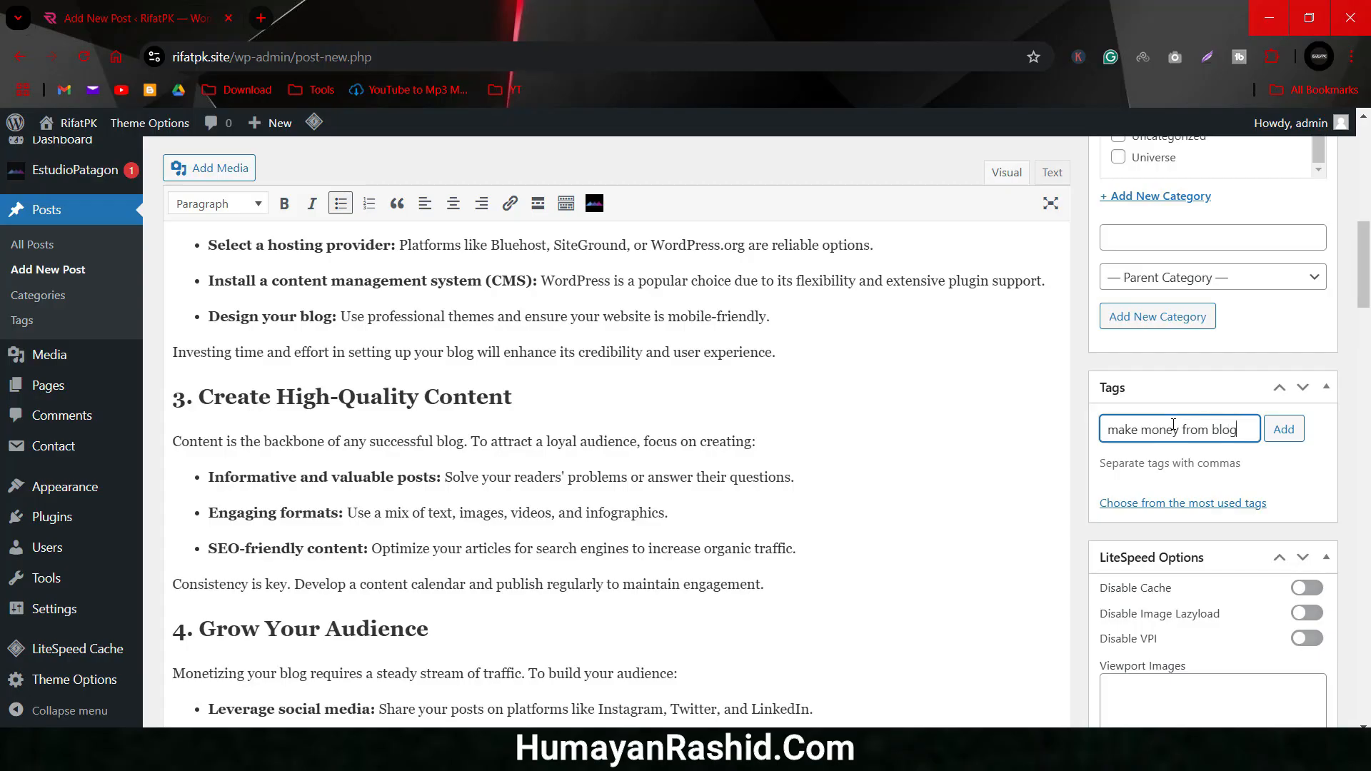
{"action": "key", "text": "Return"}
{"action": "type", "text": "make mno"}
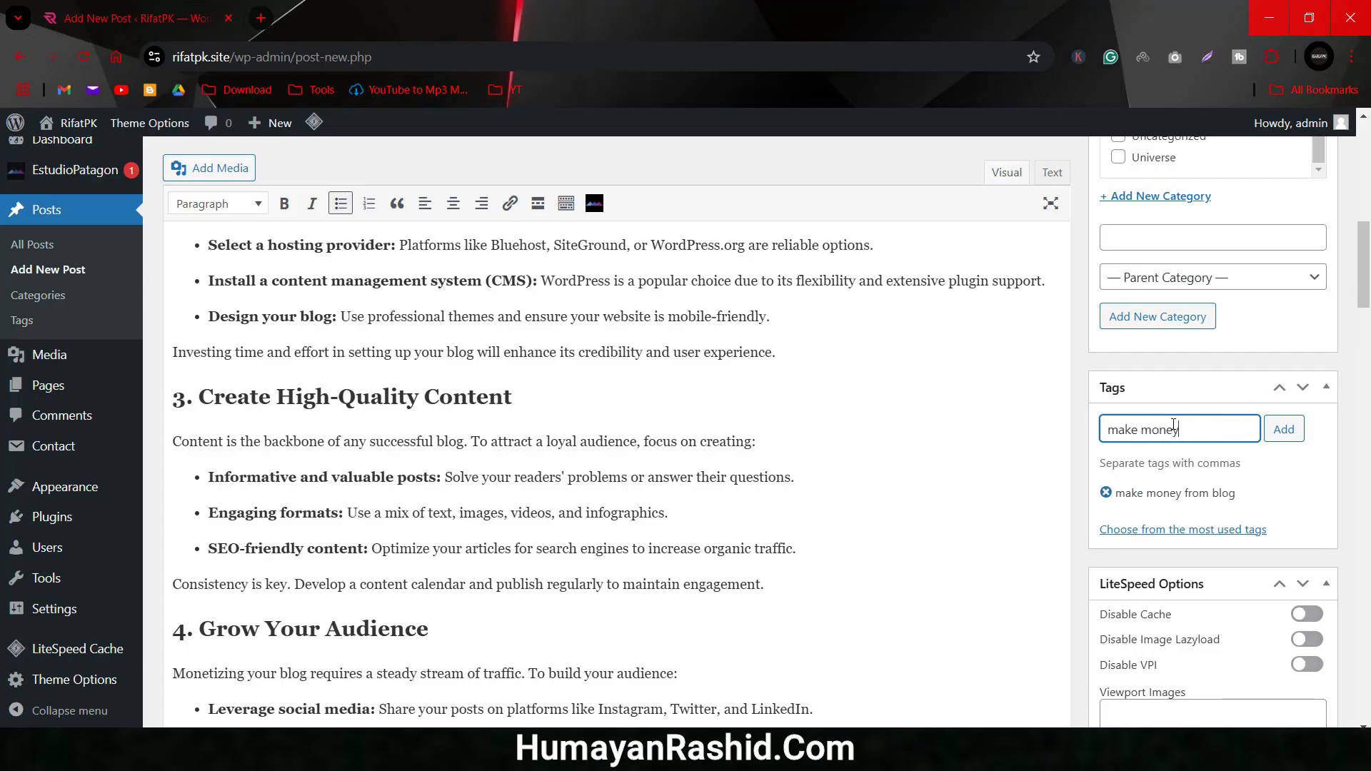
{"action": "key", "text": "Return"}
{"action": "type", "text": "blogging"}
{"action": "key", "text": "Return"}
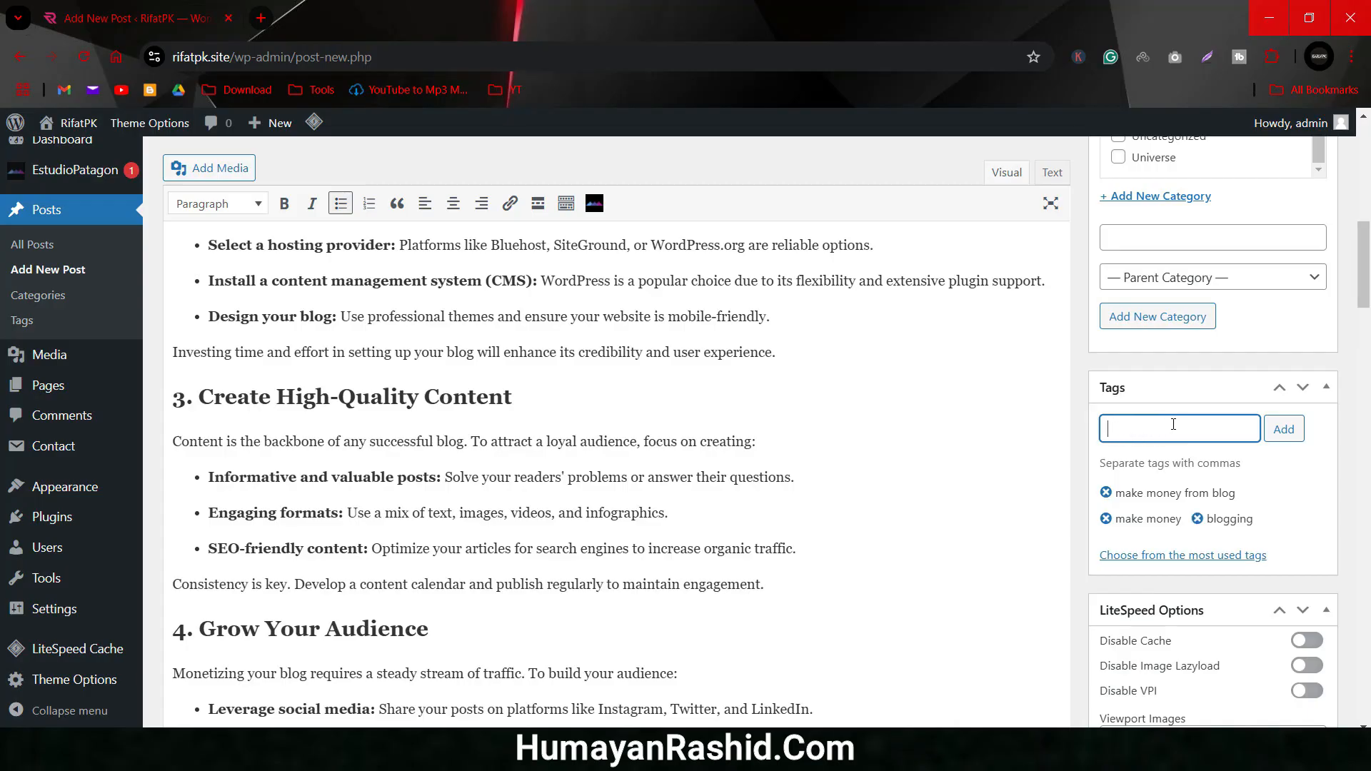
Step: Show the second row of formatting tools in the post's content editor
{"action": "scroll", "coordinate": [1196, 453], "scroll_direction": "down", "scroll_amount": 8}
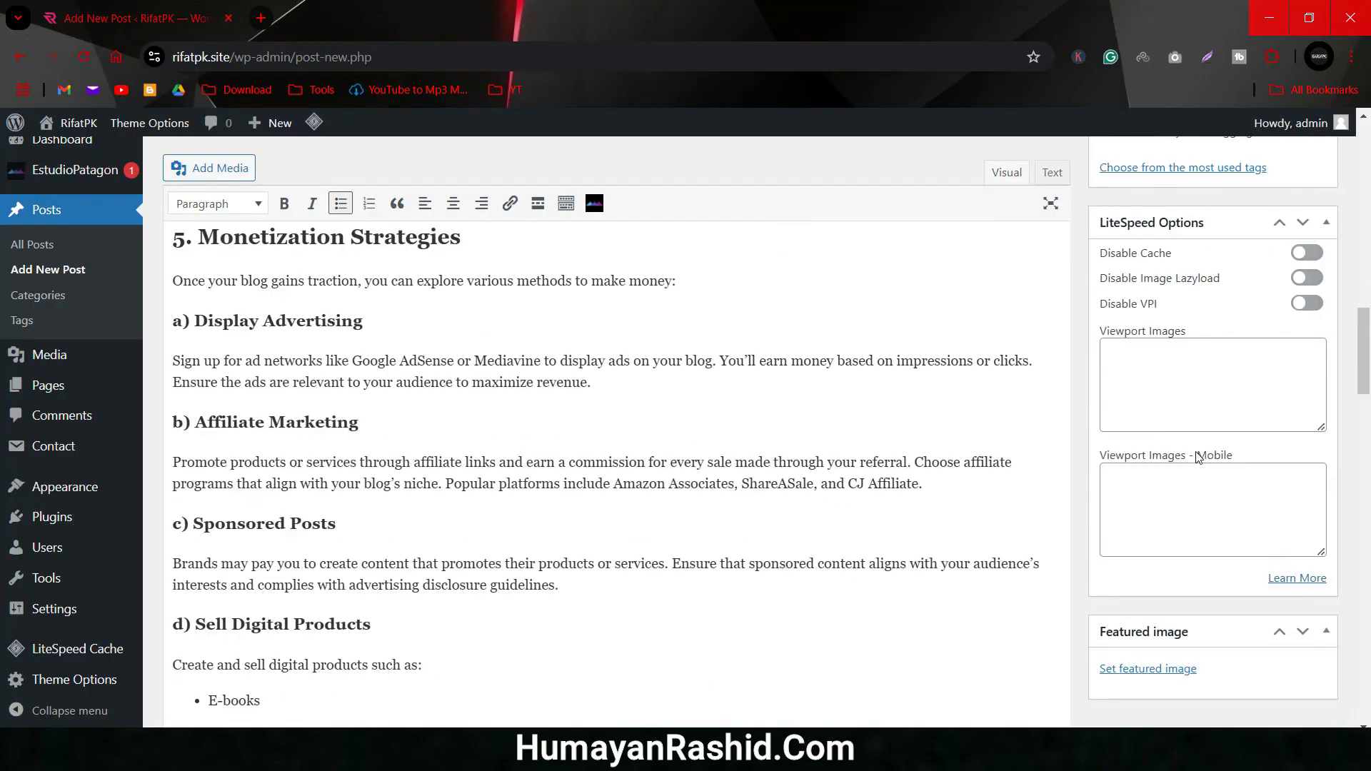
{"action": "scroll", "coordinate": [1196, 451], "scroll_direction": "up", "scroll_amount": 15}
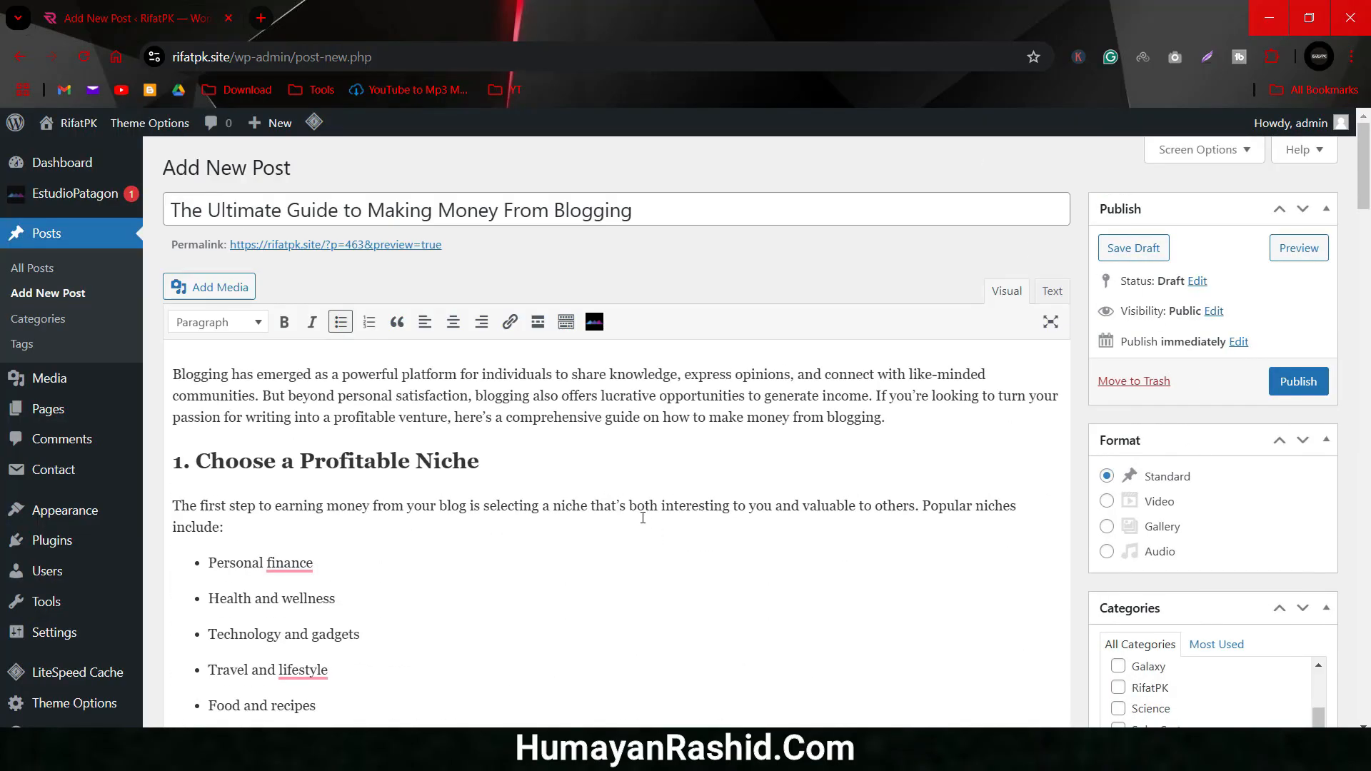
{"action": "left_click", "coordinate": [223, 325]}
{"action": "left_click", "coordinate": [223, 322]}
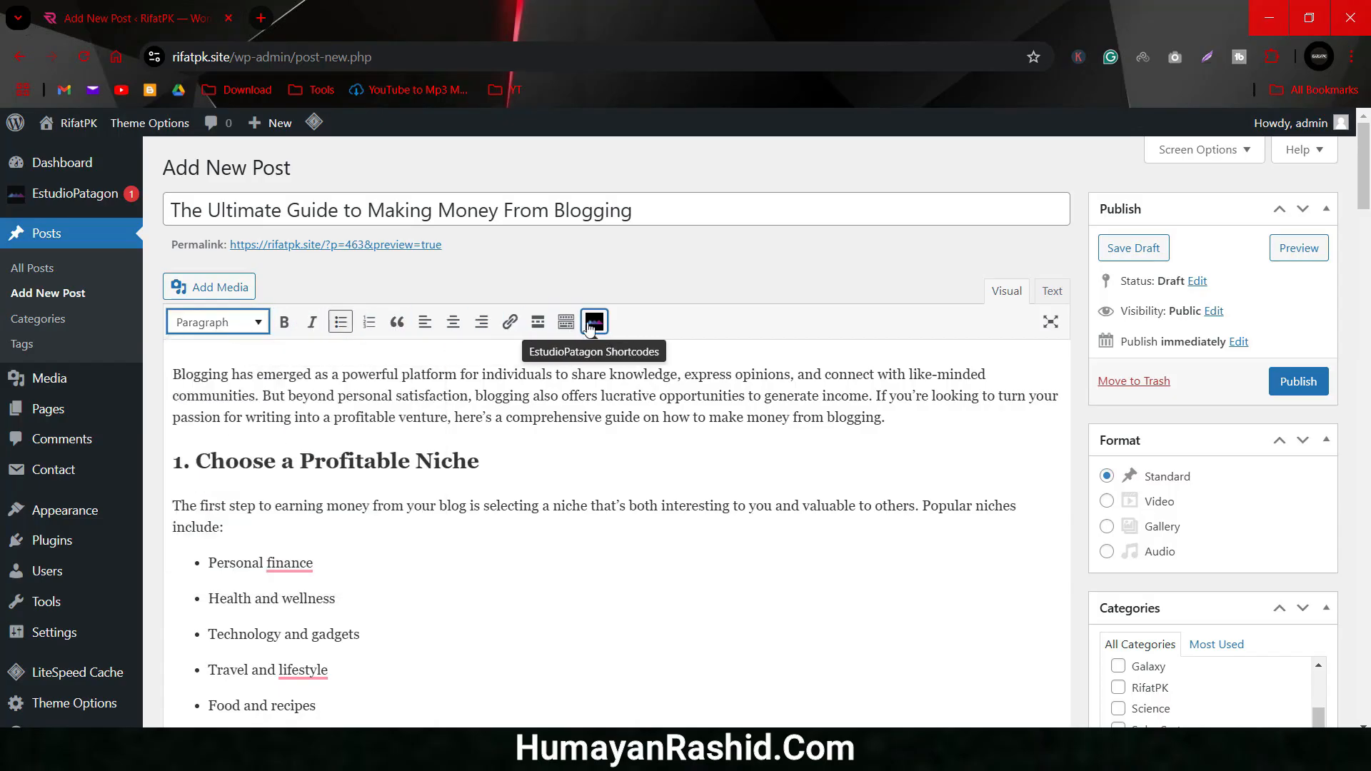
{"action": "left_click", "coordinate": [565, 322]}
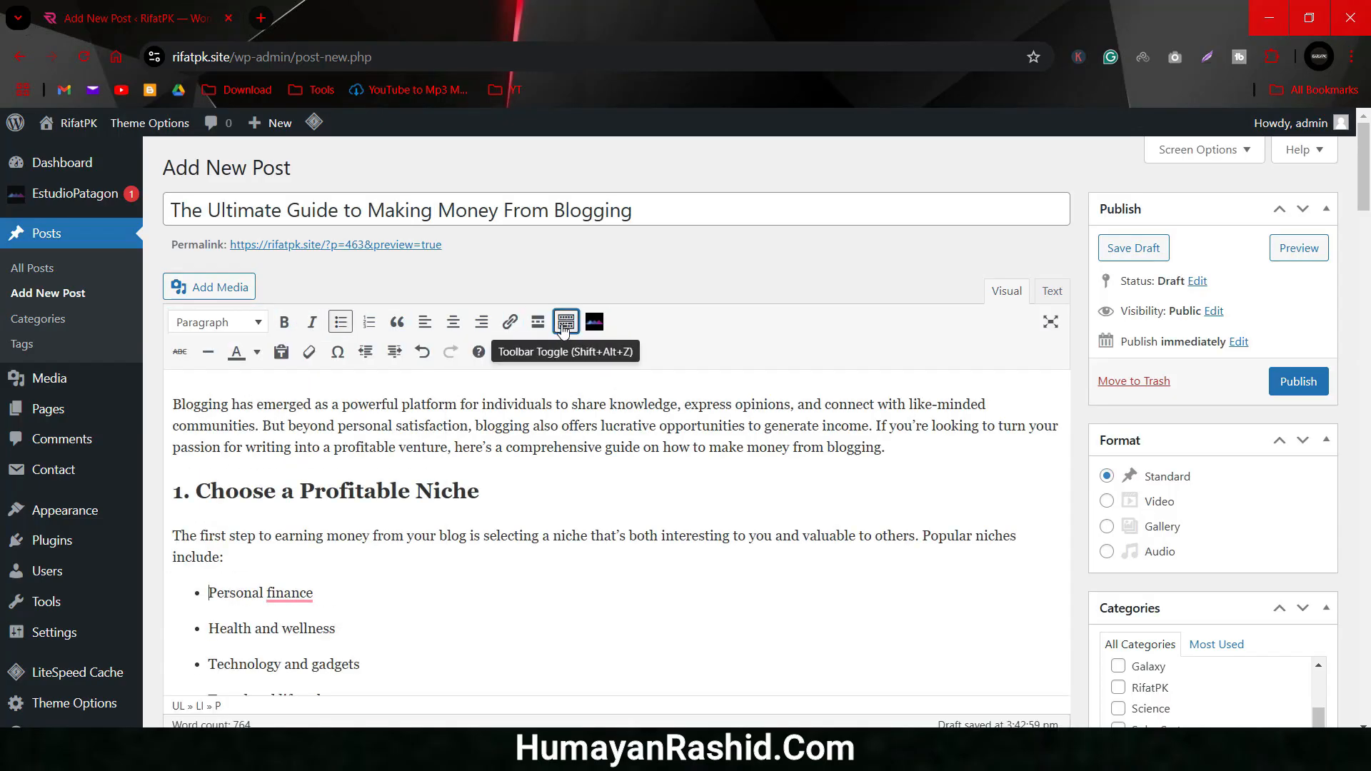
{"action": "left_click", "coordinate": [565, 323]}
{"action": "left_click", "coordinate": [566, 323]}
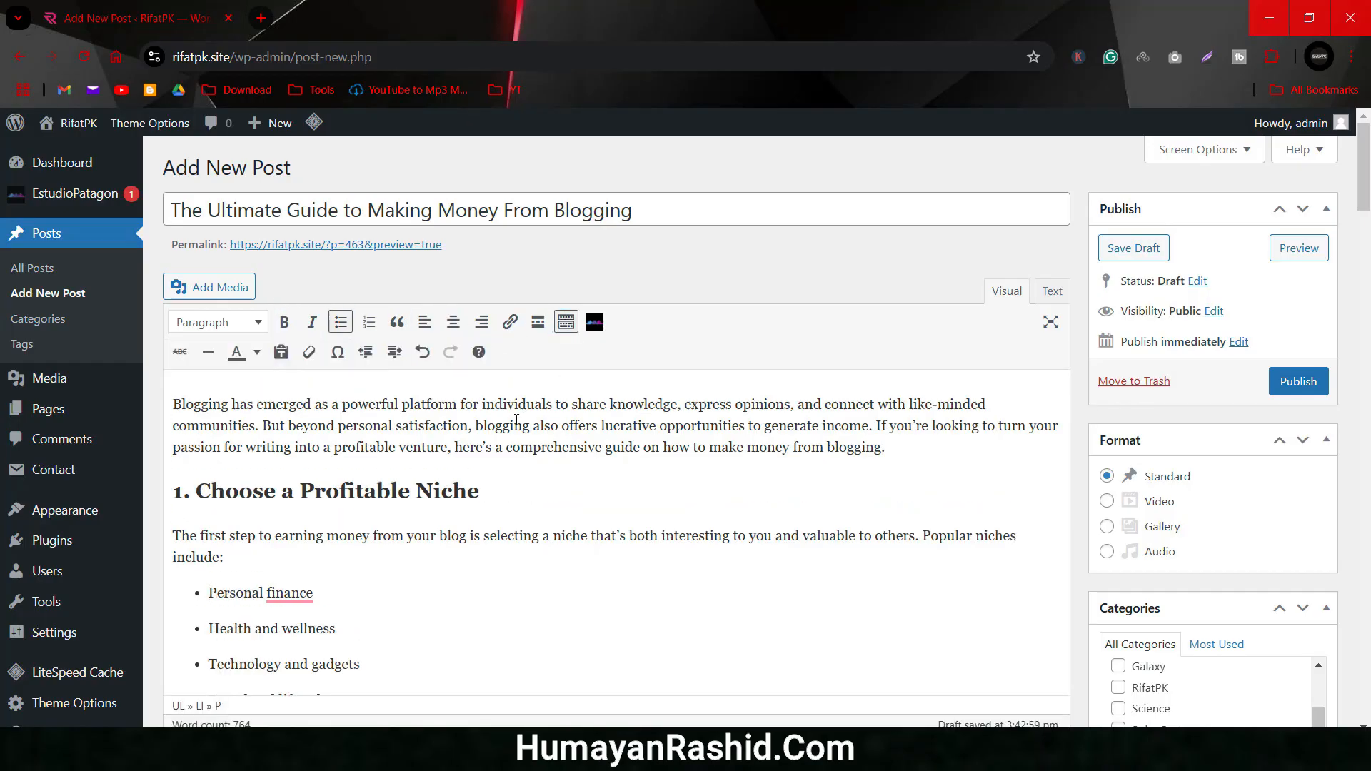
Step: Make the word "Blogging" at the start of the introduction bold
{"action": "double_click", "coordinate": [226, 405]}
{"action": "left_click", "coordinate": [287, 322]}
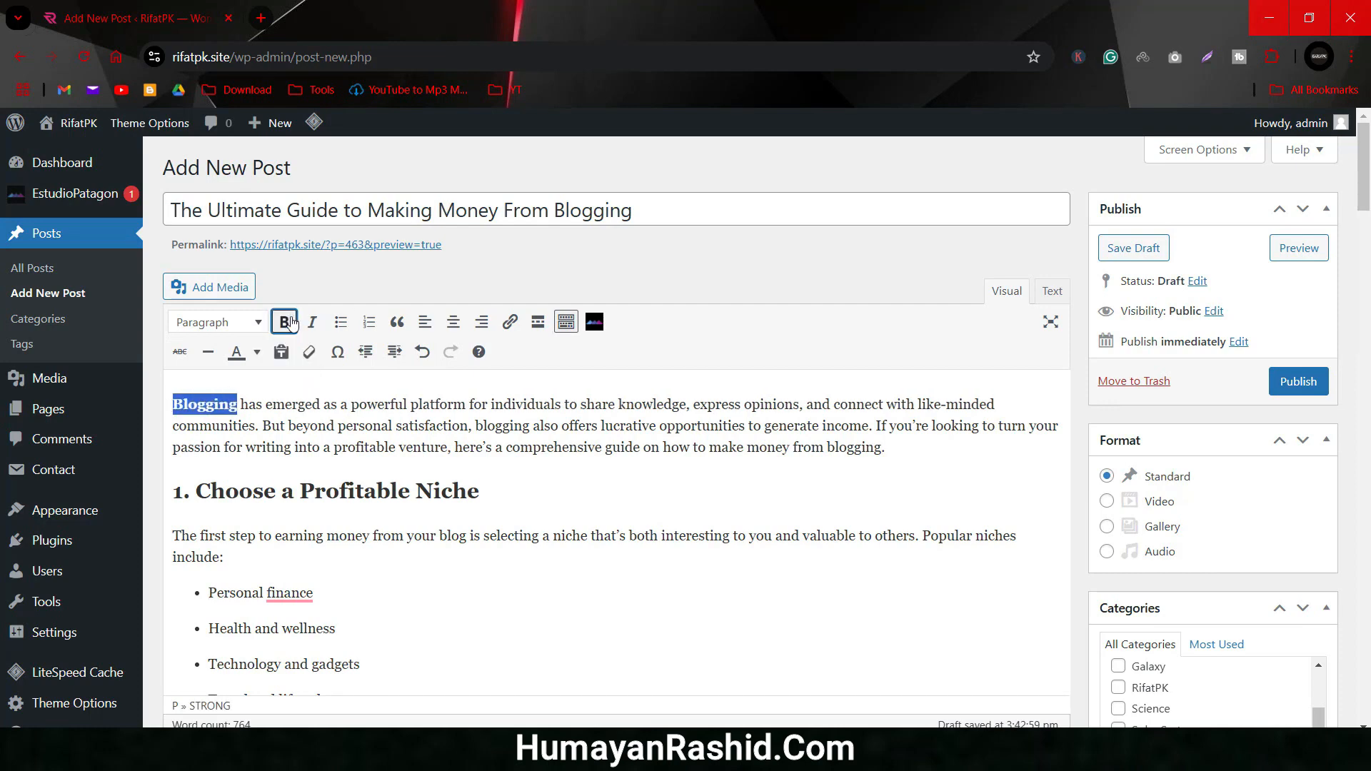
{"action": "left_click", "coordinate": [235, 401]}
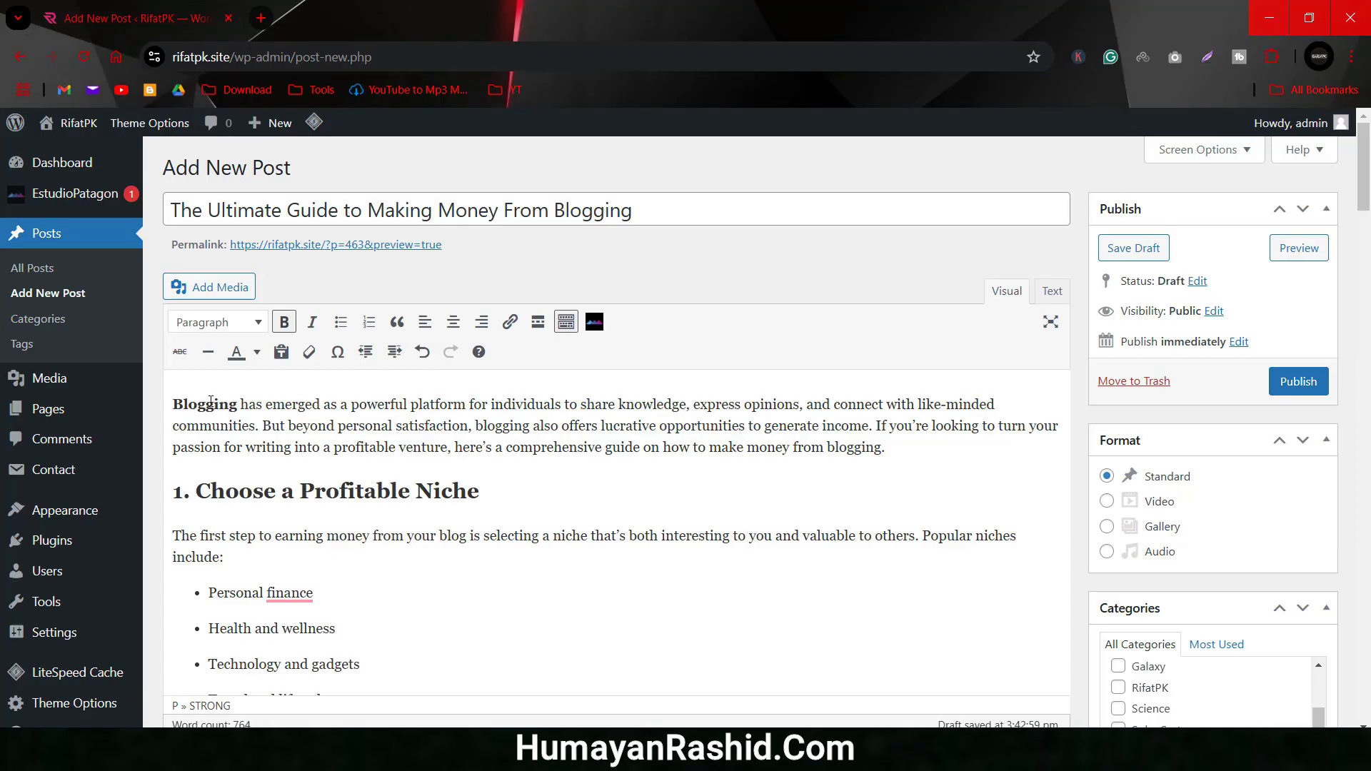
Step: Try Heading 3 and Heading 4 on the "1. Choose a Profitable Niche" heading, ending on Heading 2
{"action": "left_click_drag", "start_coordinate": [539, 497], "coordinate": [178, 492]}
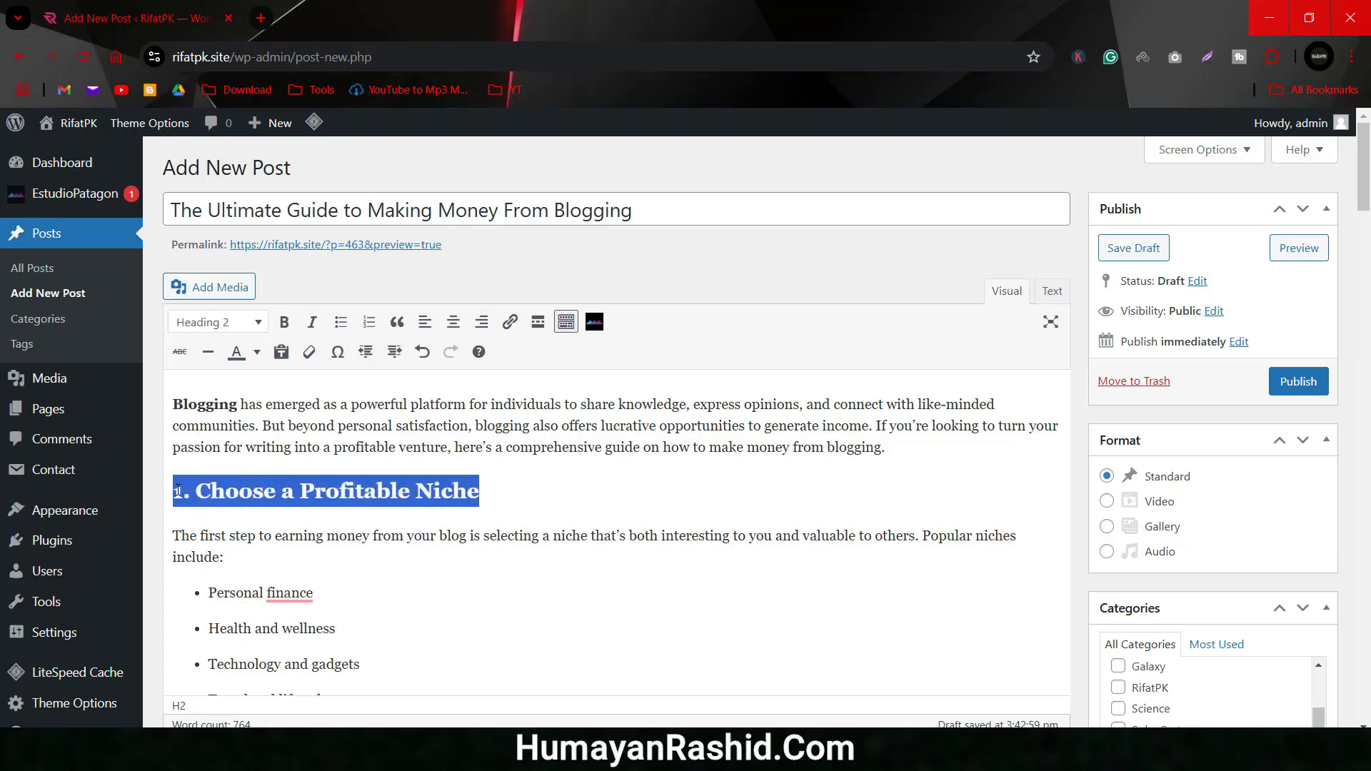
{"action": "left_click", "coordinate": [218, 322]}
{"action": "left_click", "coordinate": [253, 464]}
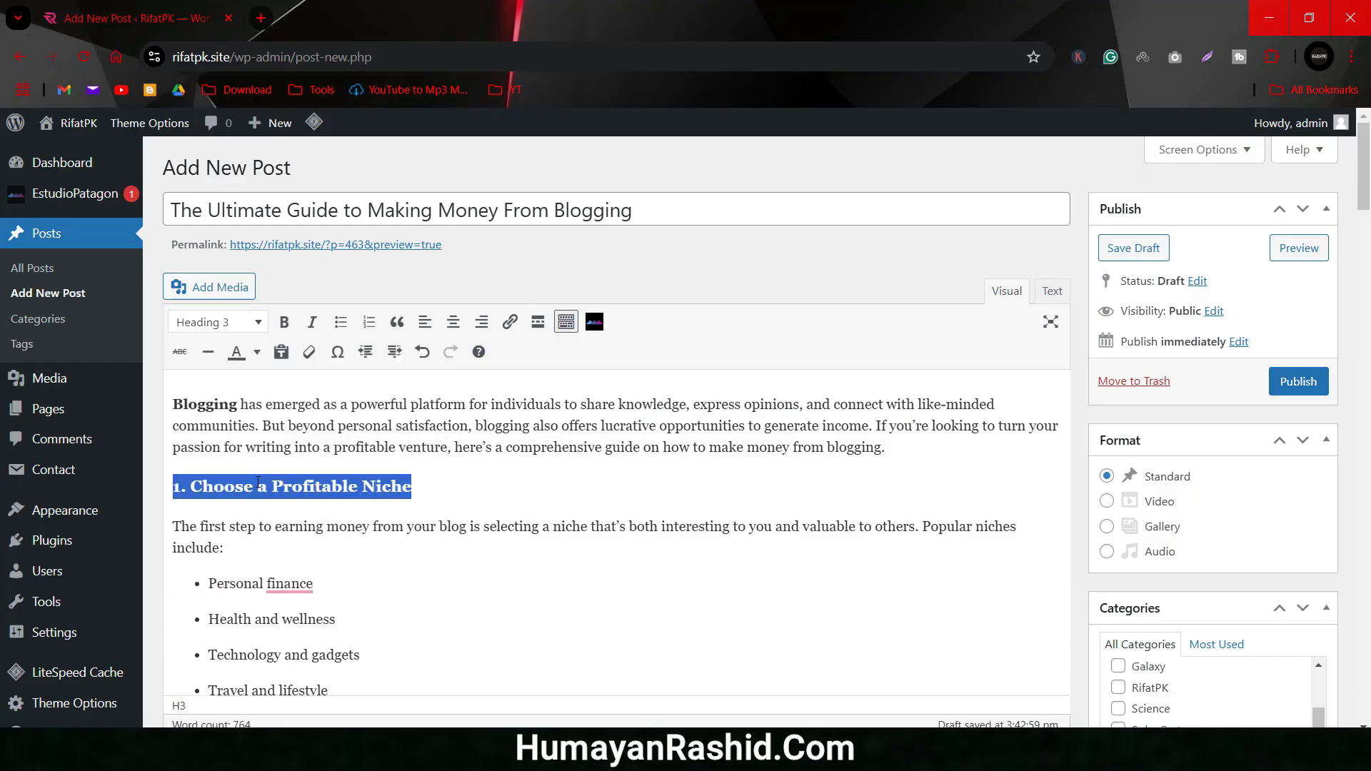
{"action": "left_click", "coordinate": [218, 322]}
{"action": "left_click", "coordinate": [253, 487]}
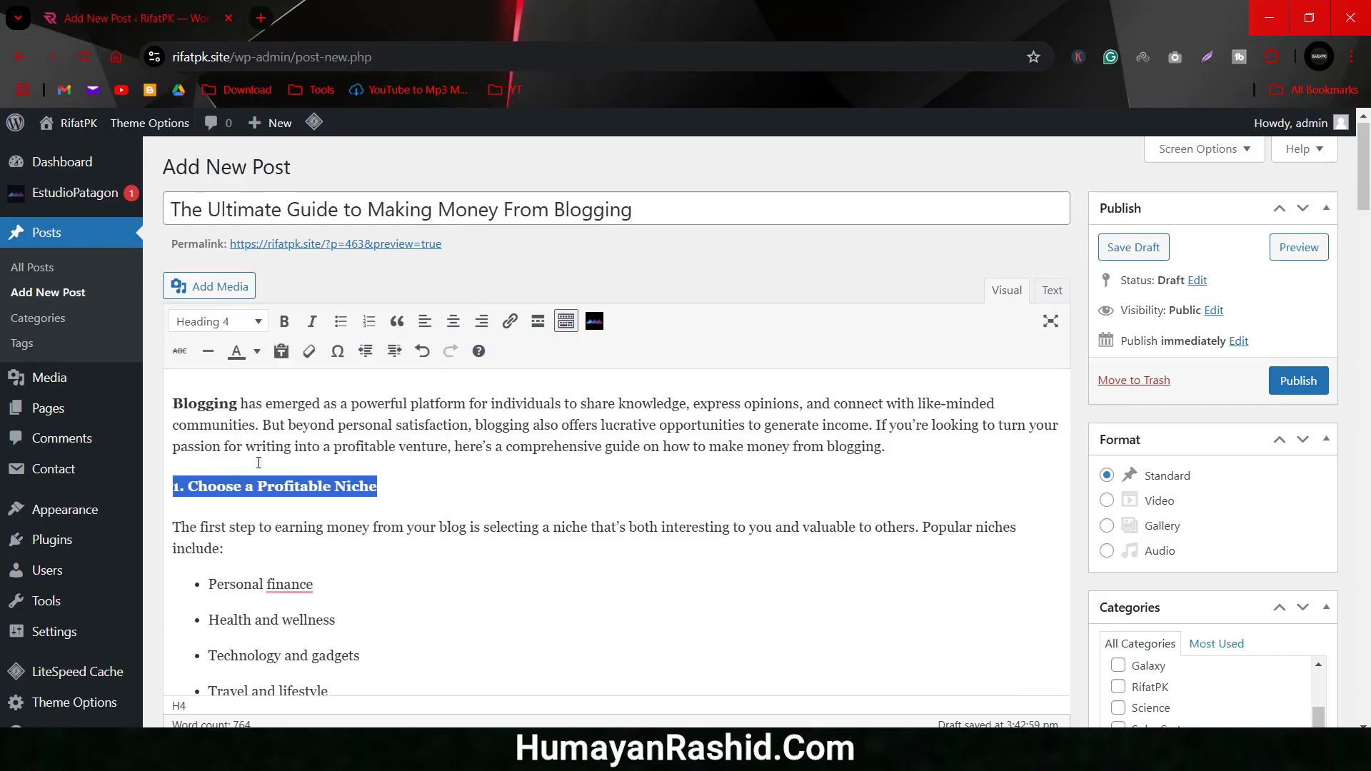
{"action": "left_click", "coordinate": [217, 322]}
{"action": "left_click", "coordinate": [237, 425]}
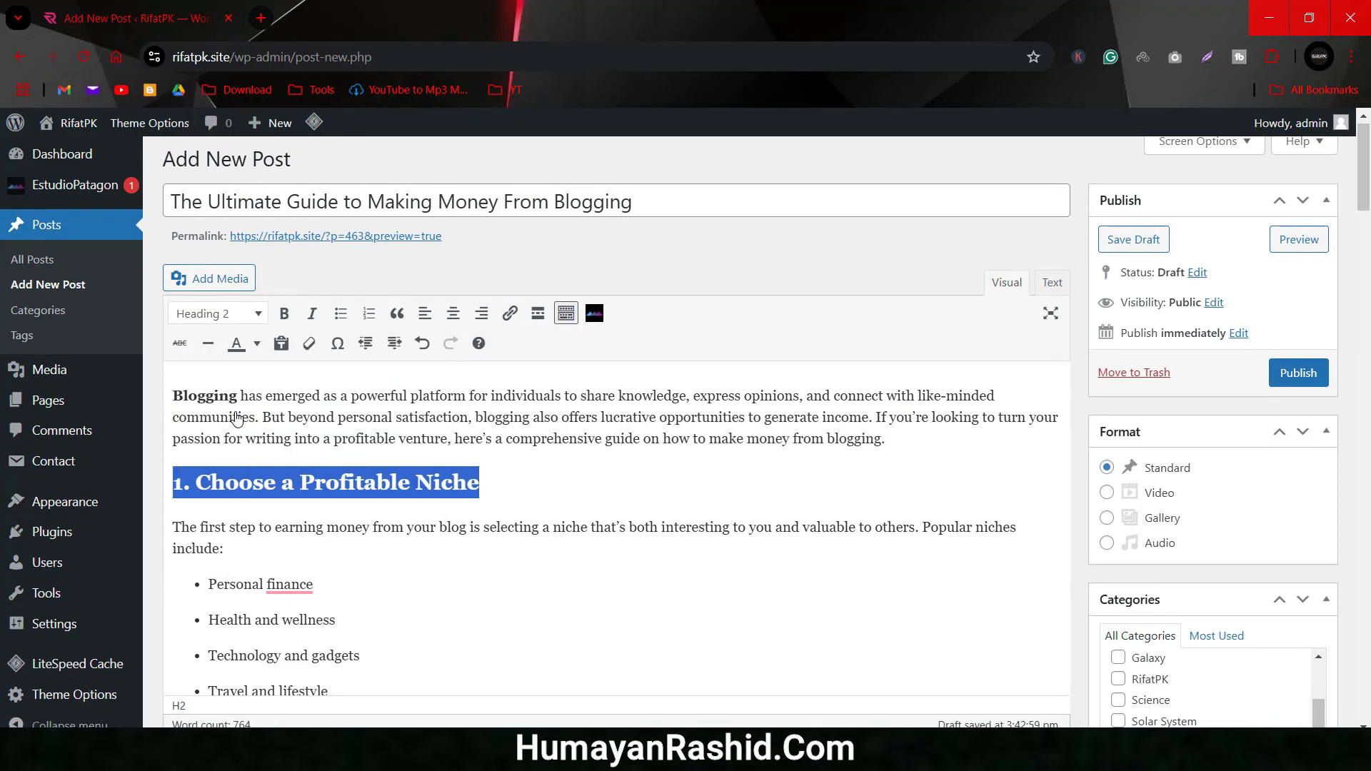
{"action": "left_click", "coordinate": [471, 544]}
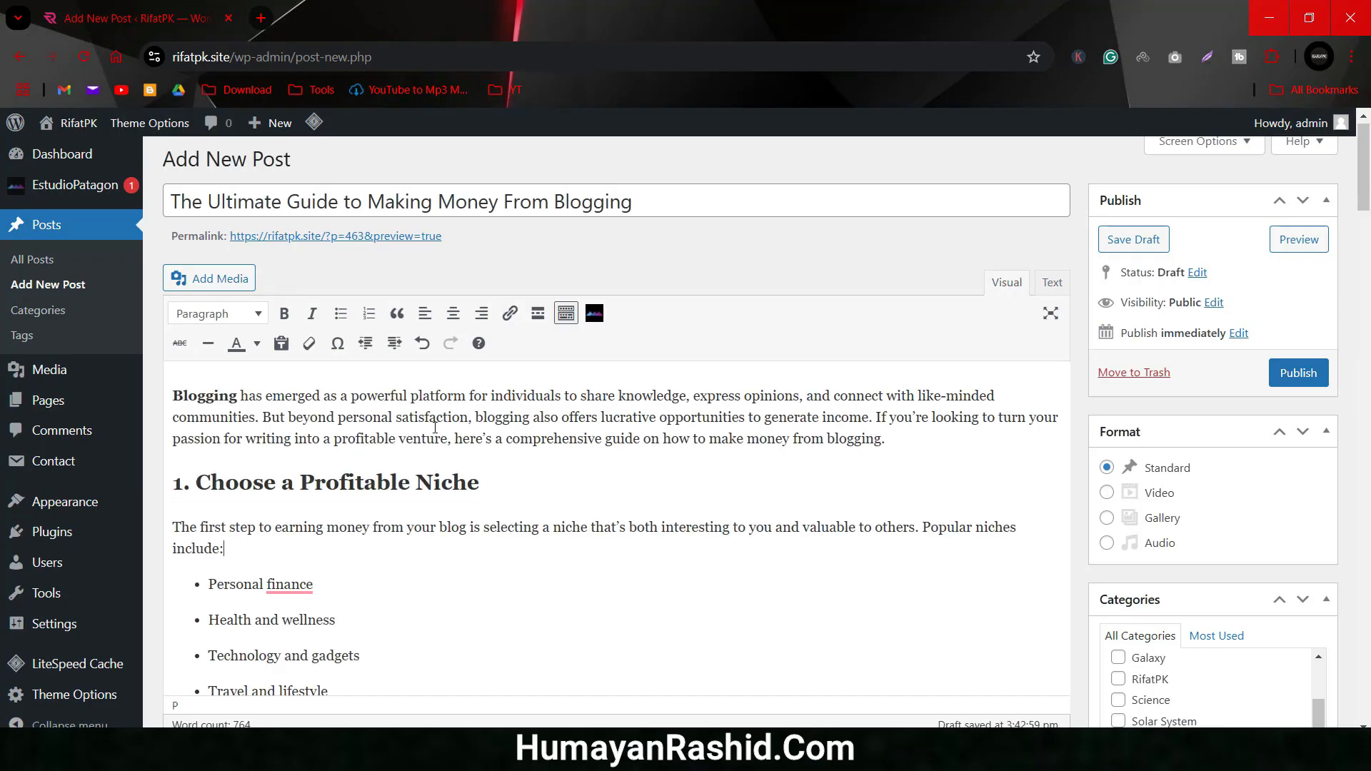
Step: Review the article body, the post's categories and tags, and the featured image setting
{"action": "scroll", "coordinate": [476, 474], "scroll_direction": "down", "scroll_amount": 20}
{"action": "scroll", "coordinate": [536, 441], "scroll_direction": "down", "scroll_amount": 10}
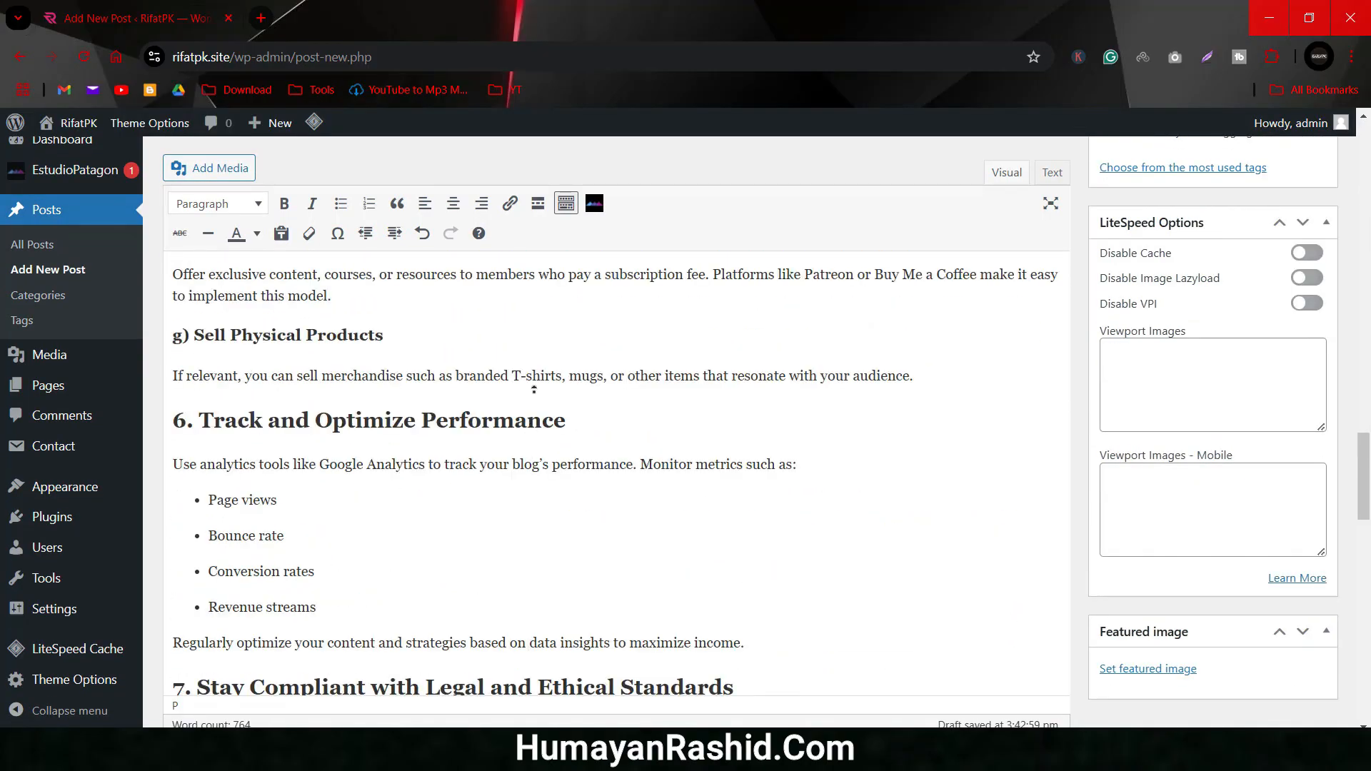
{"action": "scroll", "coordinate": [529, 420], "scroll_direction": "up", "scroll_amount": 20}
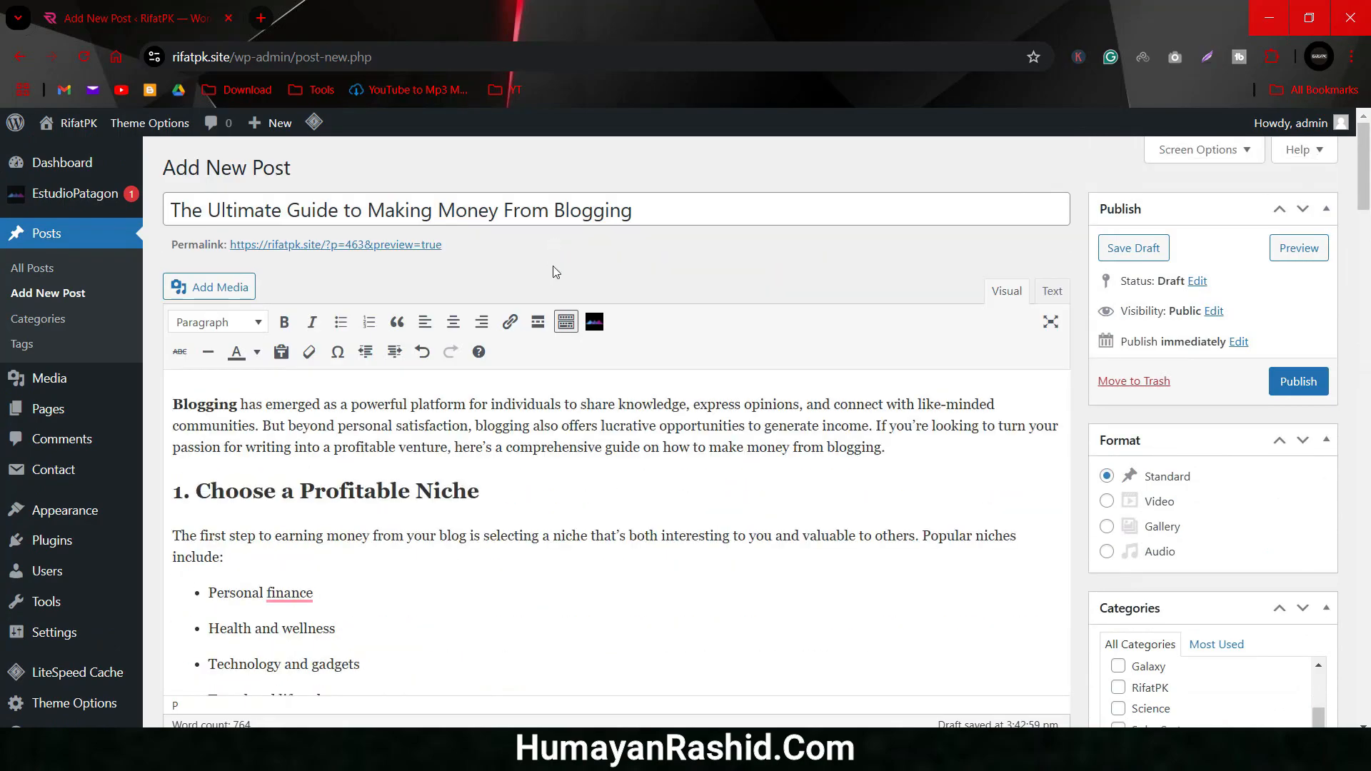
{"action": "scroll", "coordinate": [1143, 570], "scroll_direction": "down", "scroll_amount": 12}
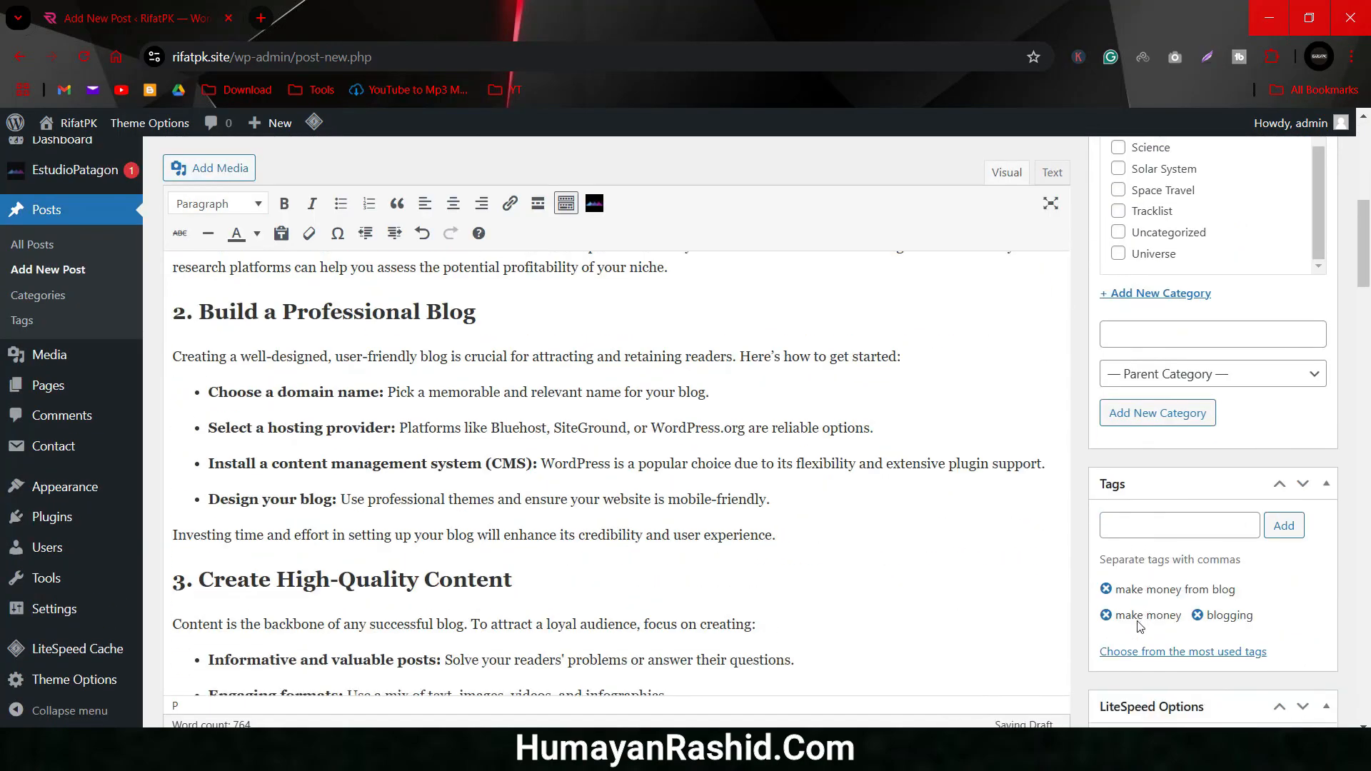
{"action": "scroll", "coordinate": [1137, 621], "scroll_direction": "up", "scroll_amount": 3}
{"action": "scroll", "coordinate": [1214, 643], "scroll_direction": "down", "scroll_amount": 12}
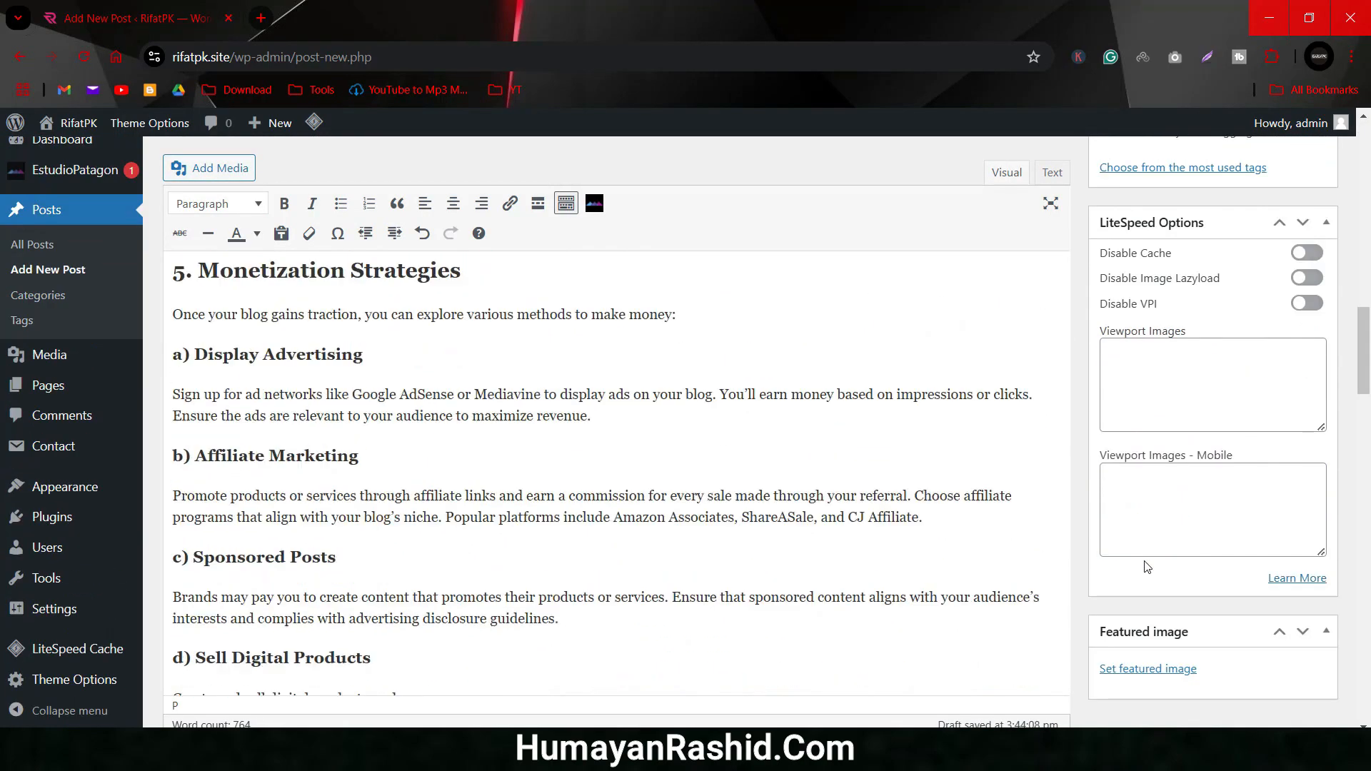
Step: Open Canva in a new browser tab and log in with the saved Google account, dismissing the Pro trial offer
{"action": "left_click", "coordinate": [261, 19]}
{"action": "type", "text": "canva"}
{"action": "key", "text": "Return"}
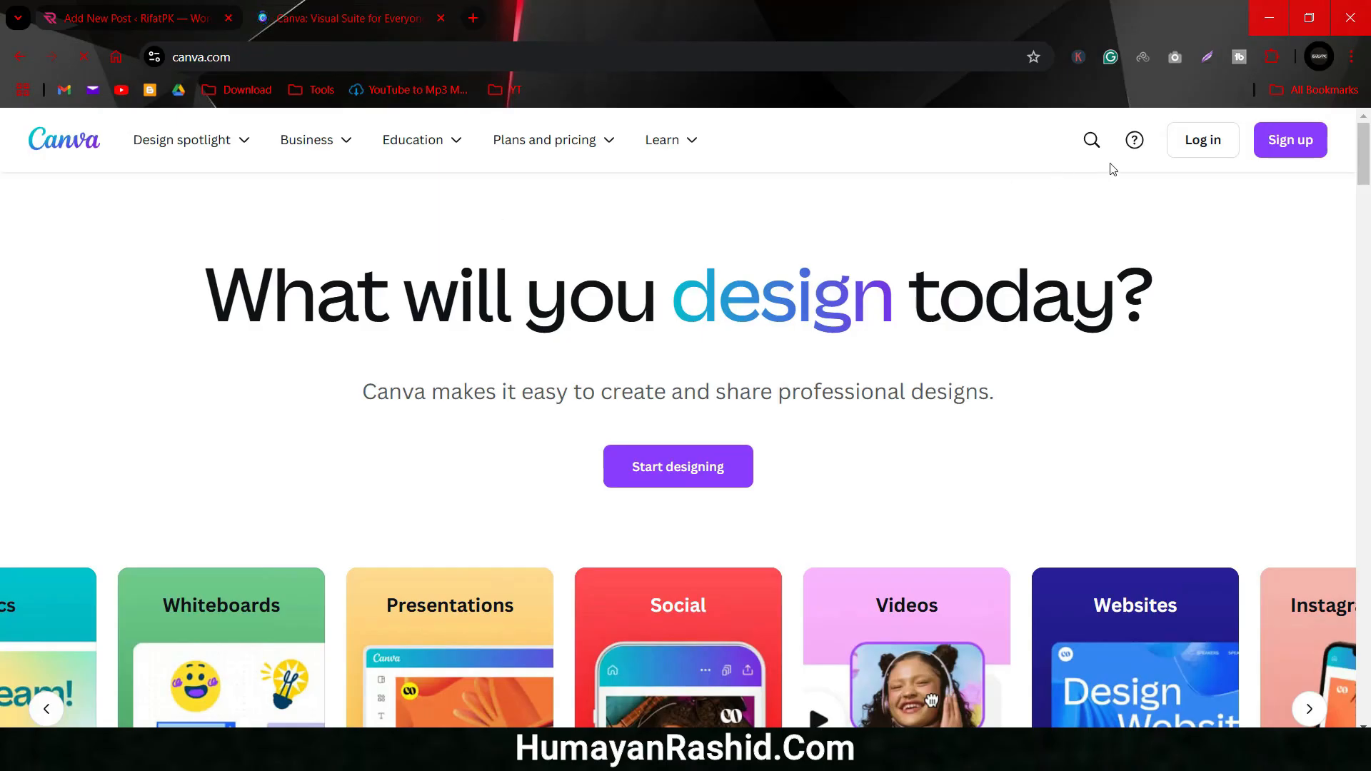
{"action": "left_click", "coordinate": [1199, 147]}
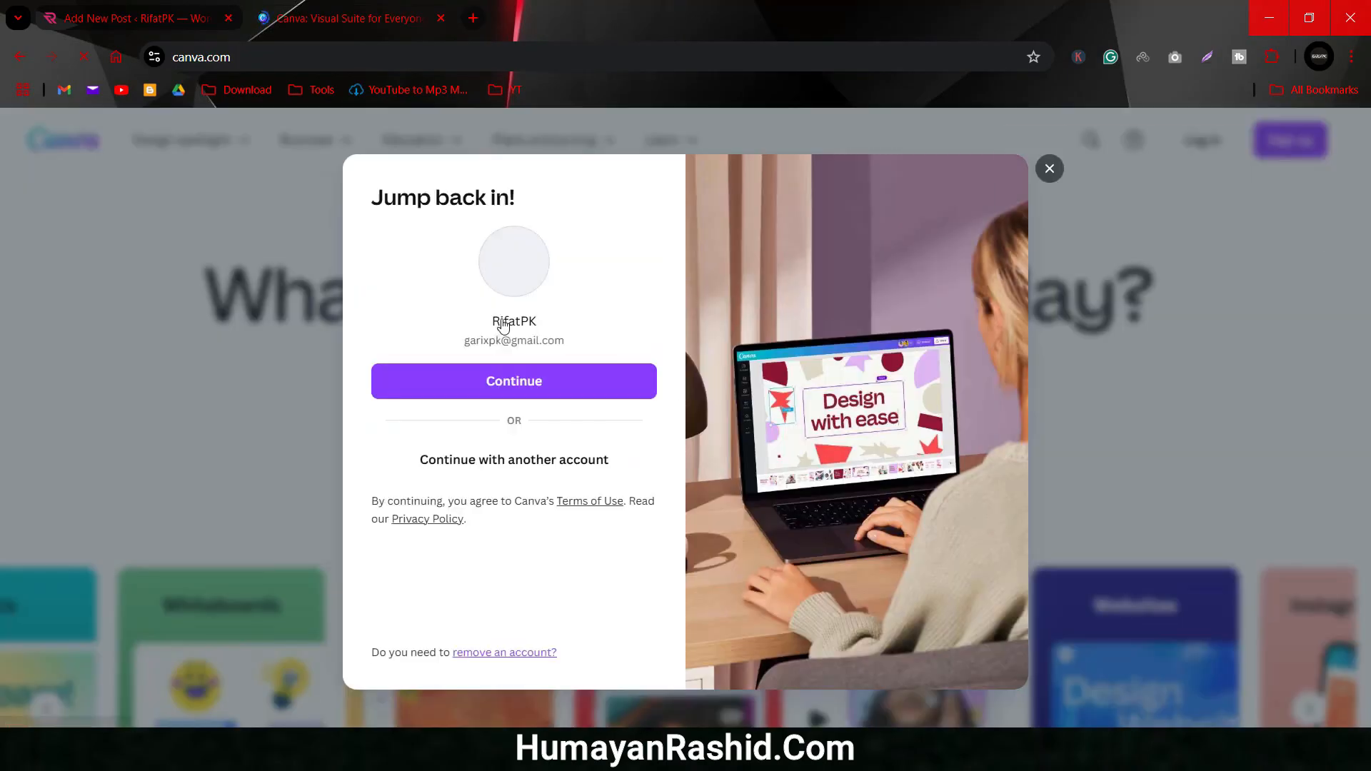
{"action": "left_click", "coordinate": [526, 367]}
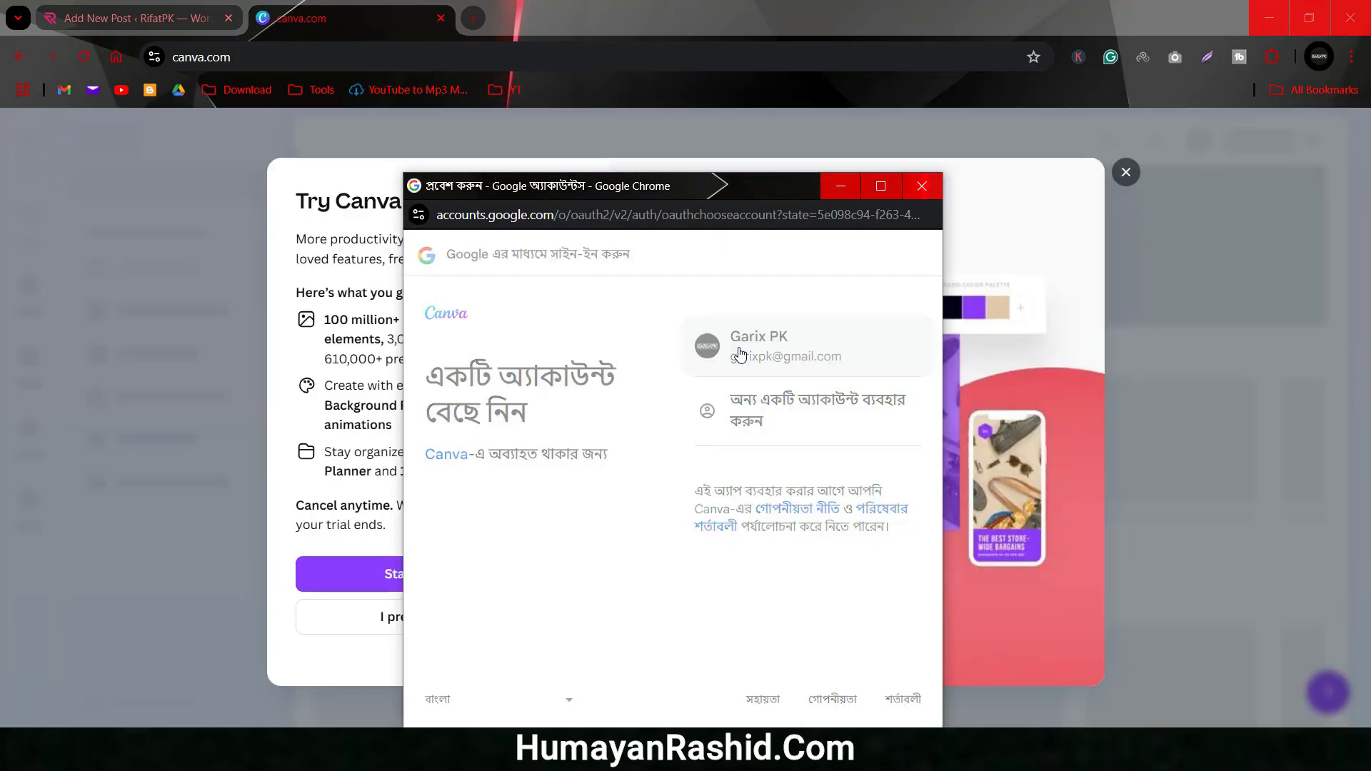
{"action": "left_click", "coordinate": [740, 353]}
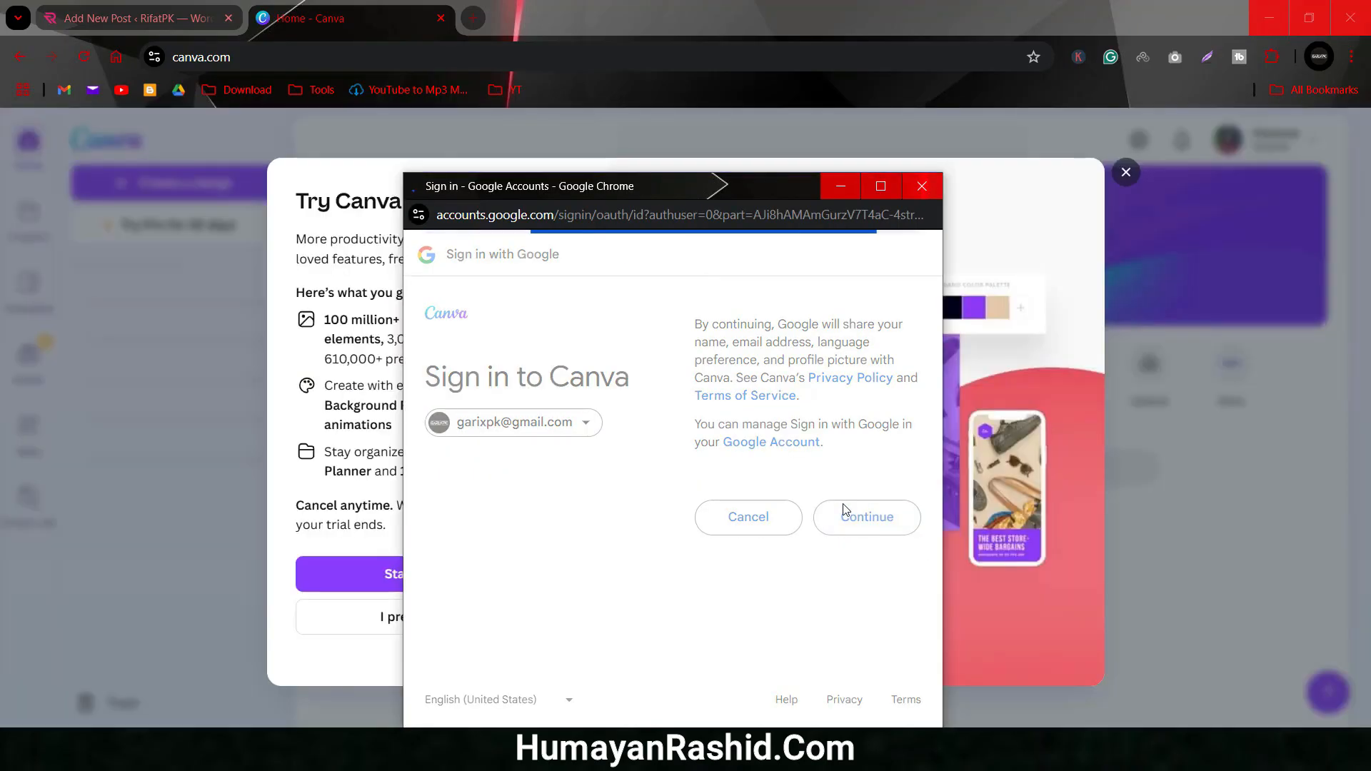
{"action": "left_click", "coordinate": [844, 510]}
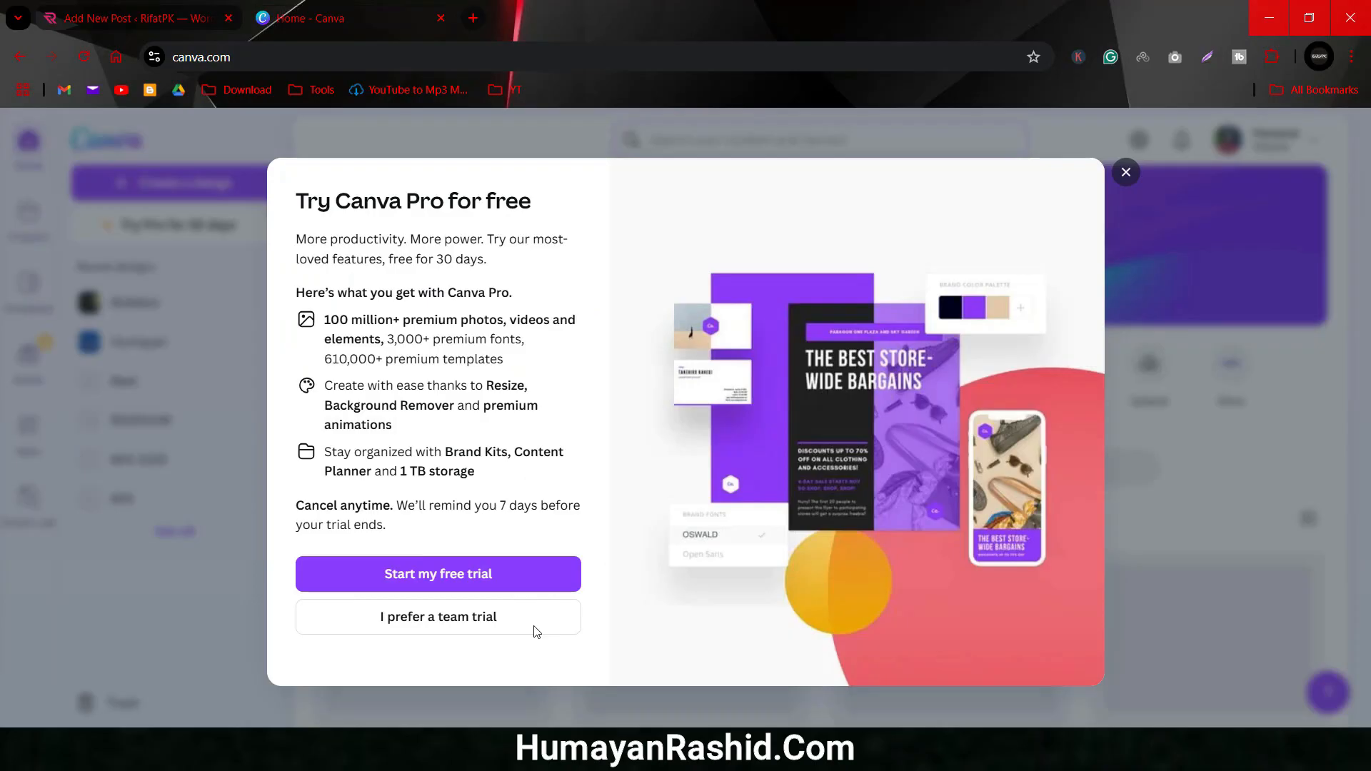
{"action": "left_click", "coordinate": [1125, 173]}
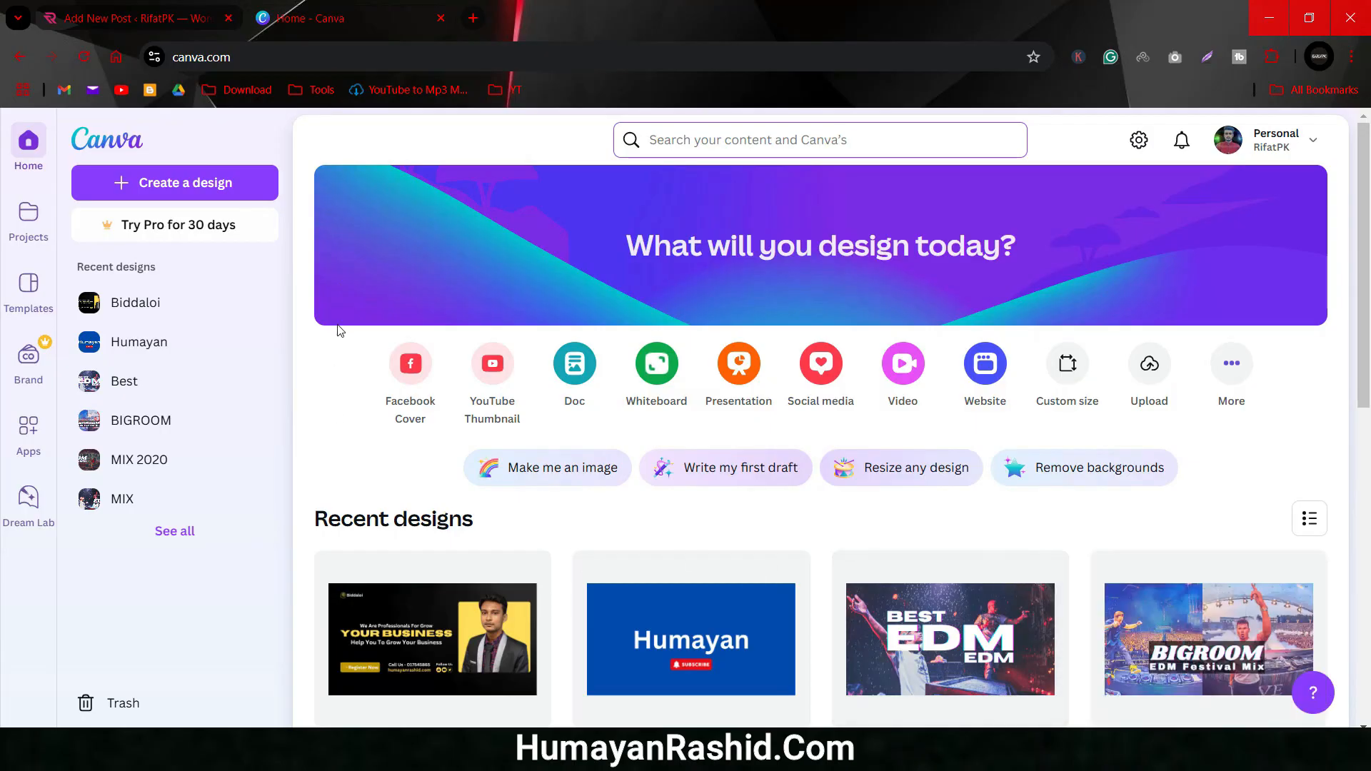
Step: Search the design types for "blog" and create a Blog Banner design of 2240 × 1260 px
{"action": "left_click", "coordinate": [212, 185]}
{"action": "key", "text": "Escape"}
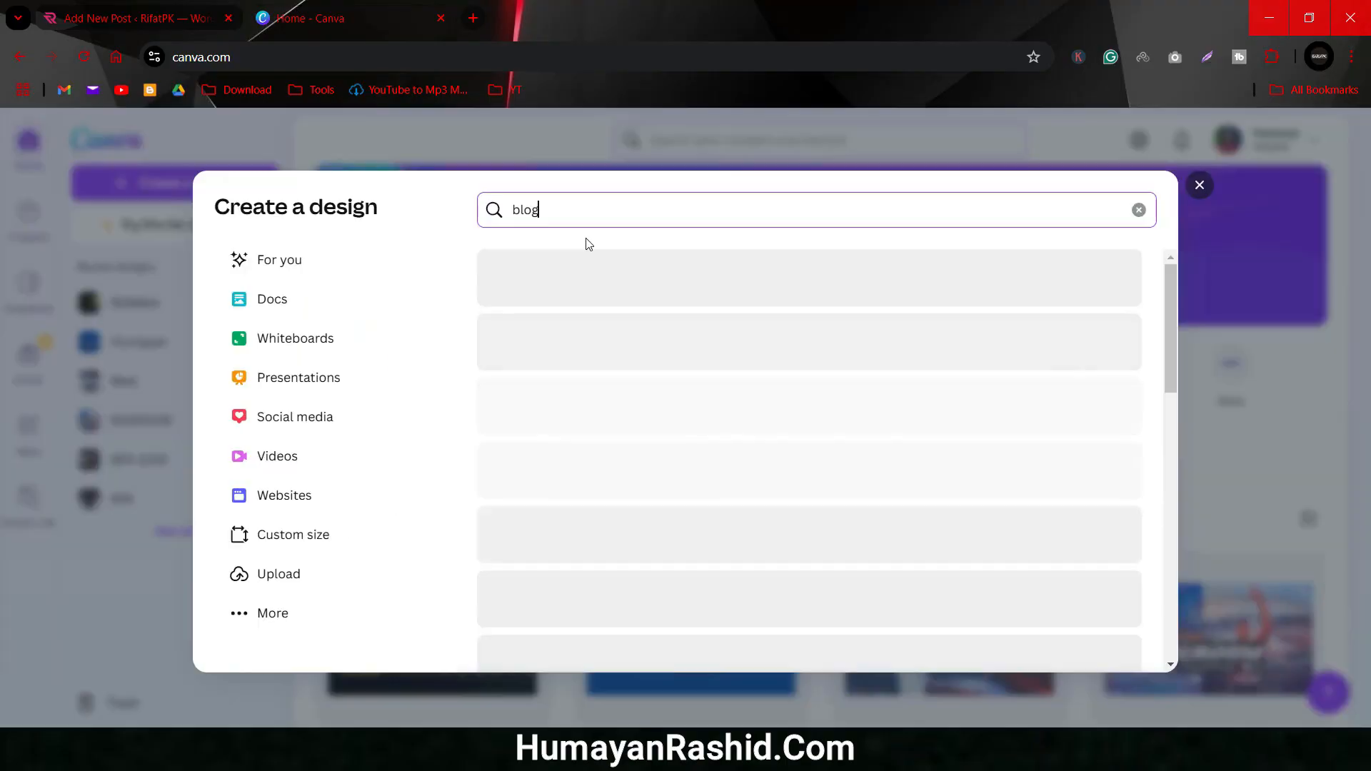
{"action": "type", "text": "g"}
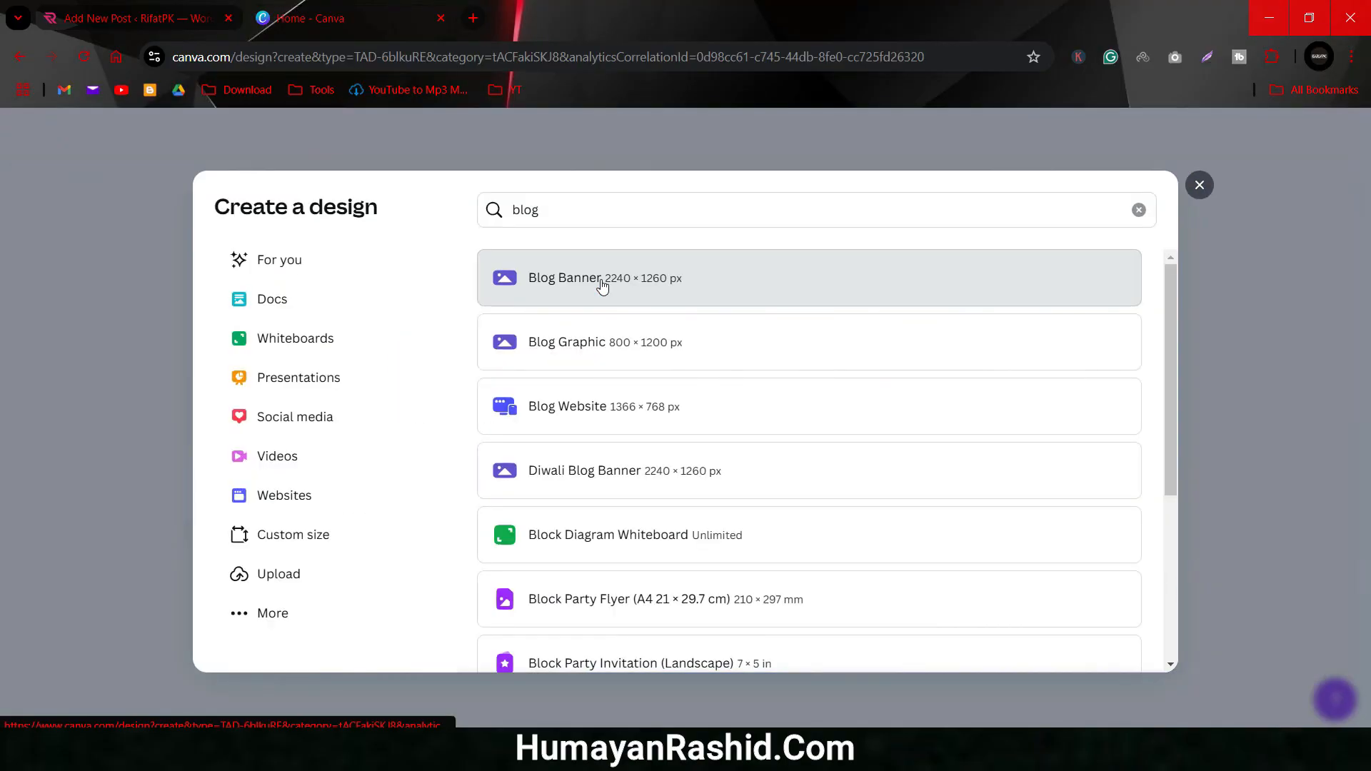
{"action": "left_click", "coordinate": [601, 285]}
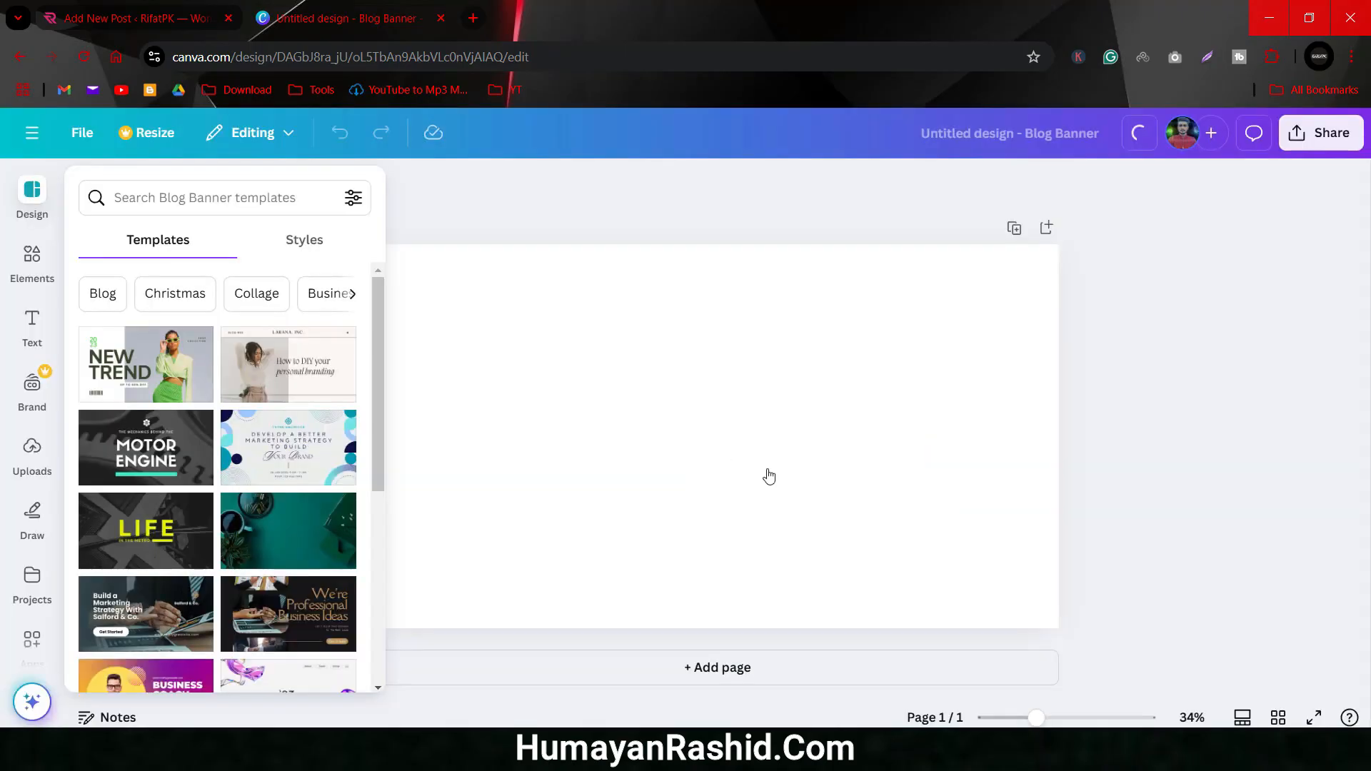
Step: Search the Blog Banner templates for "make money" and try the Blue And White Minimal Finance Blog Banner
{"action": "left_click", "coordinate": [233, 198]}
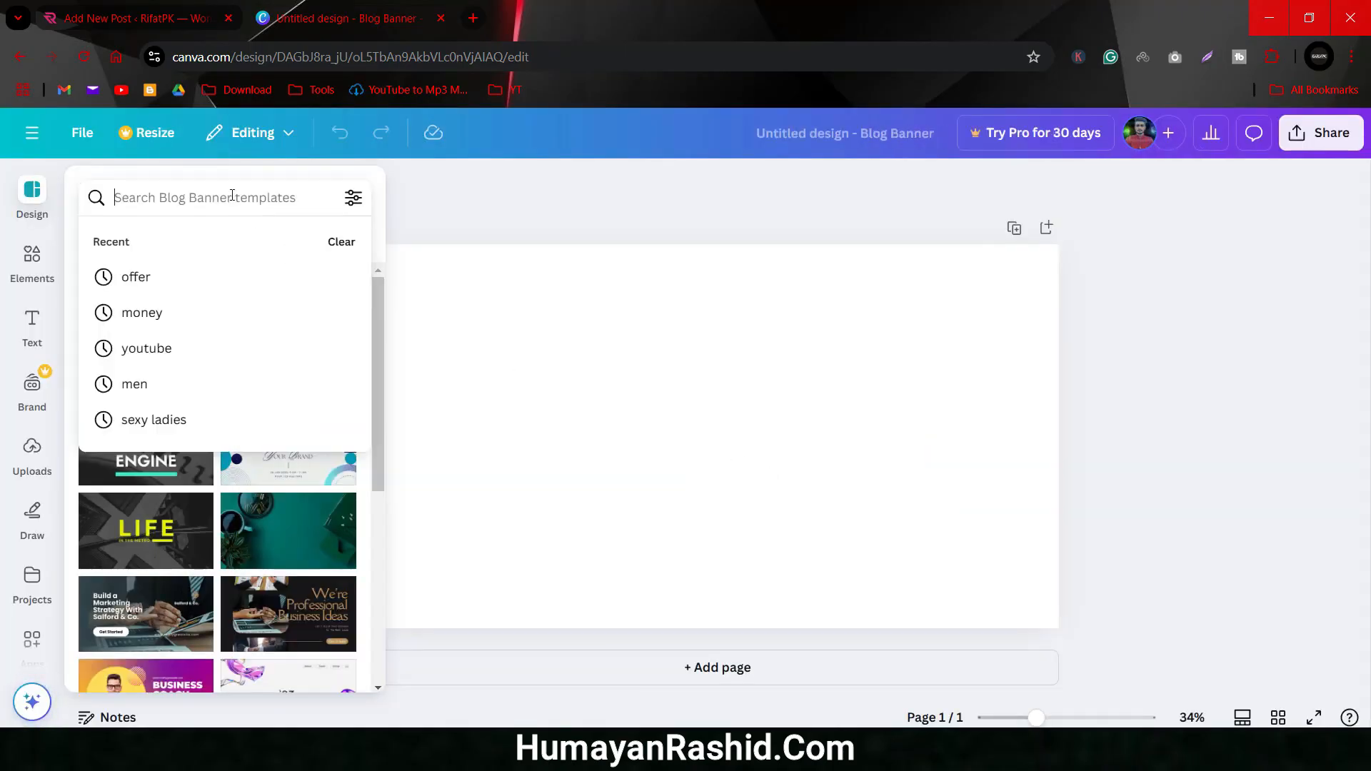
{"action": "type", "text": "make money"}
{"action": "key", "text": "Return"}
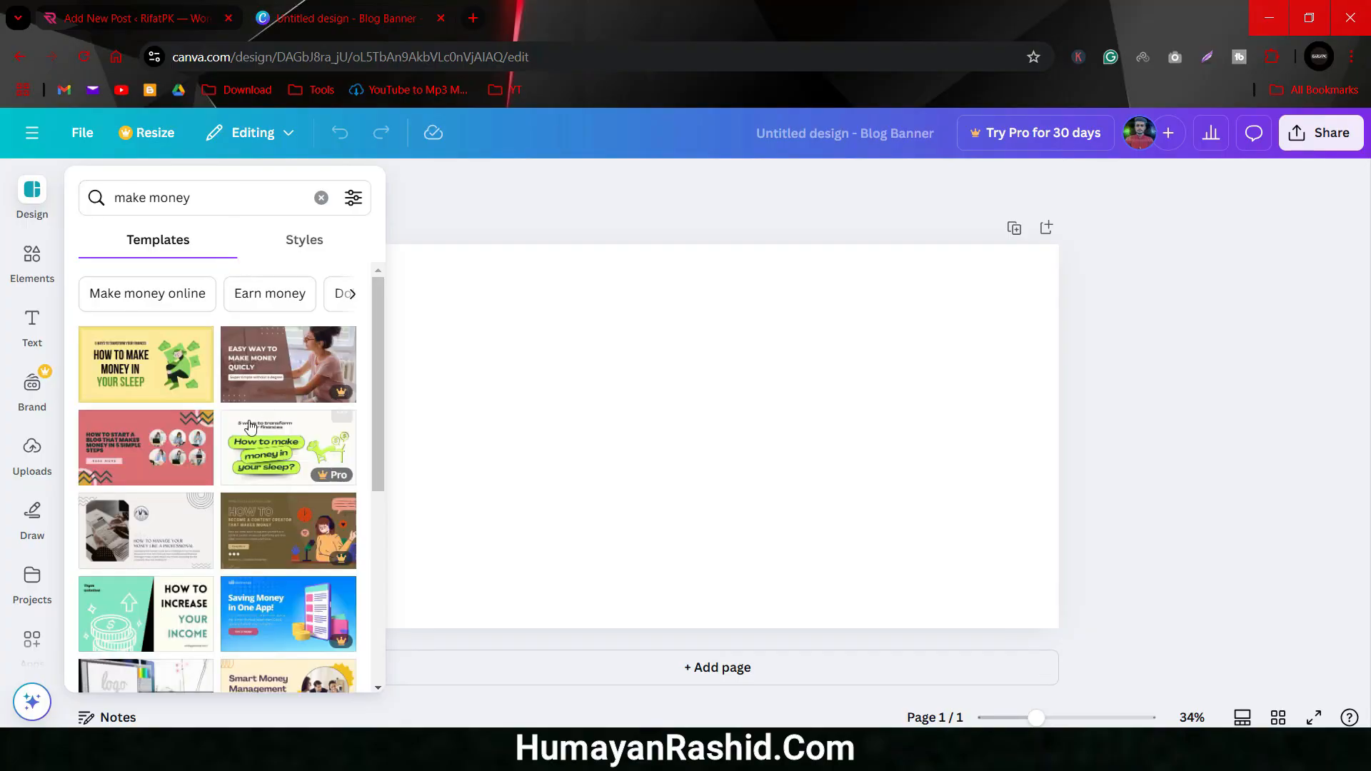
{"action": "scroll", "coordinate": [255, 502], "scroll_direction": "down", "scroll_amount": 10}
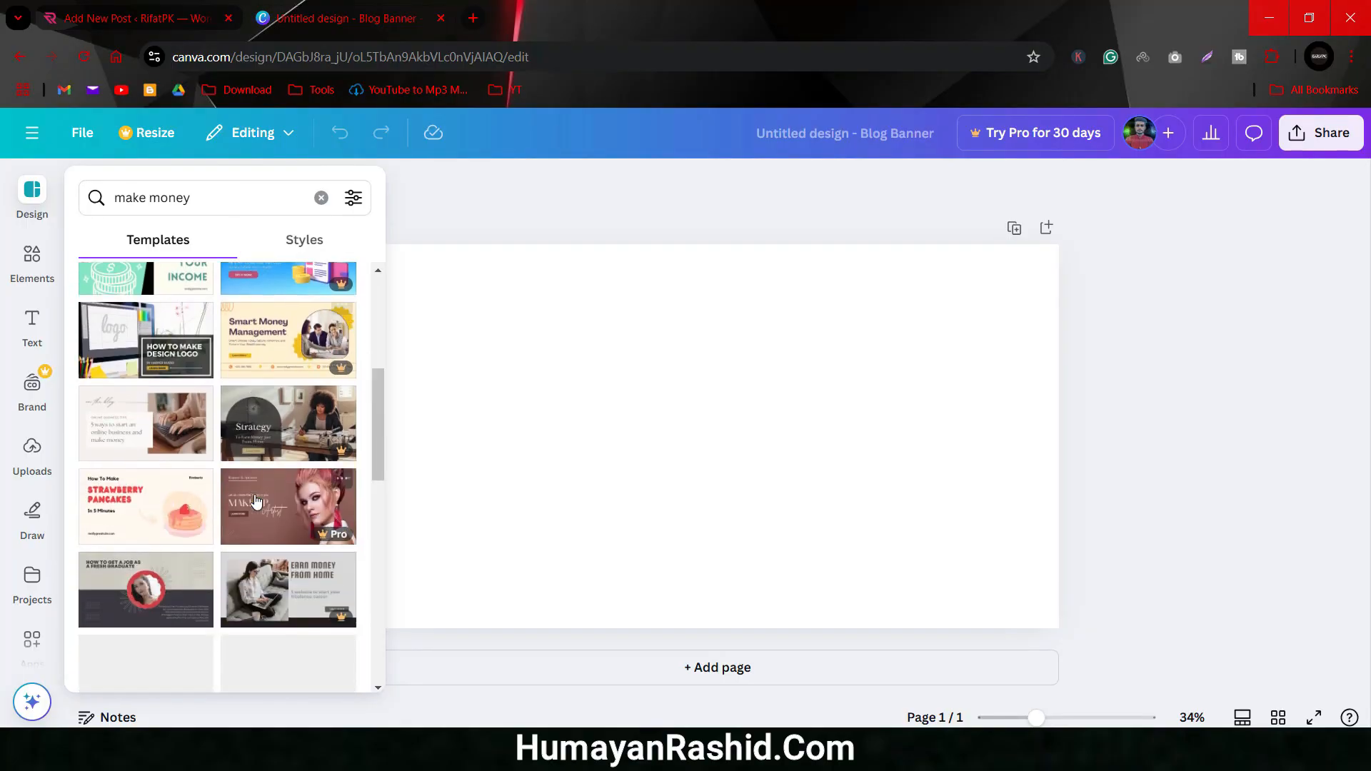
{"action": "scroll", "coordinate": [255, 502], "scroll_direction": "down", "scroll_amount": 5}
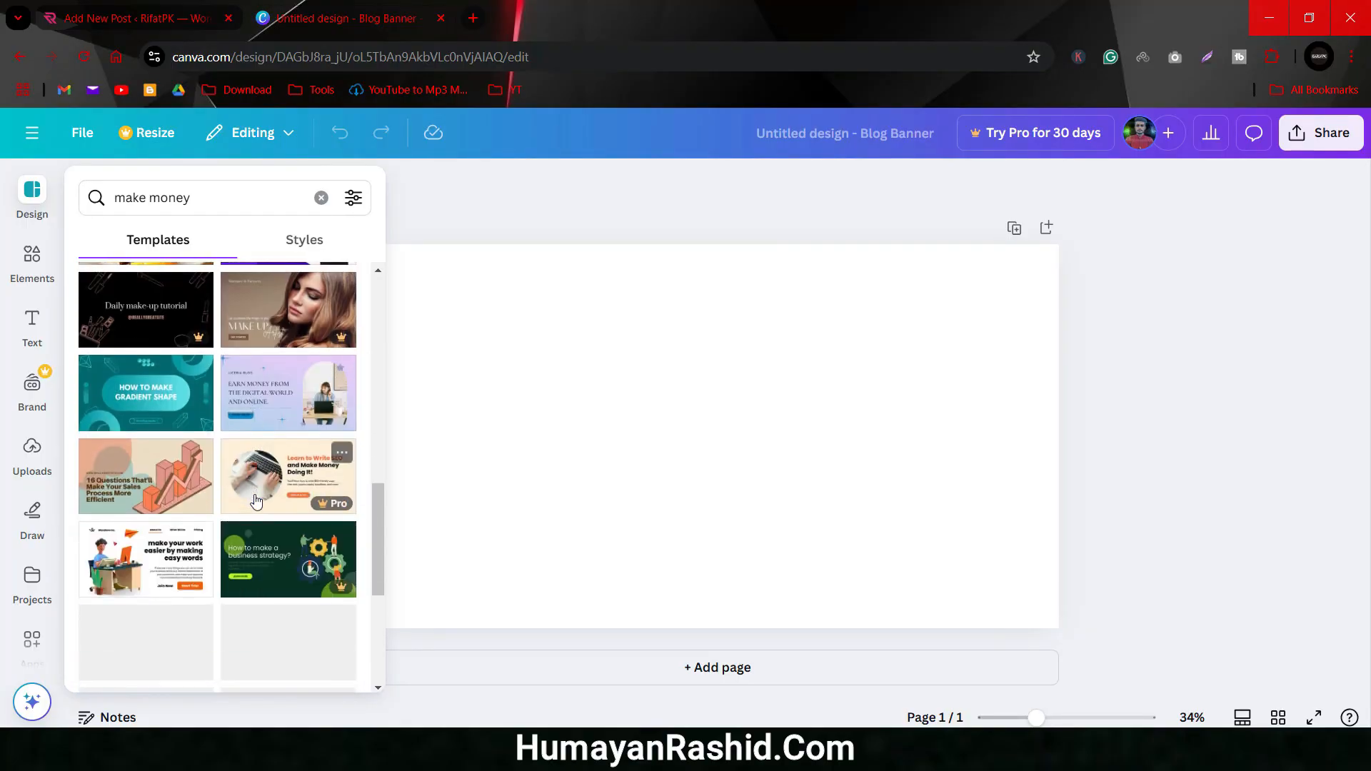
{"action": "left_click", "coordinate": [157, 402]}
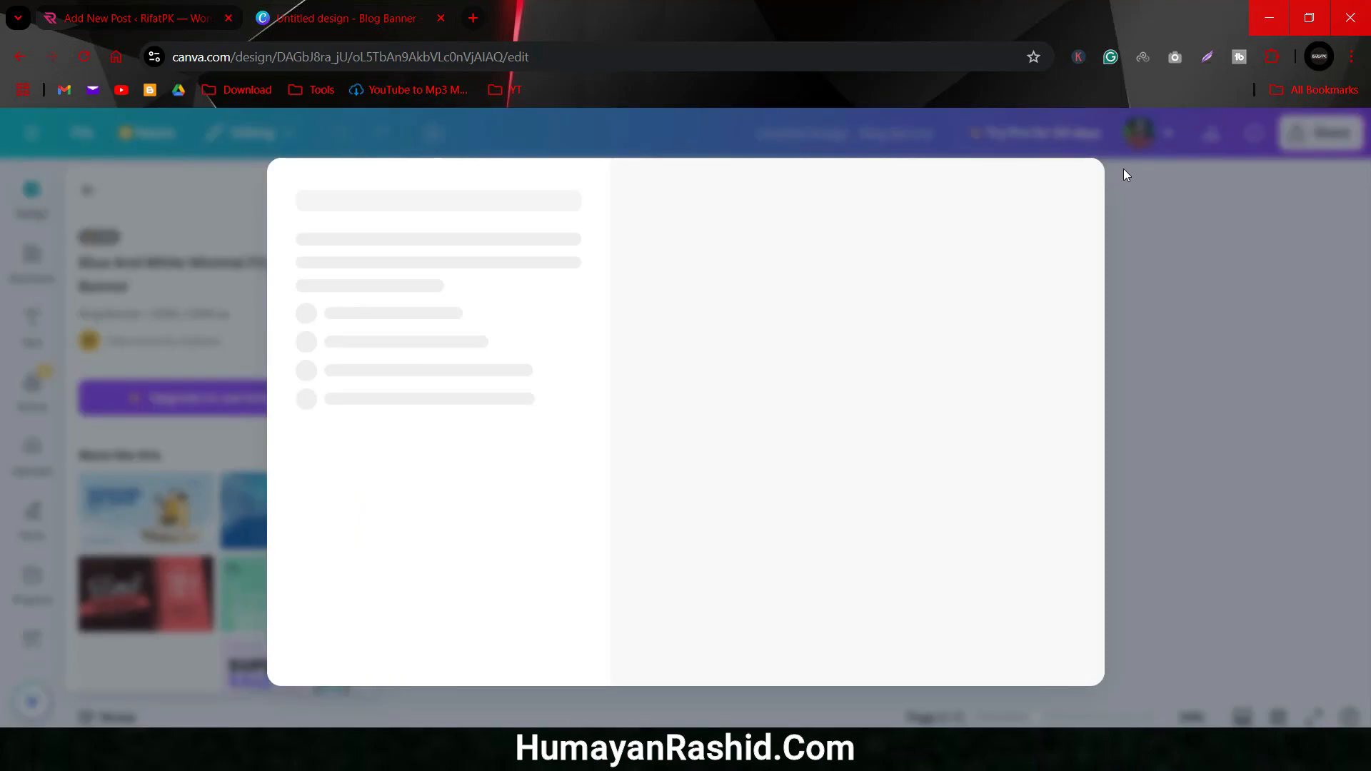
{"action": "left_click", "coordinate": [1124, 170]}
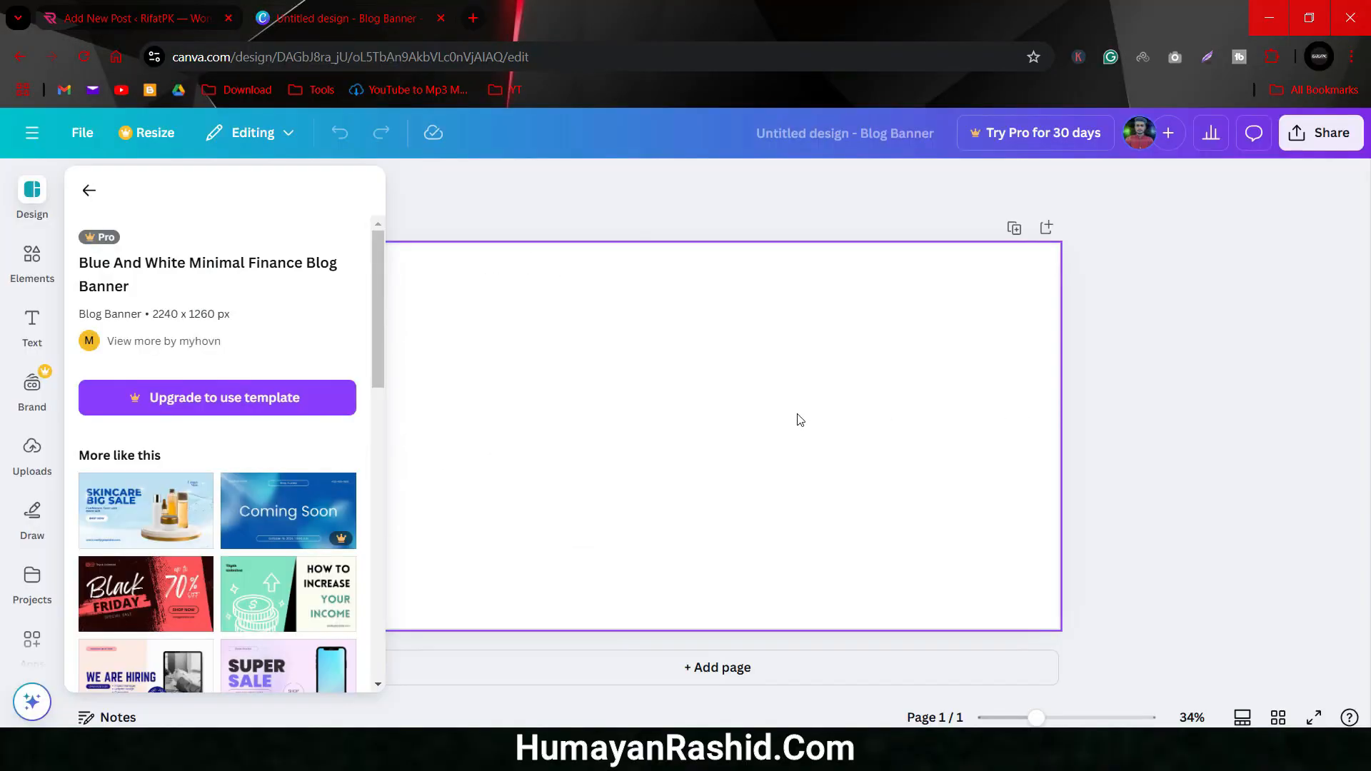
{"action": "left_click", "coordinate": [1275, 469]}
Step: Set the blank banner page's background to solid dark blue
{"action": "left_click", "coordinate": [831, 431]}
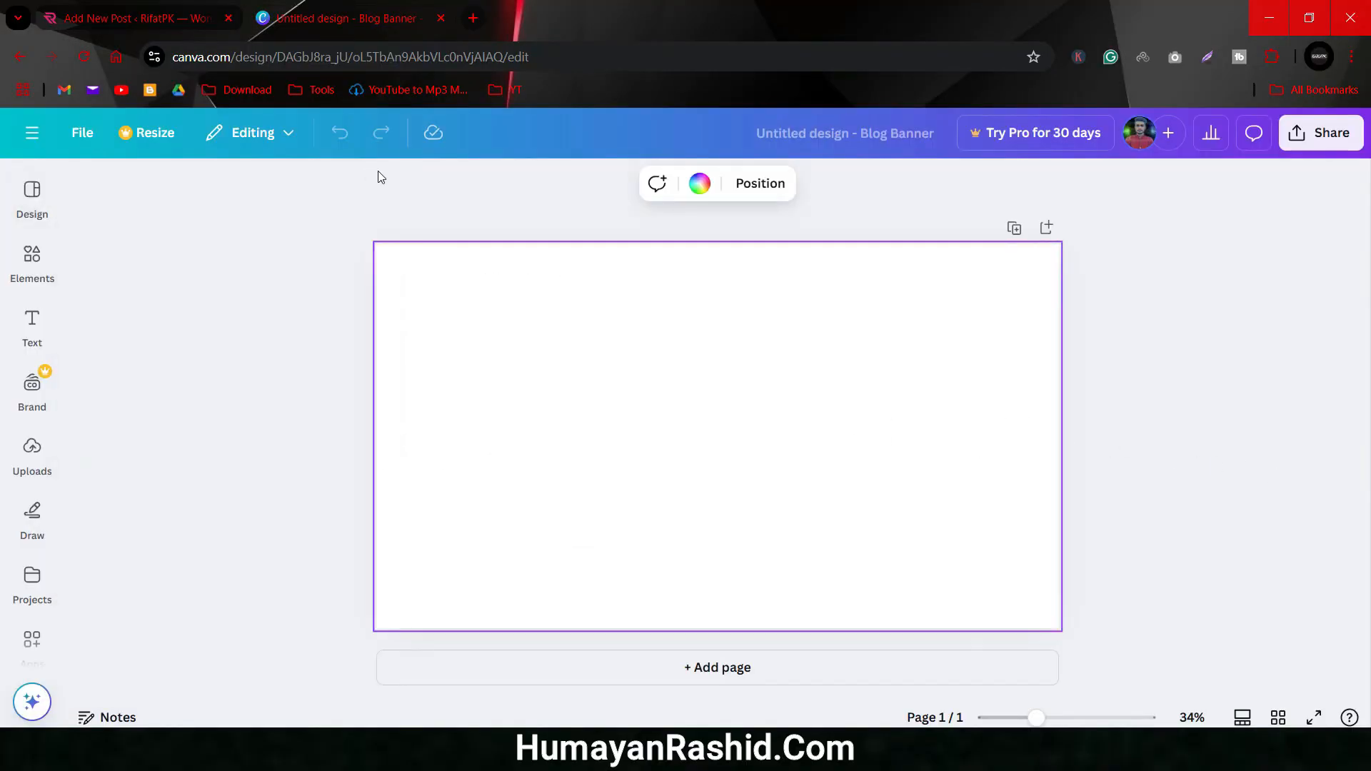
{"action": "left_click", "coordinate": [700, 184]}
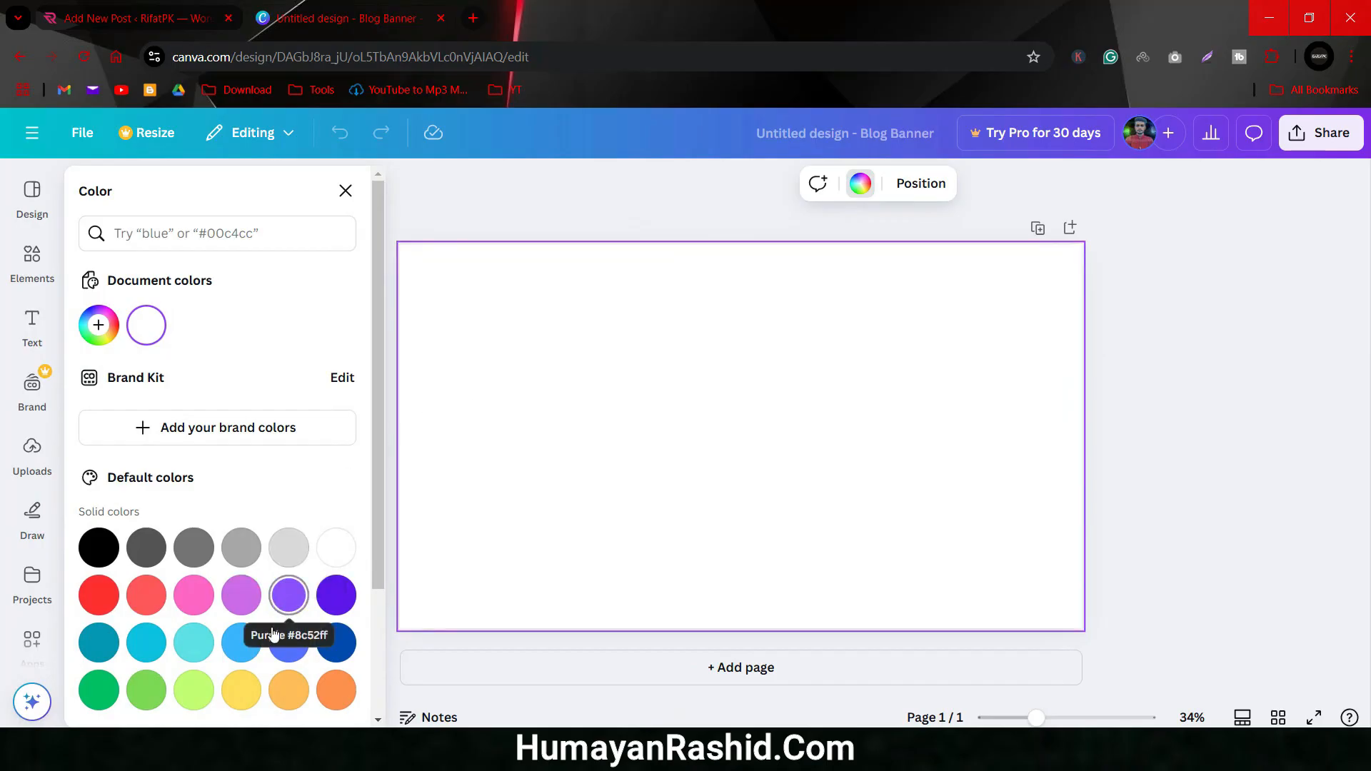
{"action": "left_click", "coordinate": [242, 643]}
{"action": "left_click", "coordinate": [286, 645]}
{"action": "left_click", "coordinate": [336, 642]}
{"action": "left_click", "coordinate": [1180, 485]}
Step: Add a thin straight line right of the banner's centre, slanting at about -75° from the top edge to the bottom edge, about 1,307 long
{"action": "left_click", "coordinate": [28, 261]}
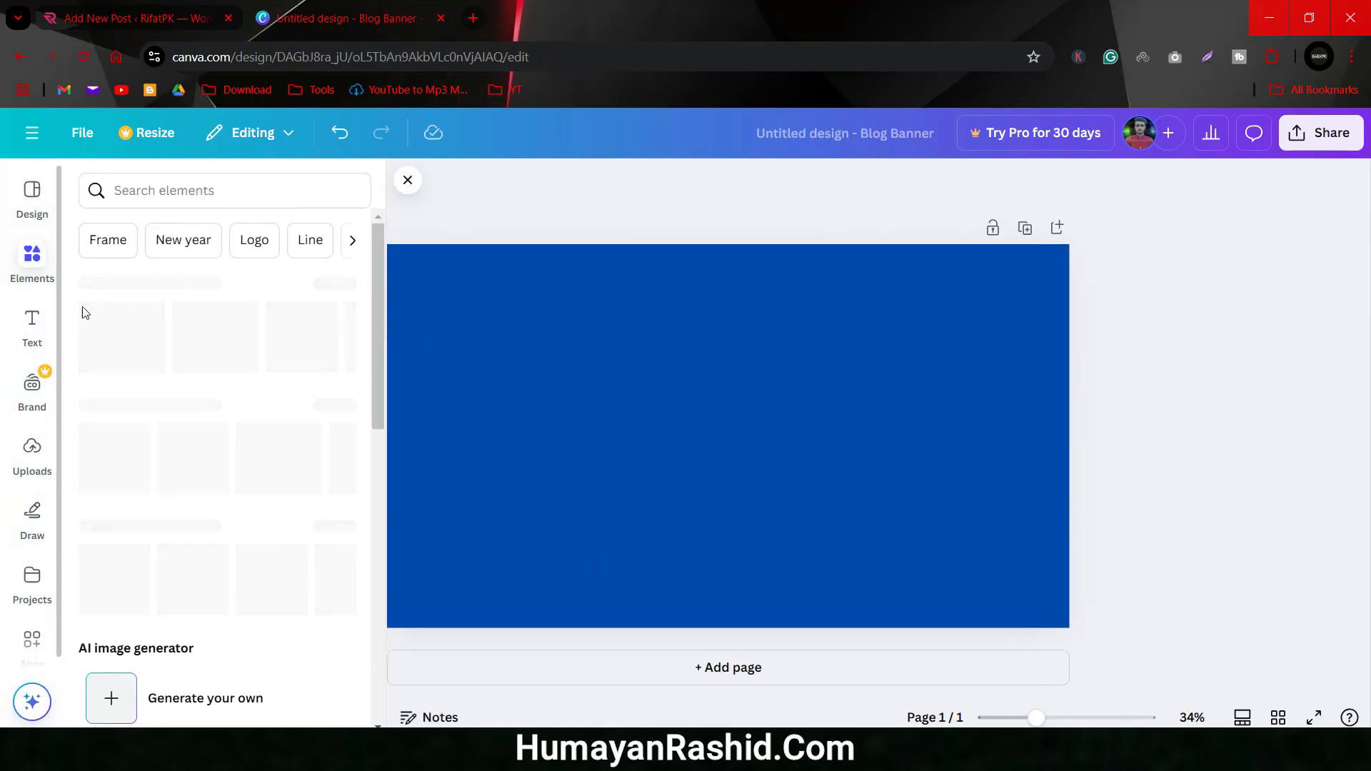
{"action": "left_click", "coordinate": [229, 448]}
{"action": "left_click", "coordinate": [847, 512]}
{"action": "left_click", "coordinate": [751, 438]}
{"action": "mouse_move", "coordinate": [753, 479]}
{"action": "left_mouse_down"}
{"action": "mouse_move", "coordinate": [780, 465]}
{"action": "mouse_move", "coordinate": [758, 479]}
{"action": "left_mouse_up"}
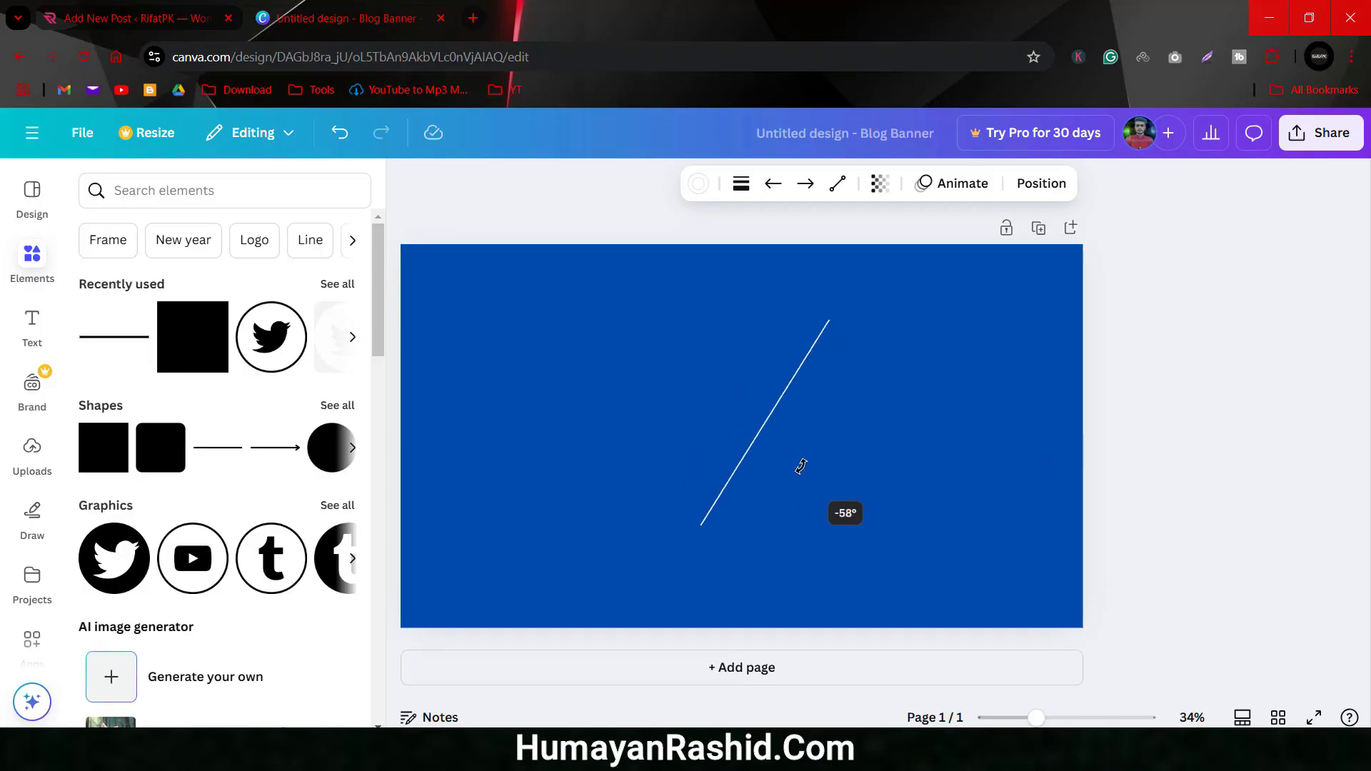
{"action": "left_click_drag", "start_coordinate": [762, 457], "coordinate": [719, 630]}
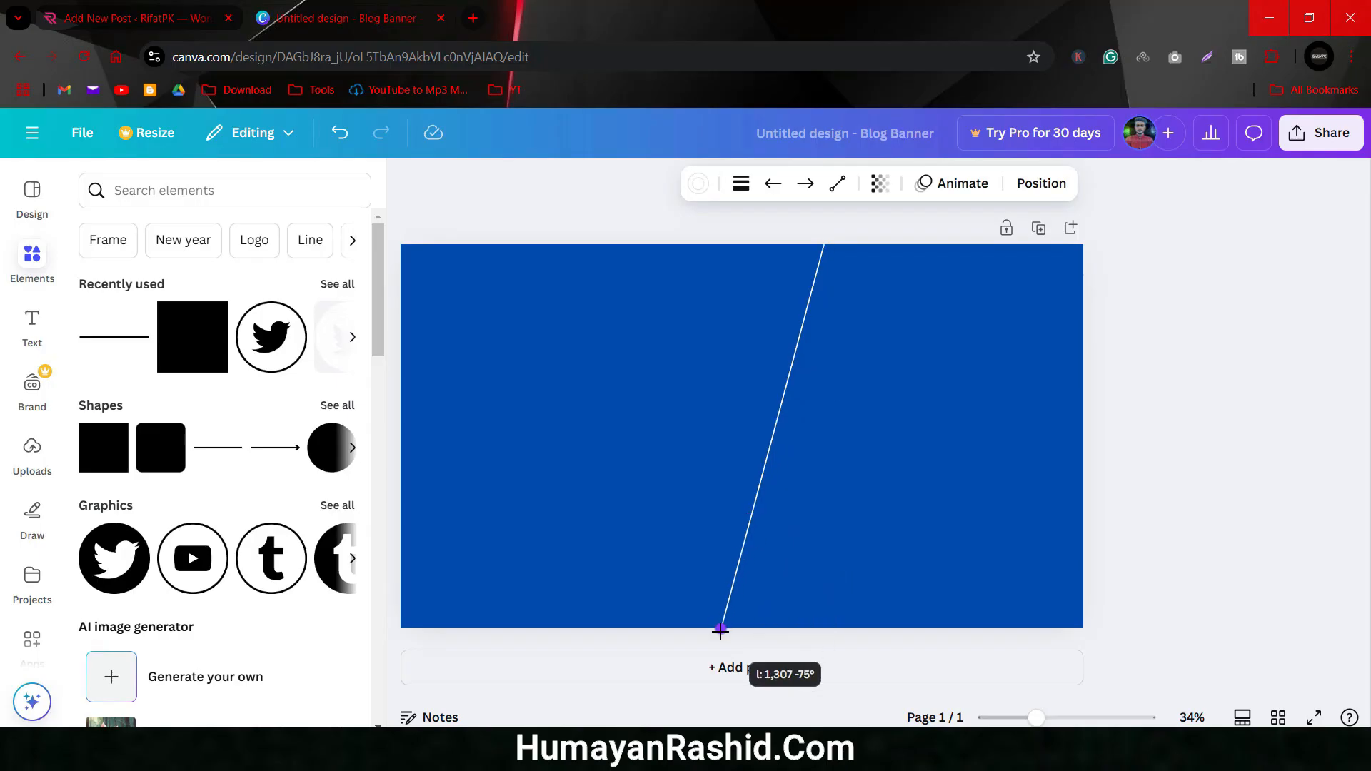
{"action": "left_click", "coordinate": [1157, 545]}
Step: Search the elements for "blog" and narrow the results to graphics
{"action": "left_click", "coordinate": [162, 190]}
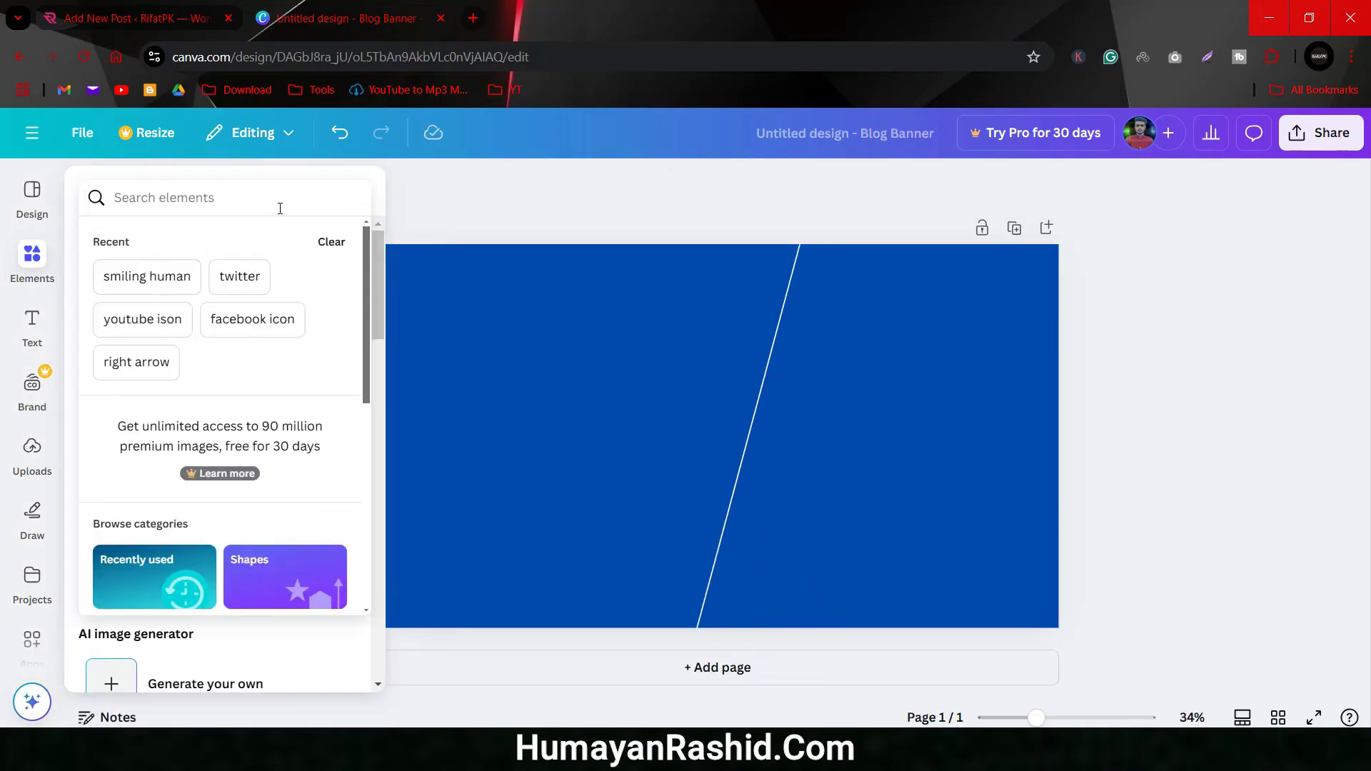
{"action": "type", "text": "money"}
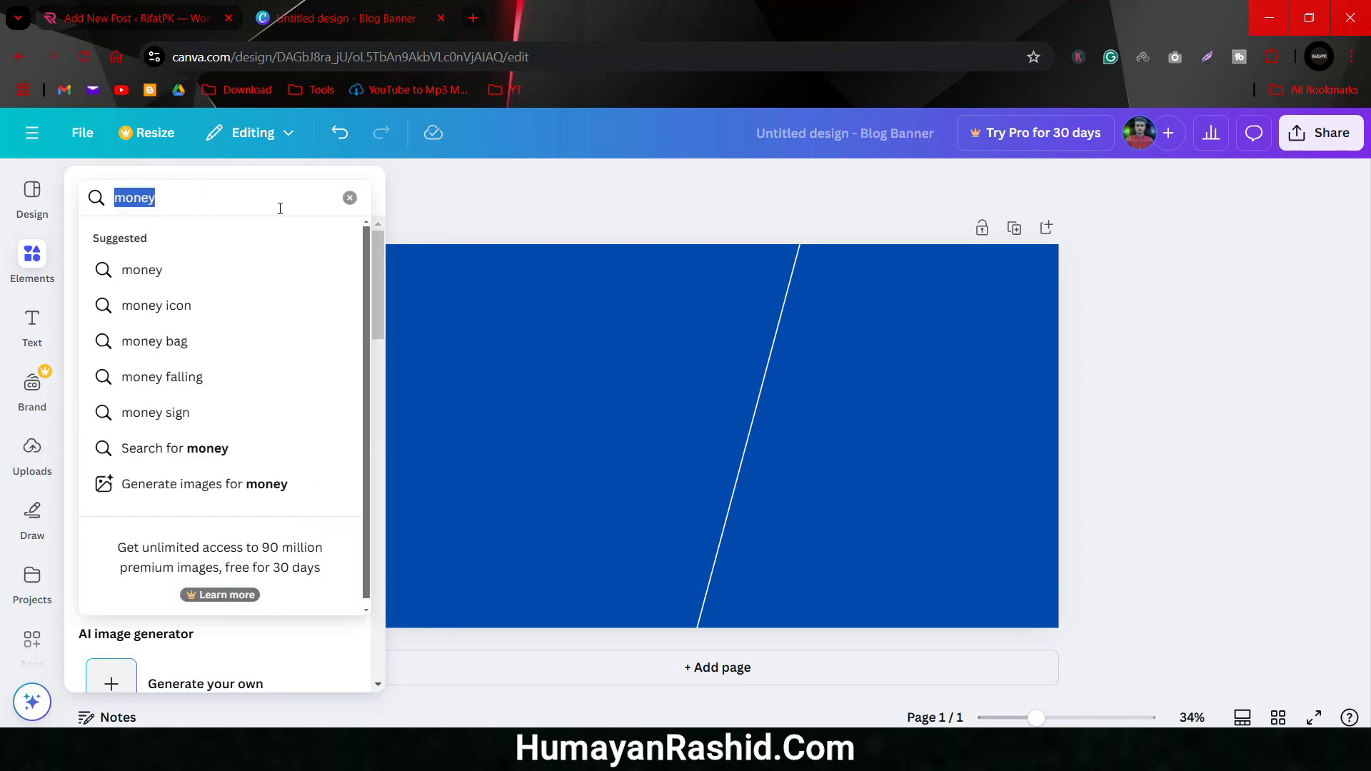
{"action": "type", "text": "blog"}
{"action": "key", "text": "Return"}
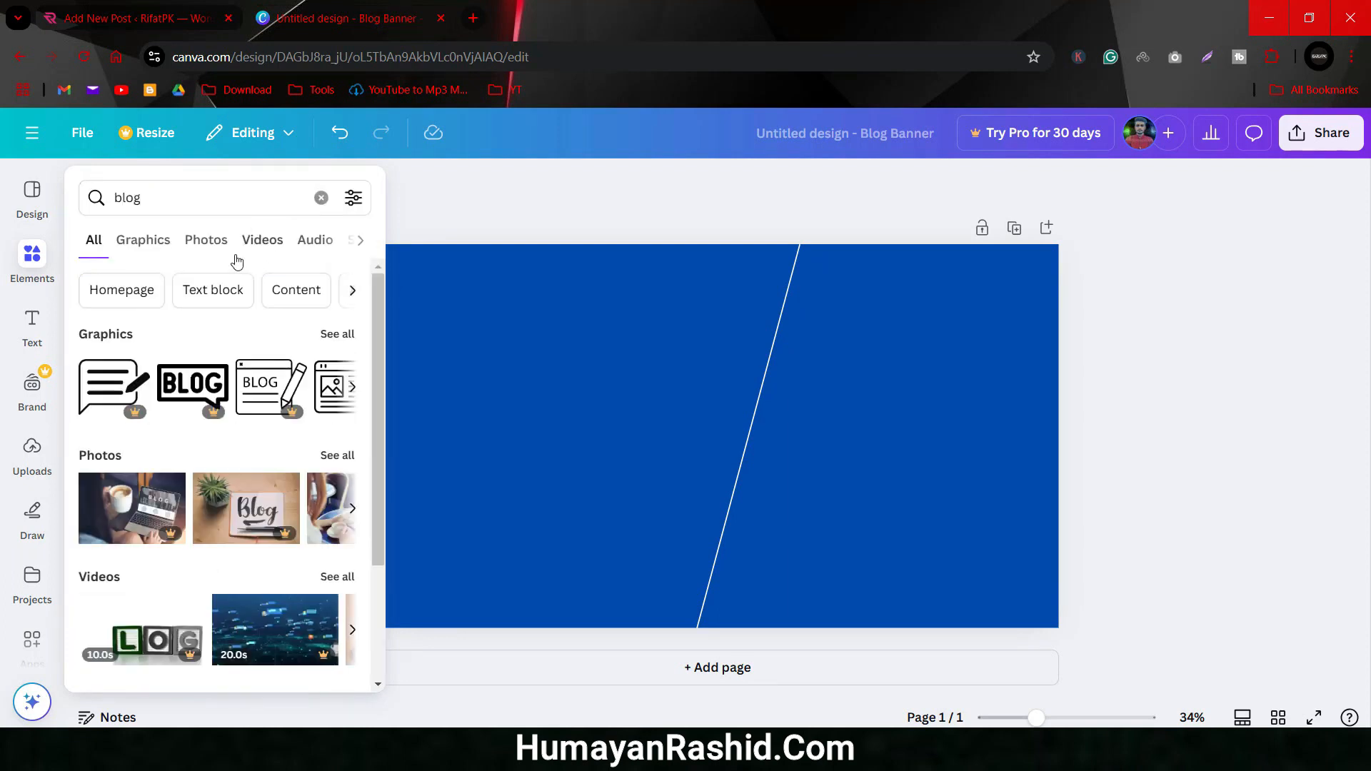
{"action": "left_click", "coordinate": [152, 242]}
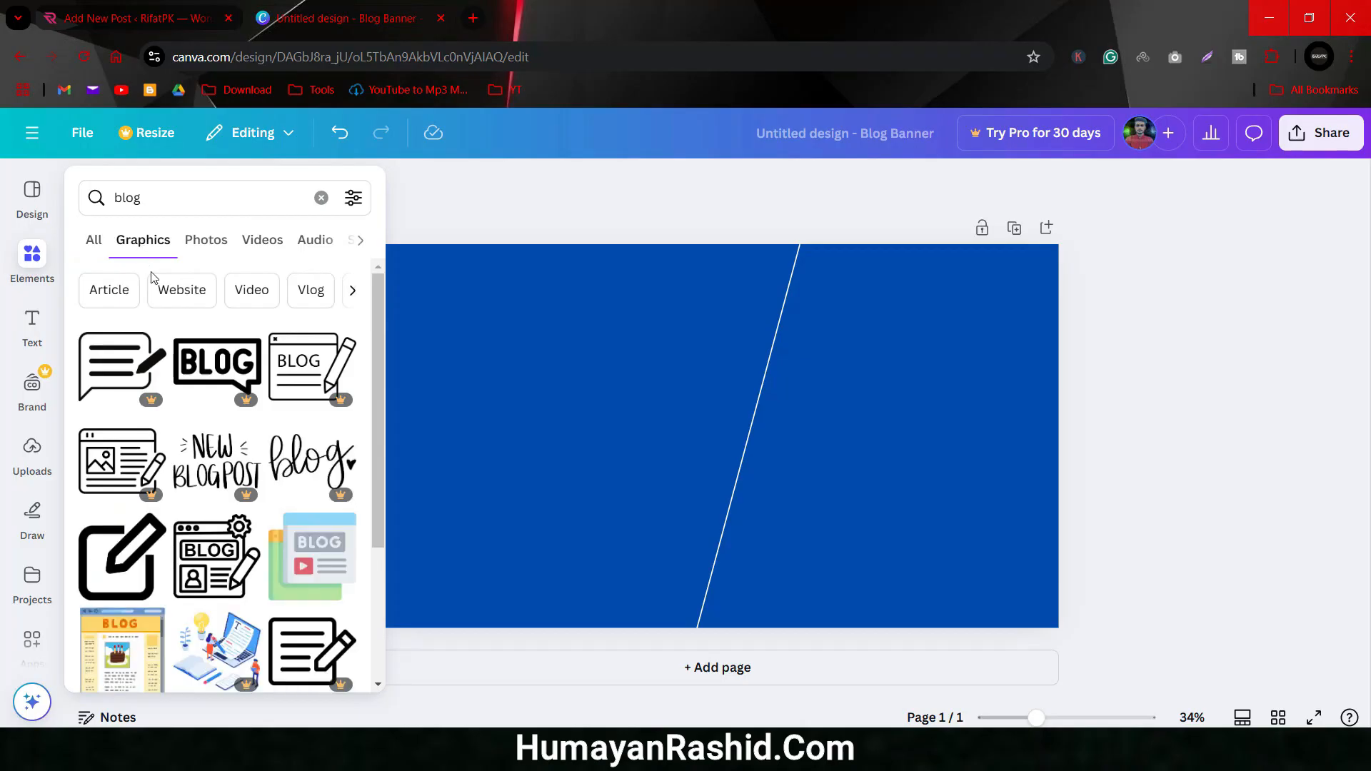
{"action": "scroll", "coordinate": [204, 488], "scroll_direction": "down", "scroll_amount": 2}
Step: Add the outlined BLOG page icon with gear and pencil, enlarge it to the right of the slanted line, and recolour it white
{"action": "left_click", "coordinate": [216, 468]}
{"action": "left_click_drag", "start_coordinate": [726, 433], "coordinate": [891, 435]}
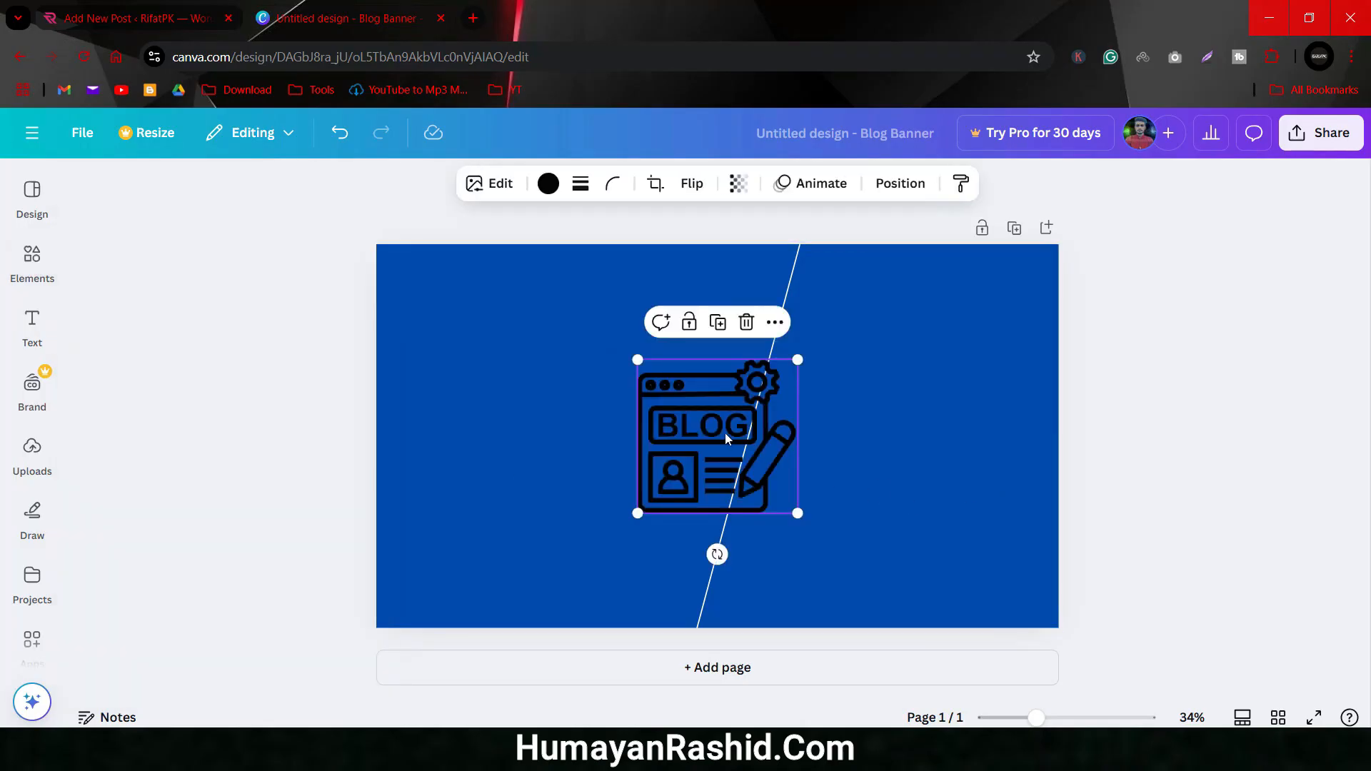
{"action": "left_click_drag", "start_coordinate": [962, 517], "coordinate": [935, 504]}
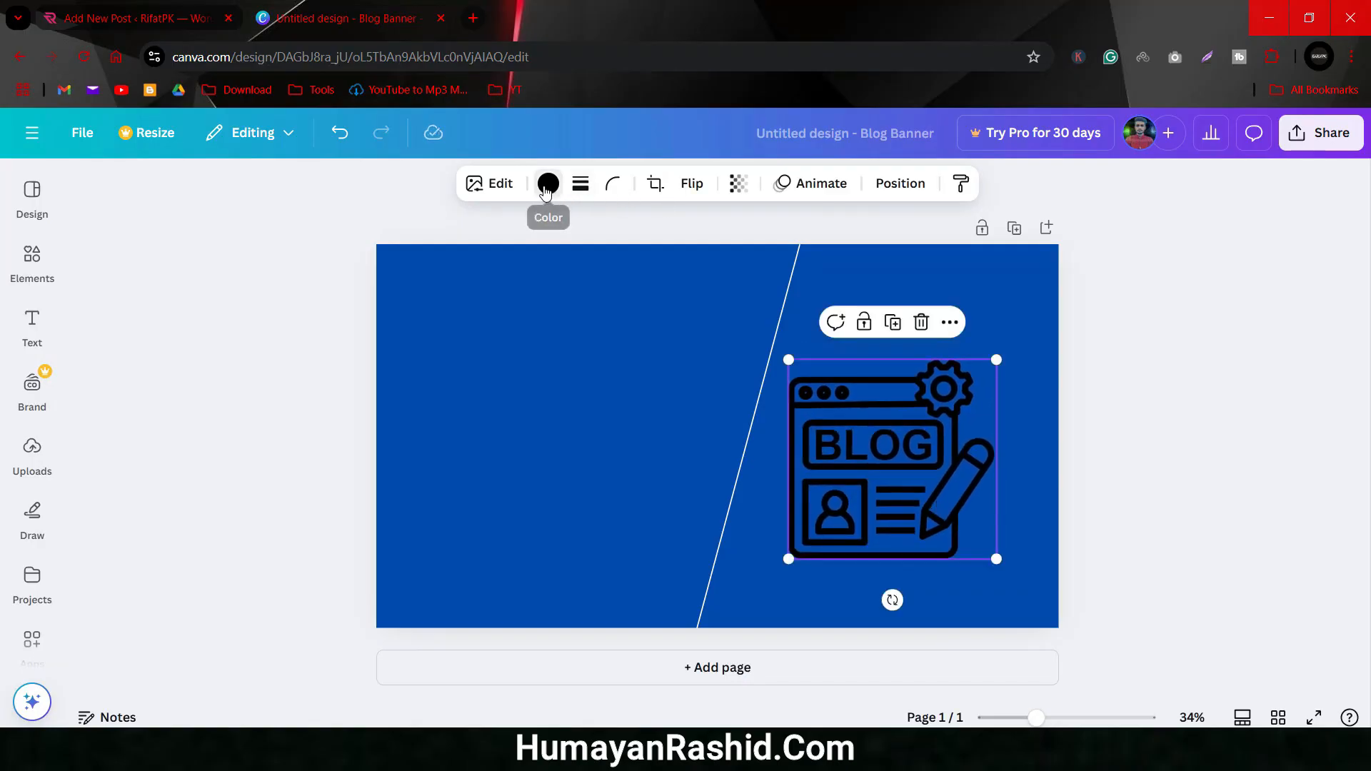
{"action": "left_click", "coordinate": [548, 186]}
{"action": "left_click", "coordinate": [239, 327]}
{"action": "left_click", "coordinate": [1167, 448]}
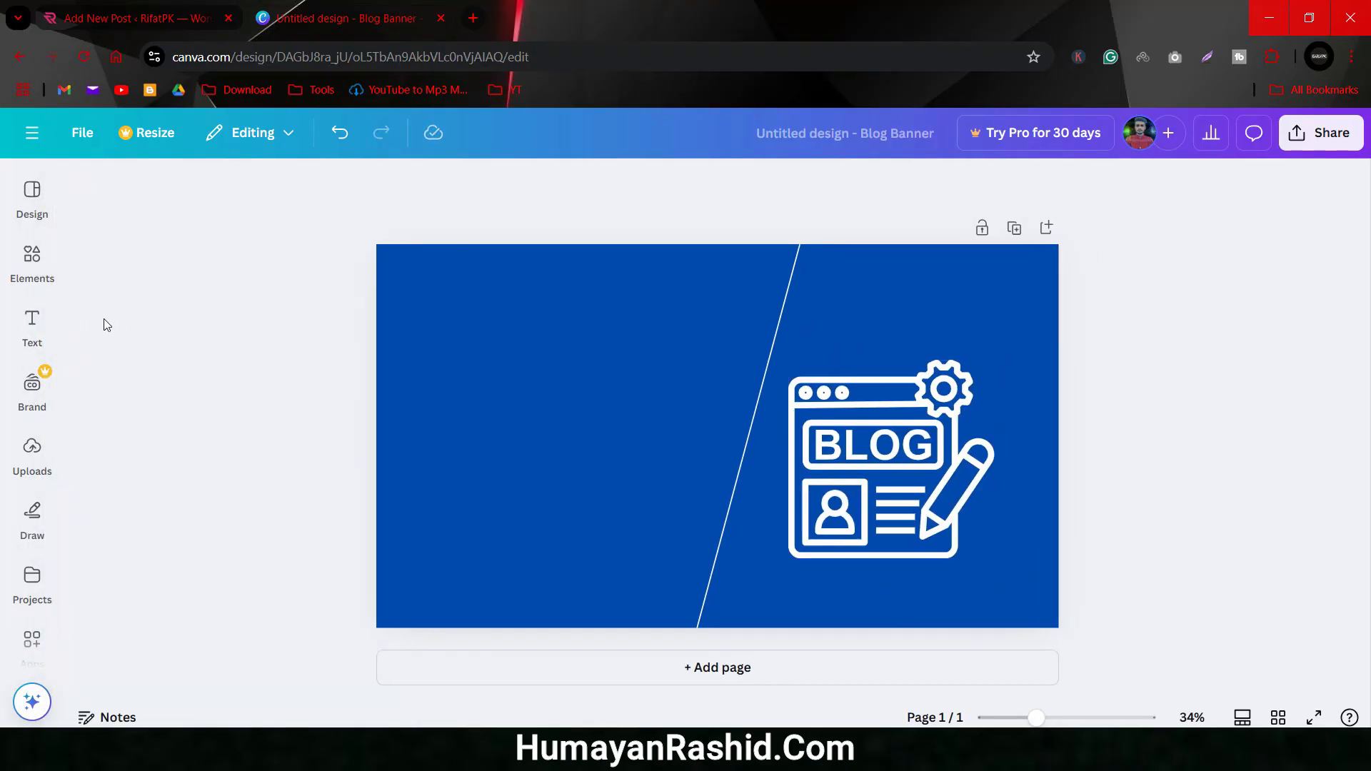
Step: Add two stacked headings reading "Make Money" and "From Blog" on the banner's left part
{"action": "left_click", "coordinate": [42, 329]}
{"action": "left_click", "coordinate": [208, 447]}
{"action": "left_click", "coordinate": [682, 518]}
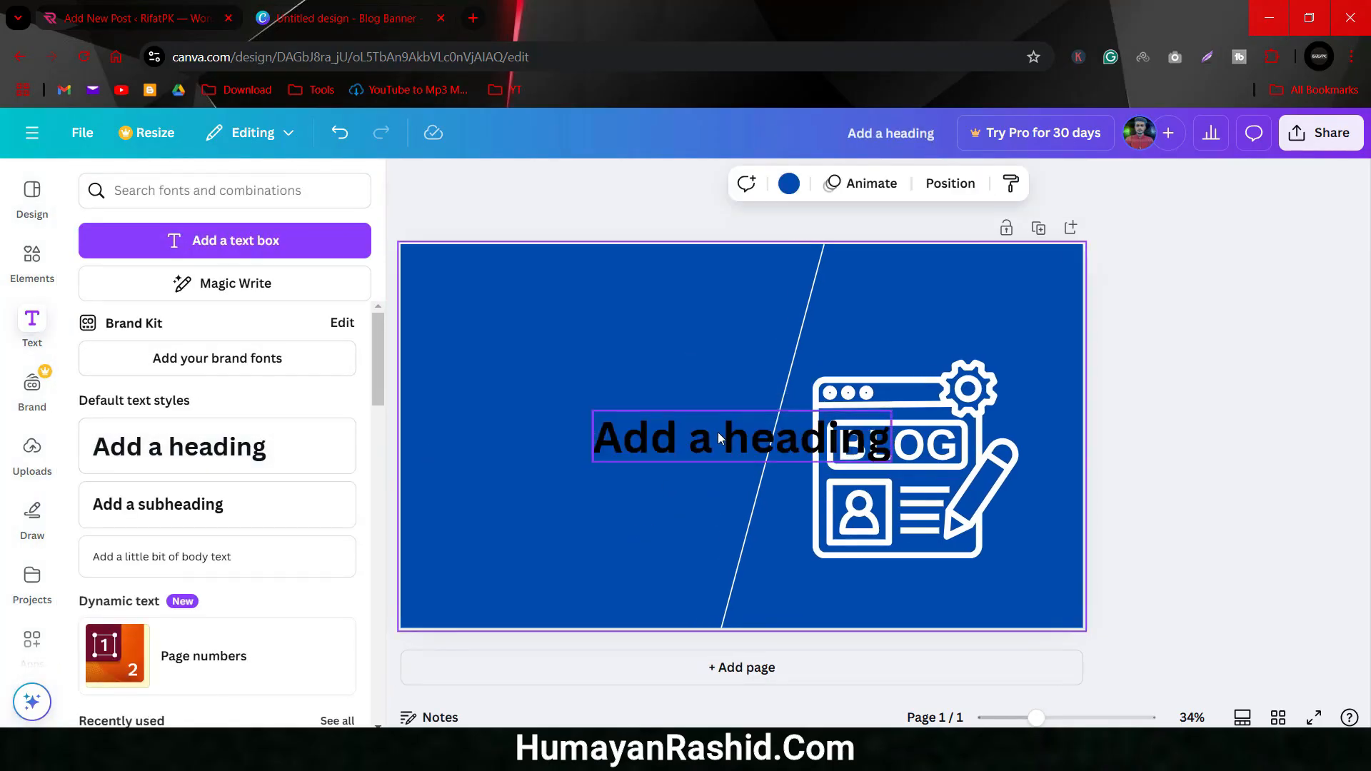
{"action": "left_click_drag", "start_coordinate": [719, 439], "coordinate": [576, 408]}
{"action": "double_click", "coordinate": [576, 409]}
{"action": "type", "text": "Make Money"}
{"action": "left_click_drag", "start_coordinate": [602, 410], "coordinate": [603, 460]}
{"action": "double_click", "coordinate": [603, 455]}
{"action": "type", "text": "From Blog"}
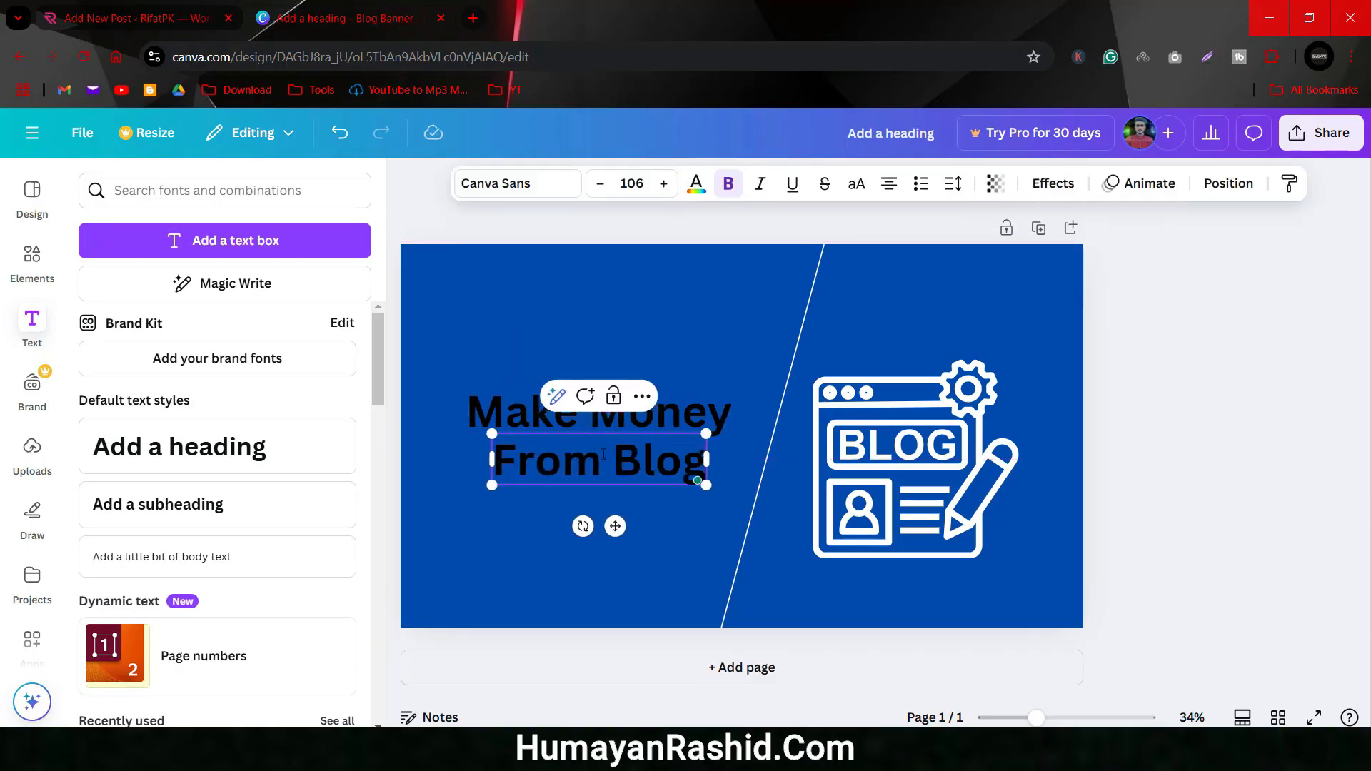
Step: Widen "From Blog" to match "Make Money", then enlarge both headings together and centre them left of the slanted line
{"action": "left_click", "coordinate": [515, 500]}
{"action": "left_click", "coordinate": [534, 407]}
{"action": "left_click", "coordinate": [512, 461]}
{"action": "left_click_drag", "start_coordinate": [492, 485], "coordinate": [468, 492]}
{"action": "left_click_drag", "start_coordinate": [708, 490], "coordinate": [732, 502]}
{"action": "left_click", "coordinate": [615, 415], "text": "shift"}
{"action": "left_click_drag", "start_coordinate": [466, 384], "coordinate": [435, 359]}
{"action": "mouse_move", "coordinate": [614, 429]}
{"action": "left_mouse_down"}
{"action": "mouse_move", "coordinate": [627, 447]}
{"action": "mouse_move", "coordinate": [624, 437]}
{"action": "left_mouse_up"}
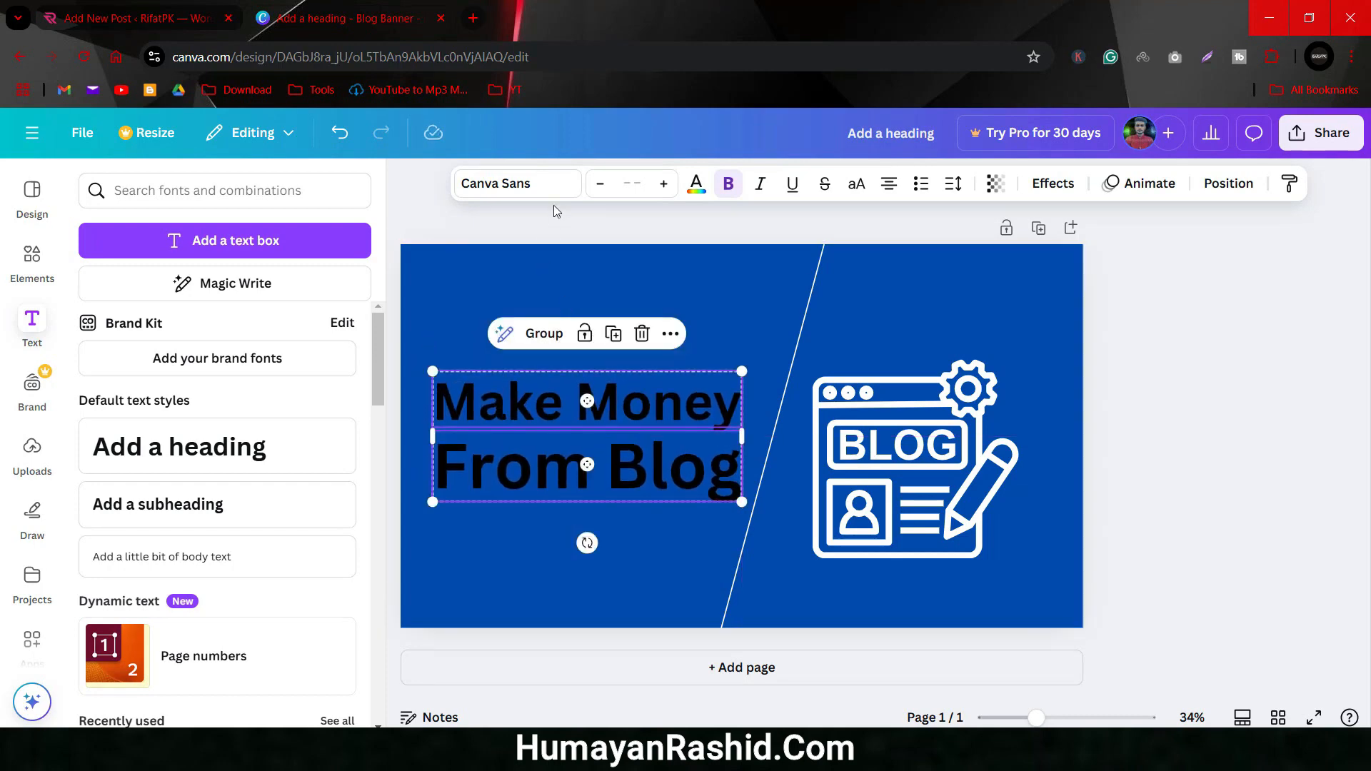
Step: Recolour both selected headings white
{"action": "left_click", "coordinate": [694, 184]}
{"action": "left_click", "coordinate": [241, 325]}
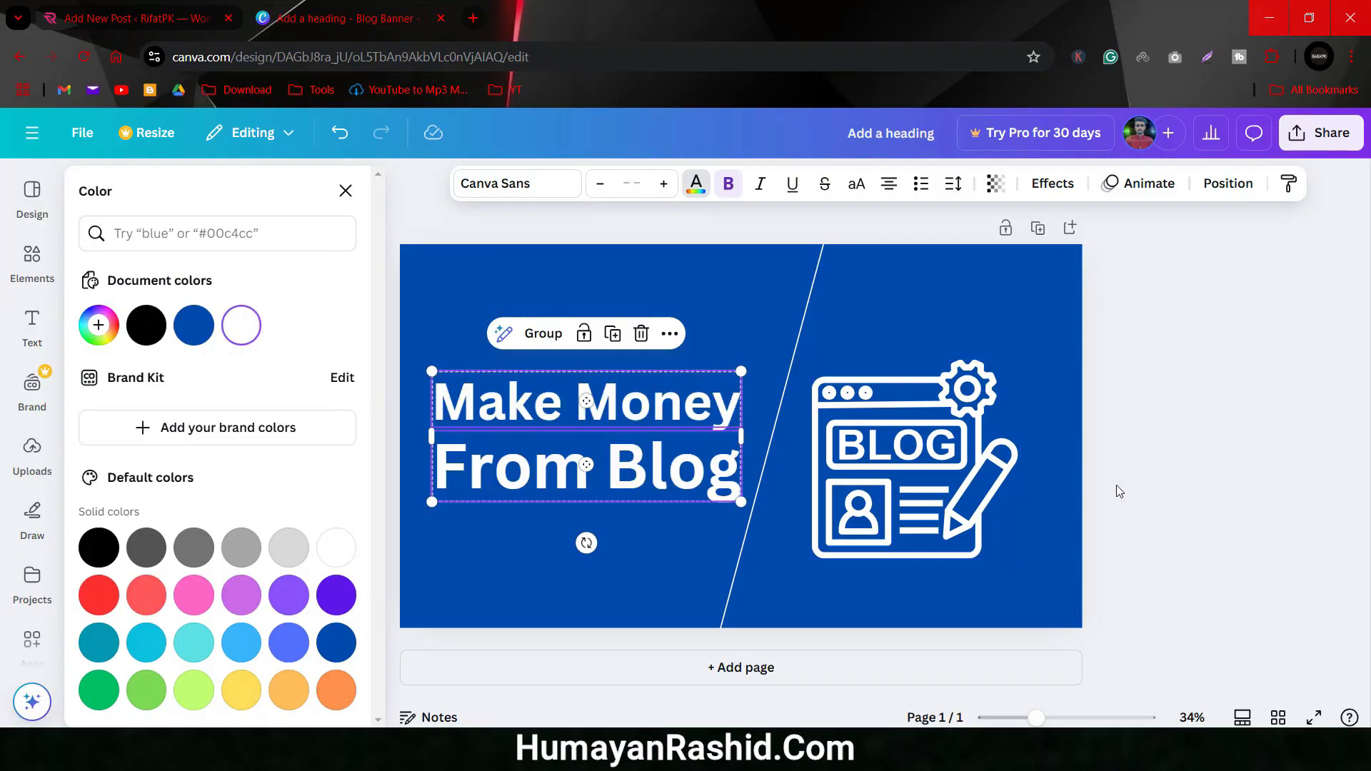
{"action": "left_click", "coordinate": [1114, 490]}
Step: Download the finished banner as a PNG at 2,240 × 1,260 px
{"action": "left_click", "coordinate": [1323, 140]}
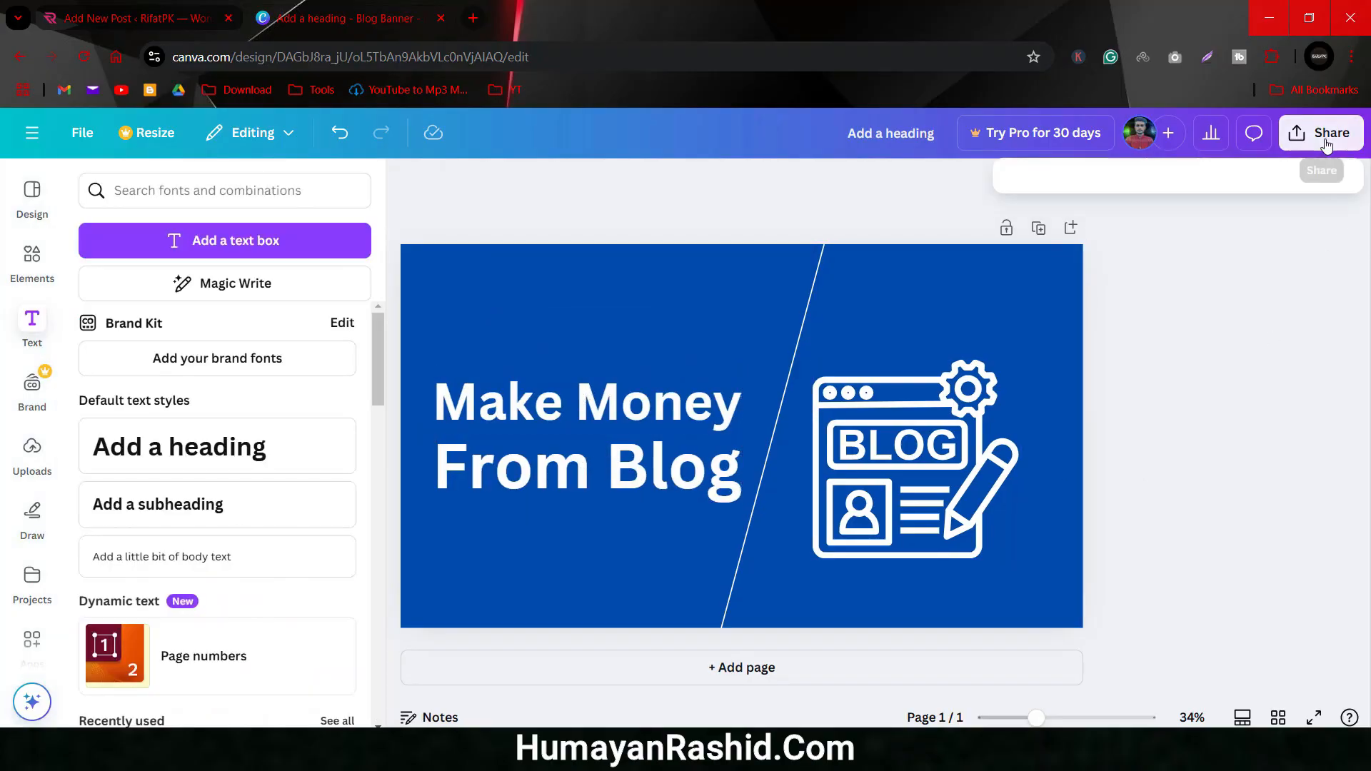
{"action": "left_click", "coordinate": [1047, 480]}
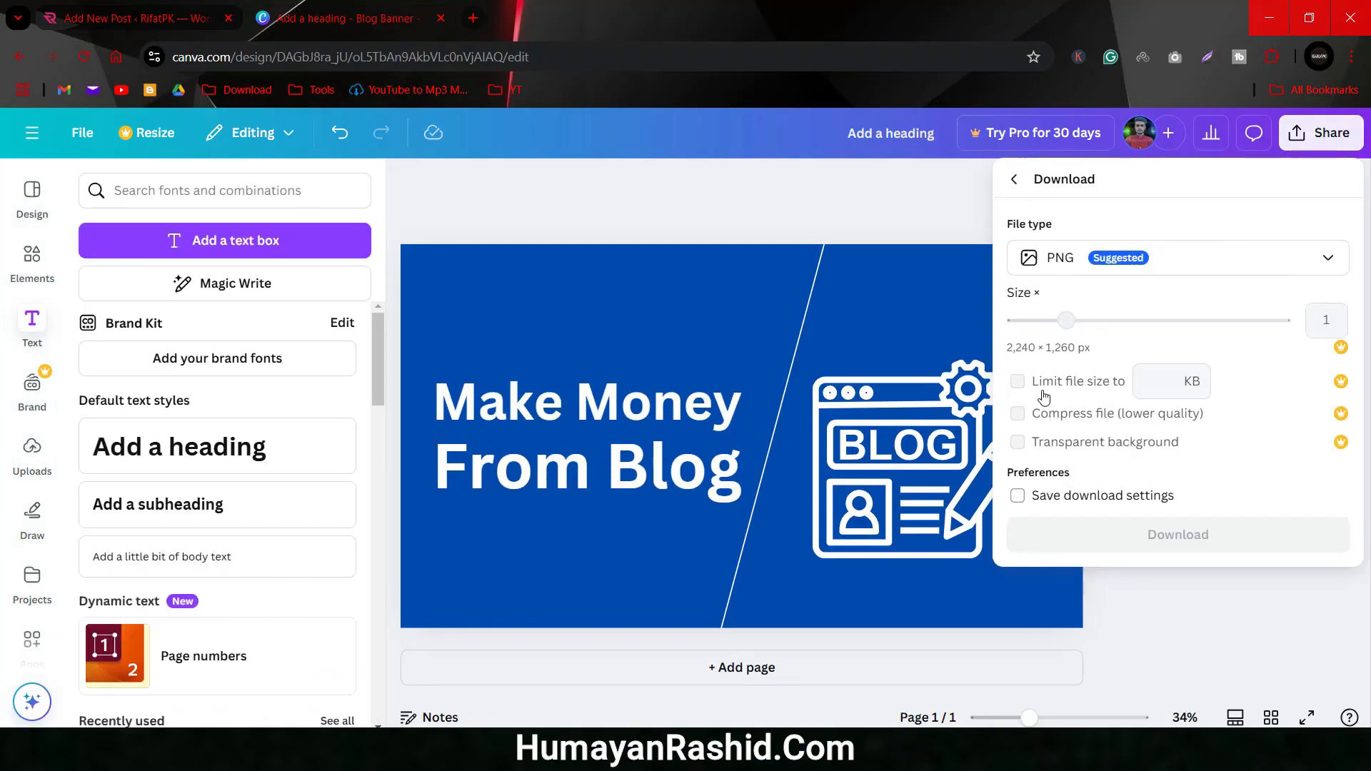
{"action": "left_click", "coordinate": [1154, 540]}
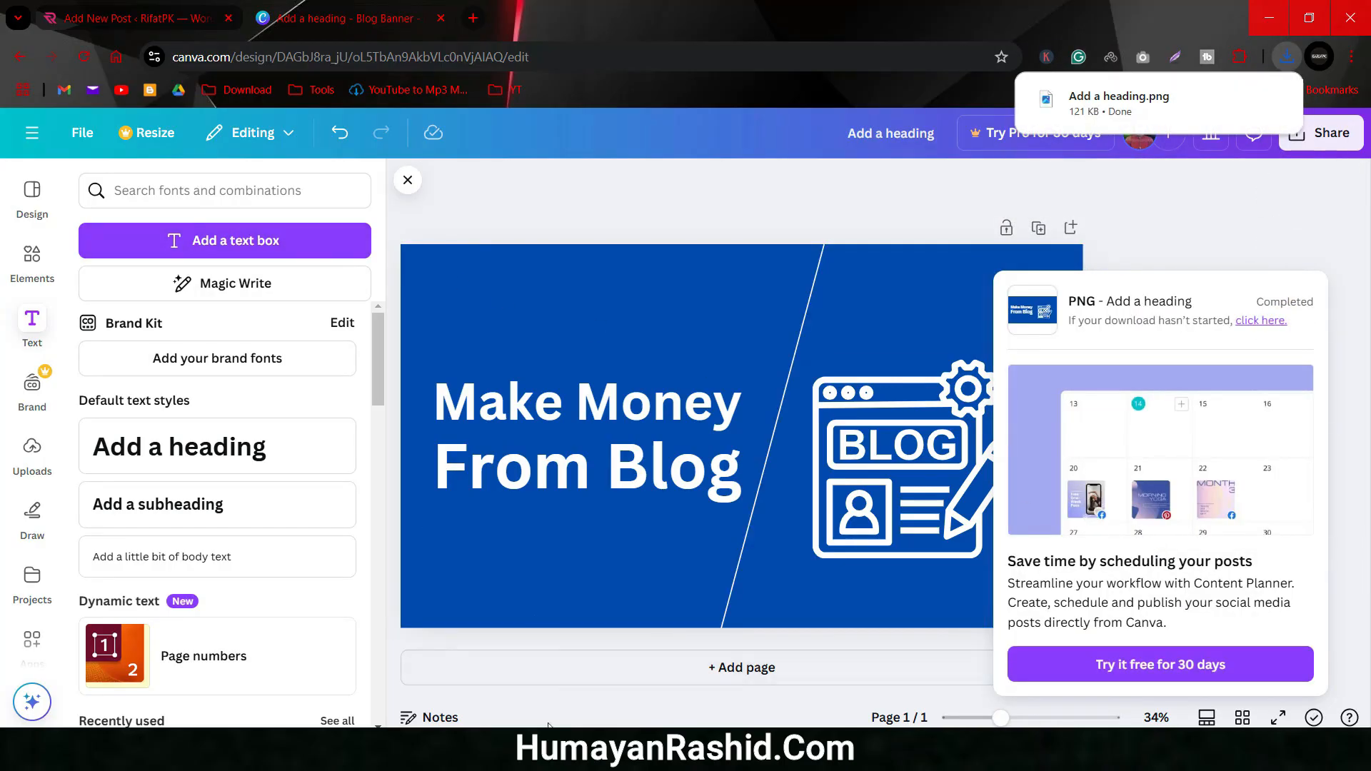
Step: Switch back to the WordPress post editor and upload the downloaded "Add a heading.png" banner as the post's featured image
{"action": "left_click", "coordinate": [160, 21]}
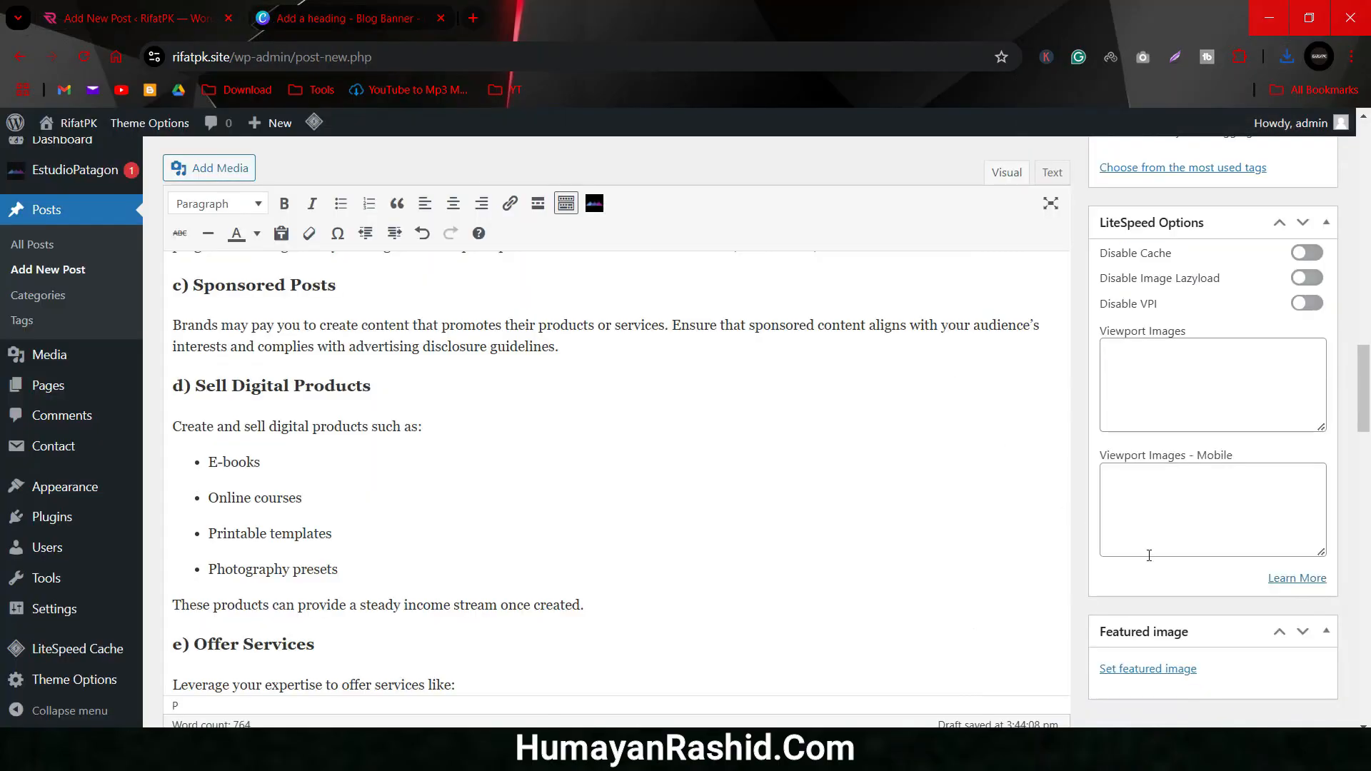
{"action": "scroll", "coordinate": [1158, 656], "scroll_direction": "down", "scroll_amount": 4}
{"action": "left_click", "coordinate": [1154, 676]}
{"action": "left_click", "coordinate": [89, 208]}
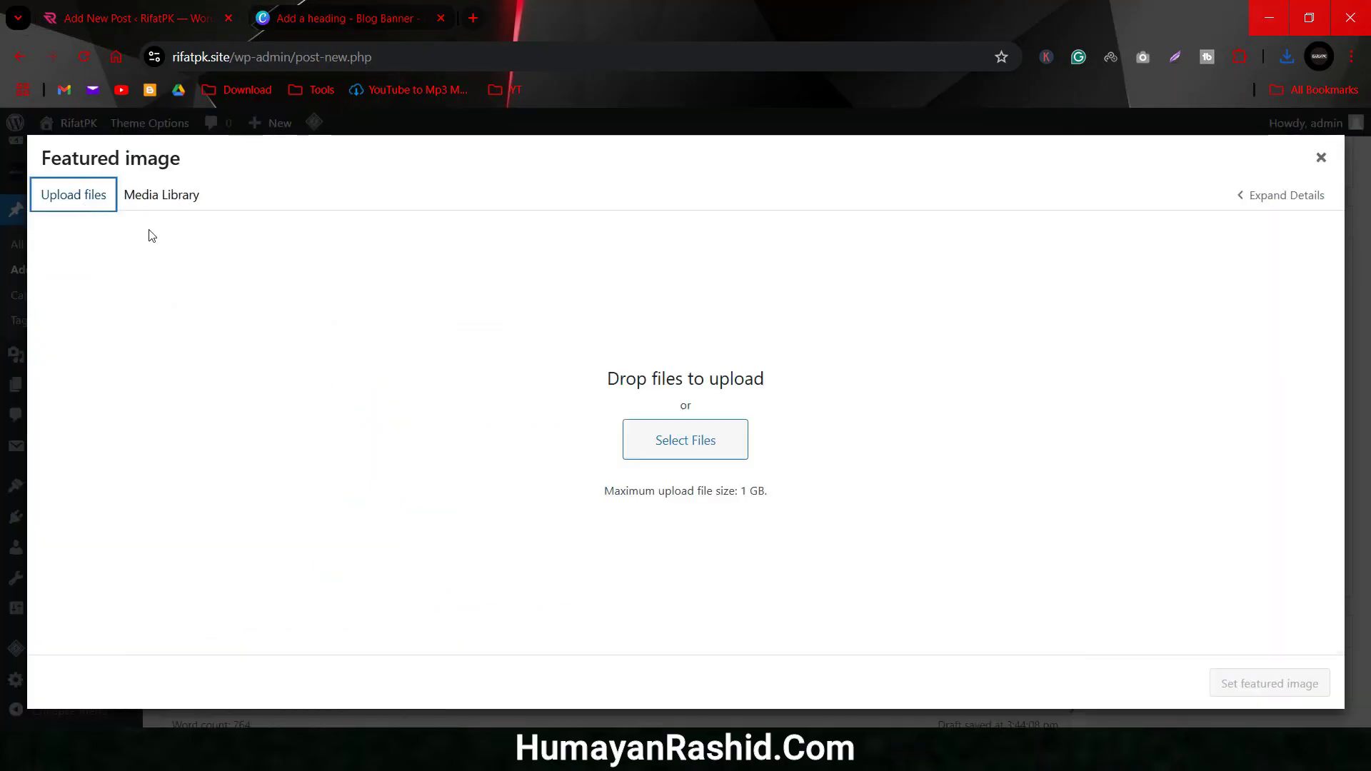
{"action": "left_click", "coordinate": [676, 457]}
{"action": "left_click", "coordinate": [172, 165]}
{"action": "double_click", "coordinate": [171, 166]}
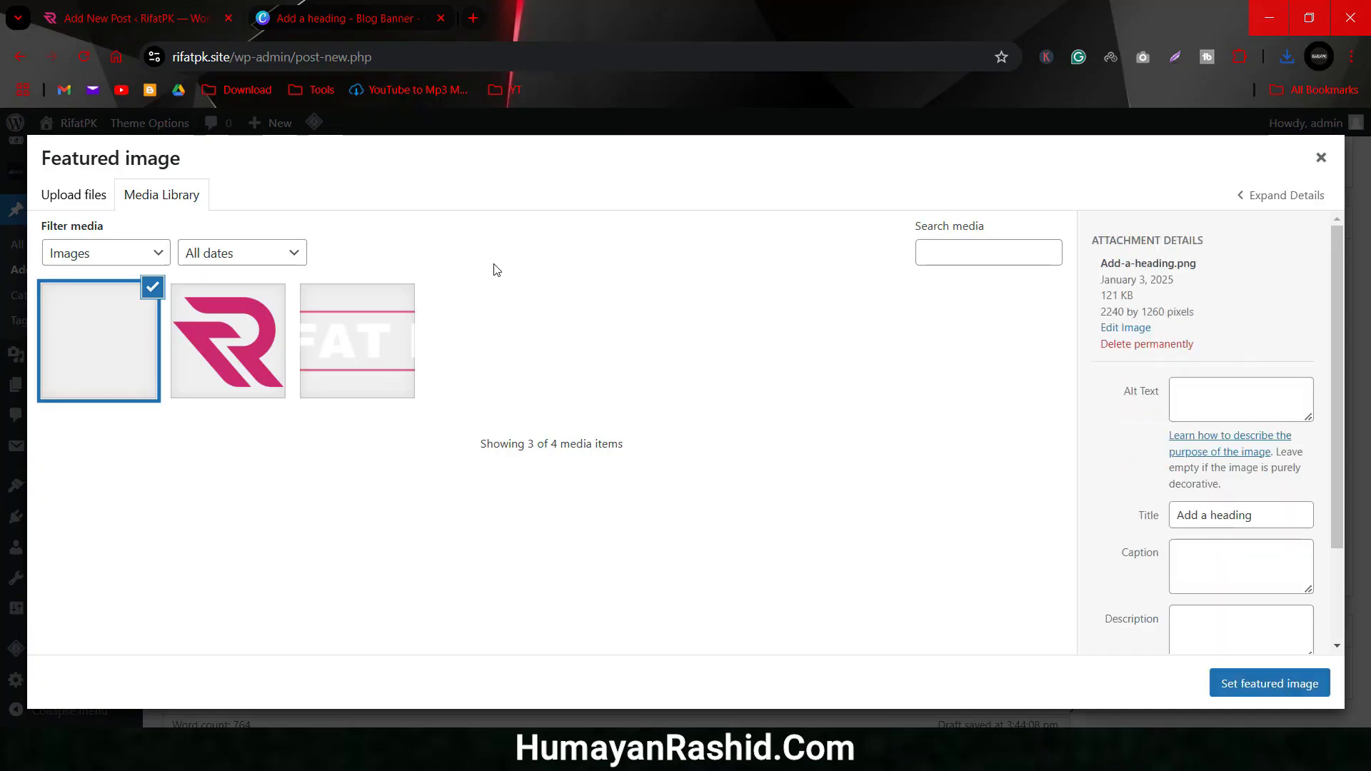
{"action": "left_click", "coordinate": [1264, 683]}
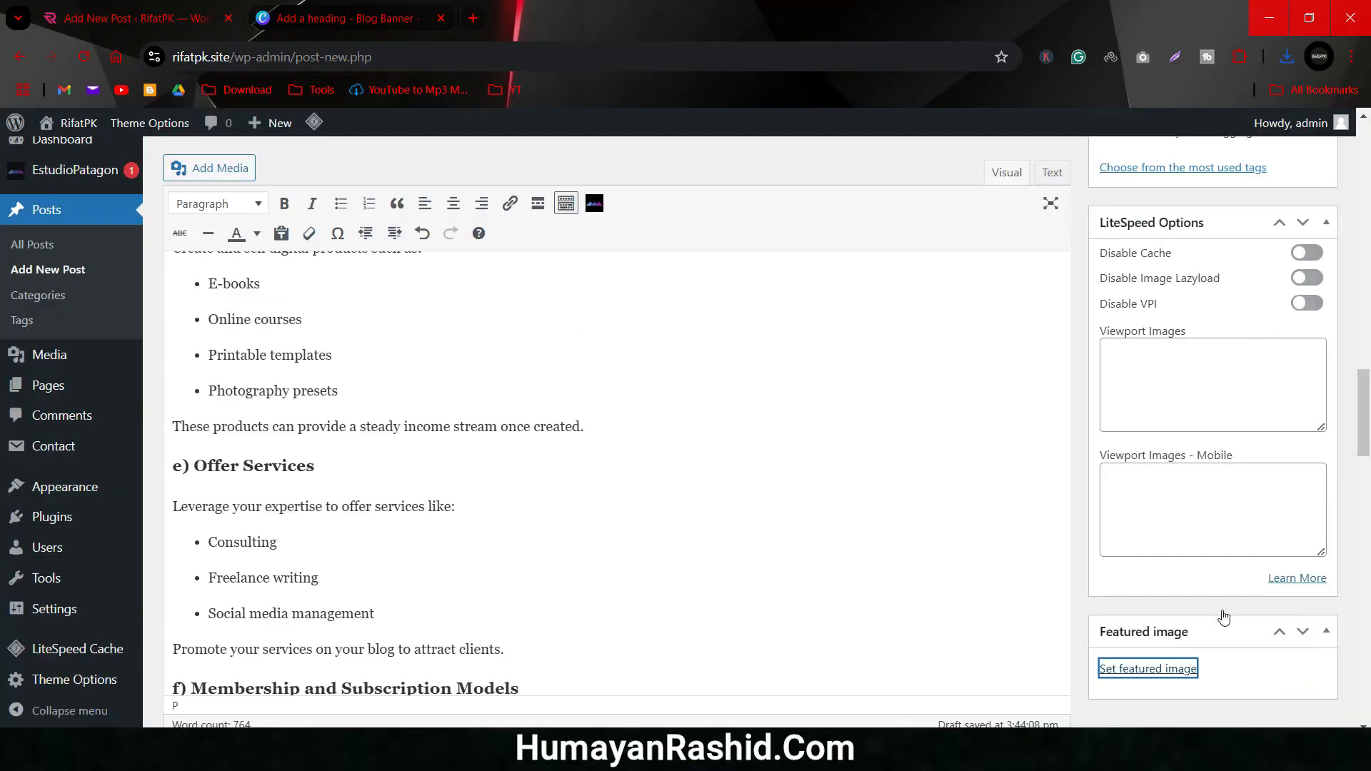
Step: Check through the post's content, categories and tags, and publish it immediately
{"action": "scroll", "coordinate": [870, 492], "scroll_direction": "up", "scroll_amount": 5}
{"action": "scroll", "coordinate": [871, 491], "scroll_direction": "up", "scroll_amount": 10}
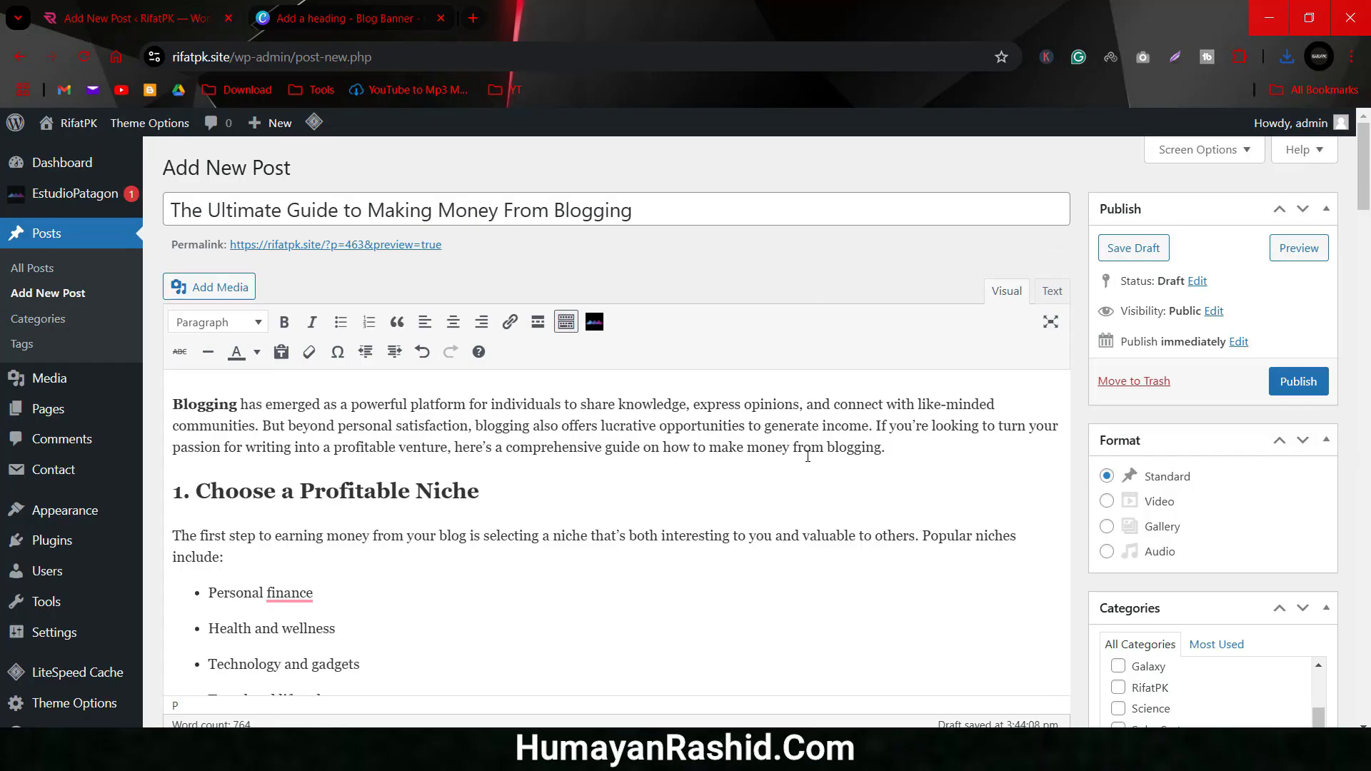
{"action": "scroll", "coordinate": [814, 471], "scroll_direction": "down", "scroll_amount": 15}
{"action": "scroll", "coordinate": [821, 490], "scroll_direction": "up", "scroll_amount": 10}
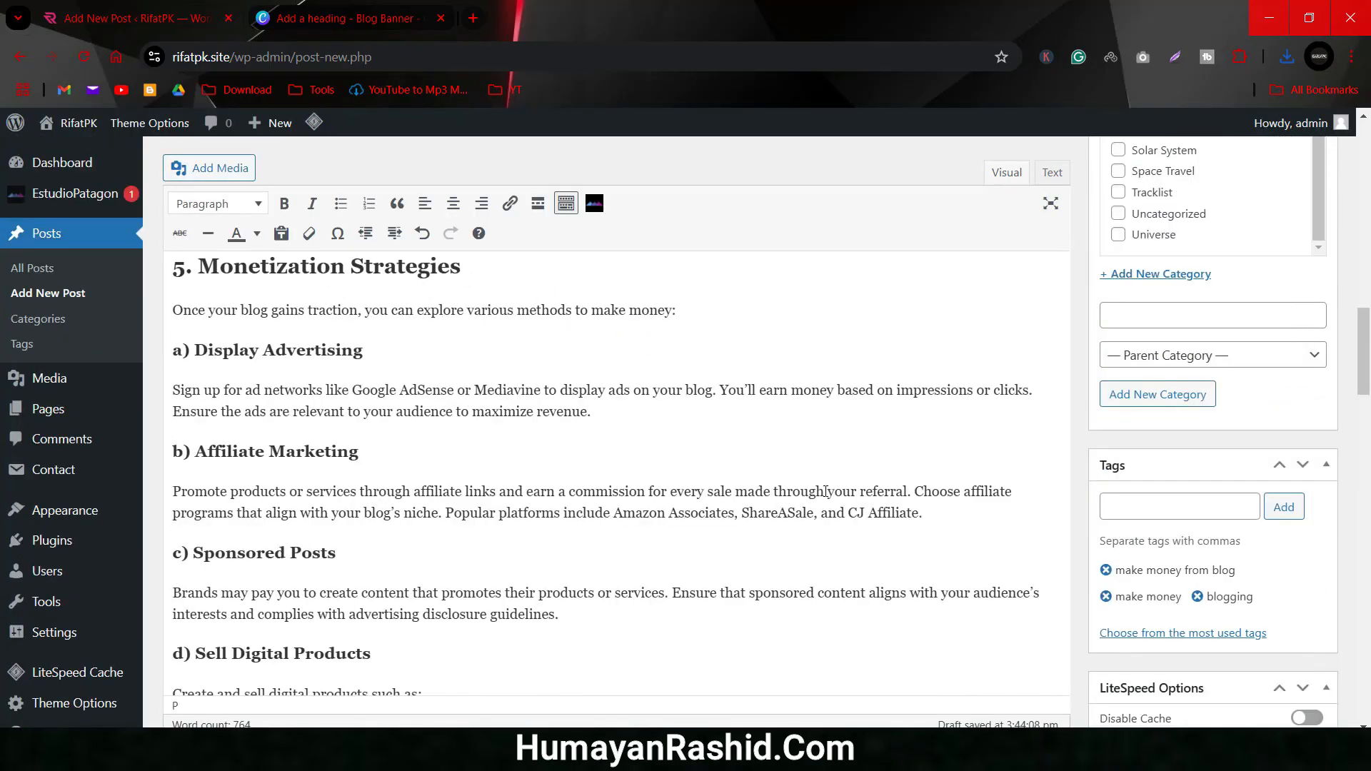
{"action": "scroll", "coordinate": [380, 376], "scroll_direction": "up", "scroll_amount": 10}
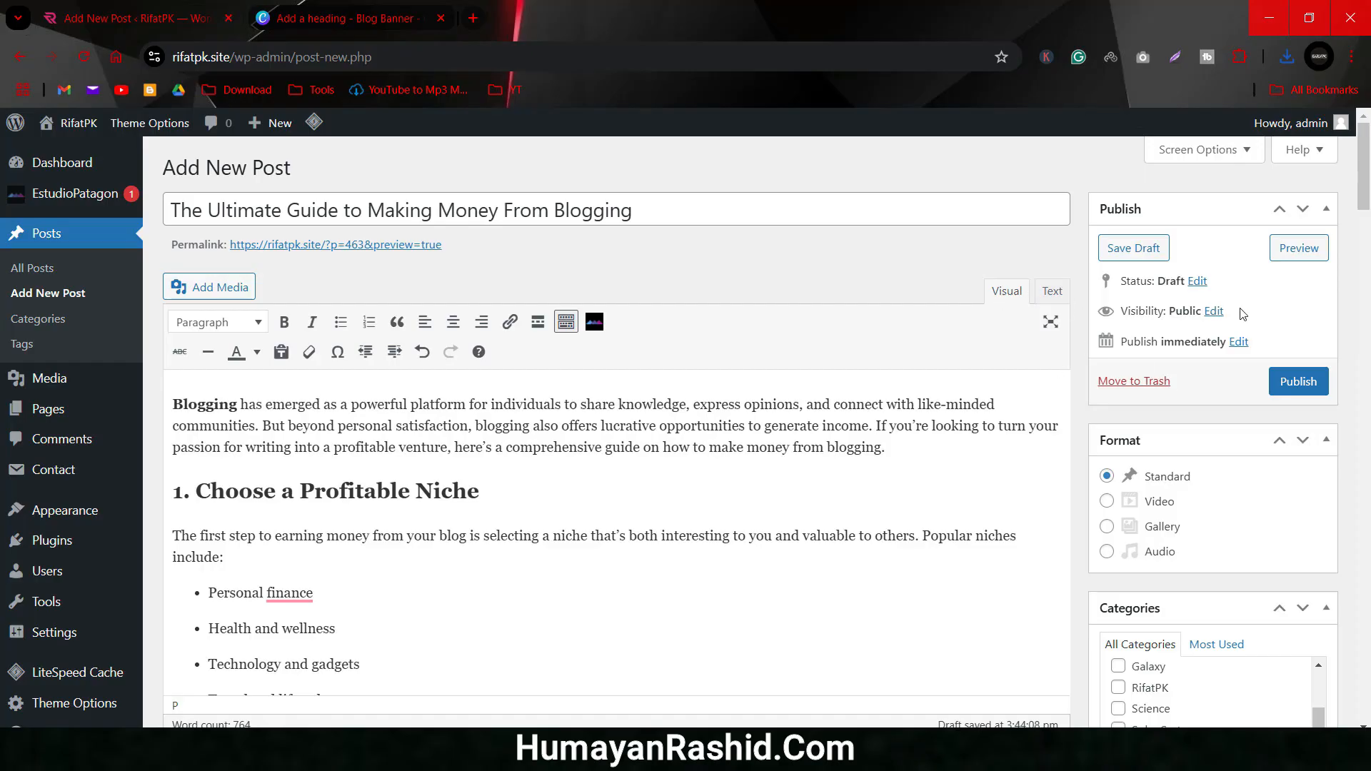
{"action": "left_click", "coordinate": [1290, 385]}
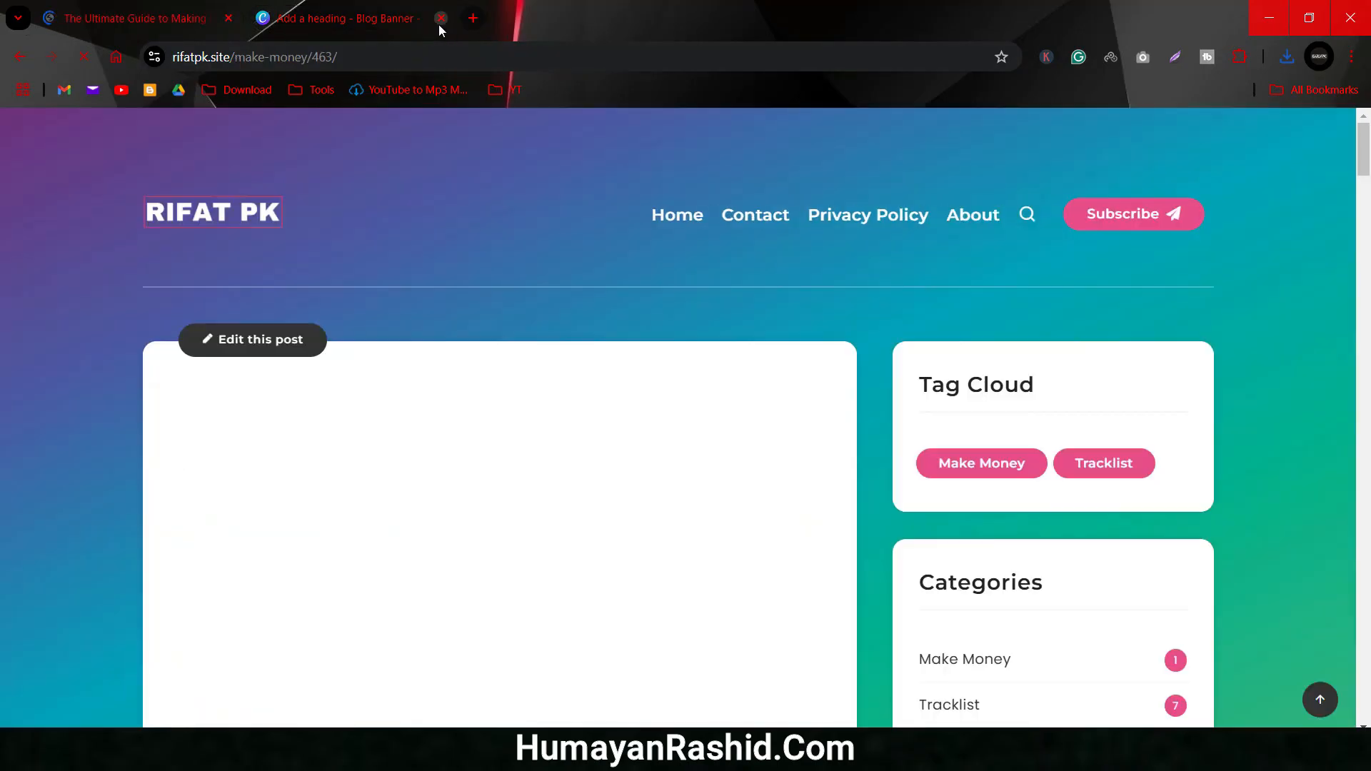
Step: Close the Canva tab and examine the published post's featured image, article text and sidebar
{"action": "left_click", "coordinate": [440, 18]}
{"action": "scroll", "coordinate": [751, 447], "scroll_direction": "down", "scroll_amount": 15}
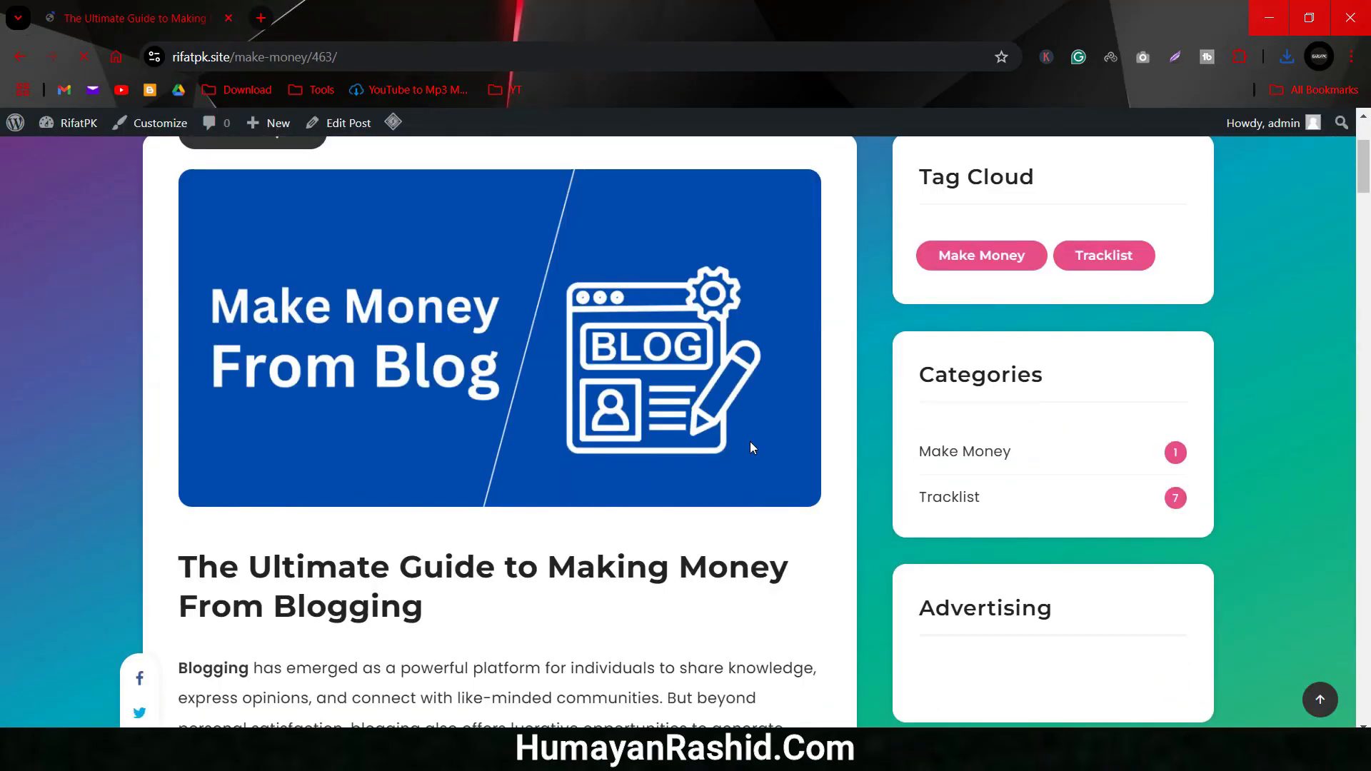
{"action": "scroll", "coordinate": [750, 447], "scroll_direction": "down", "scroll_amount": 20}
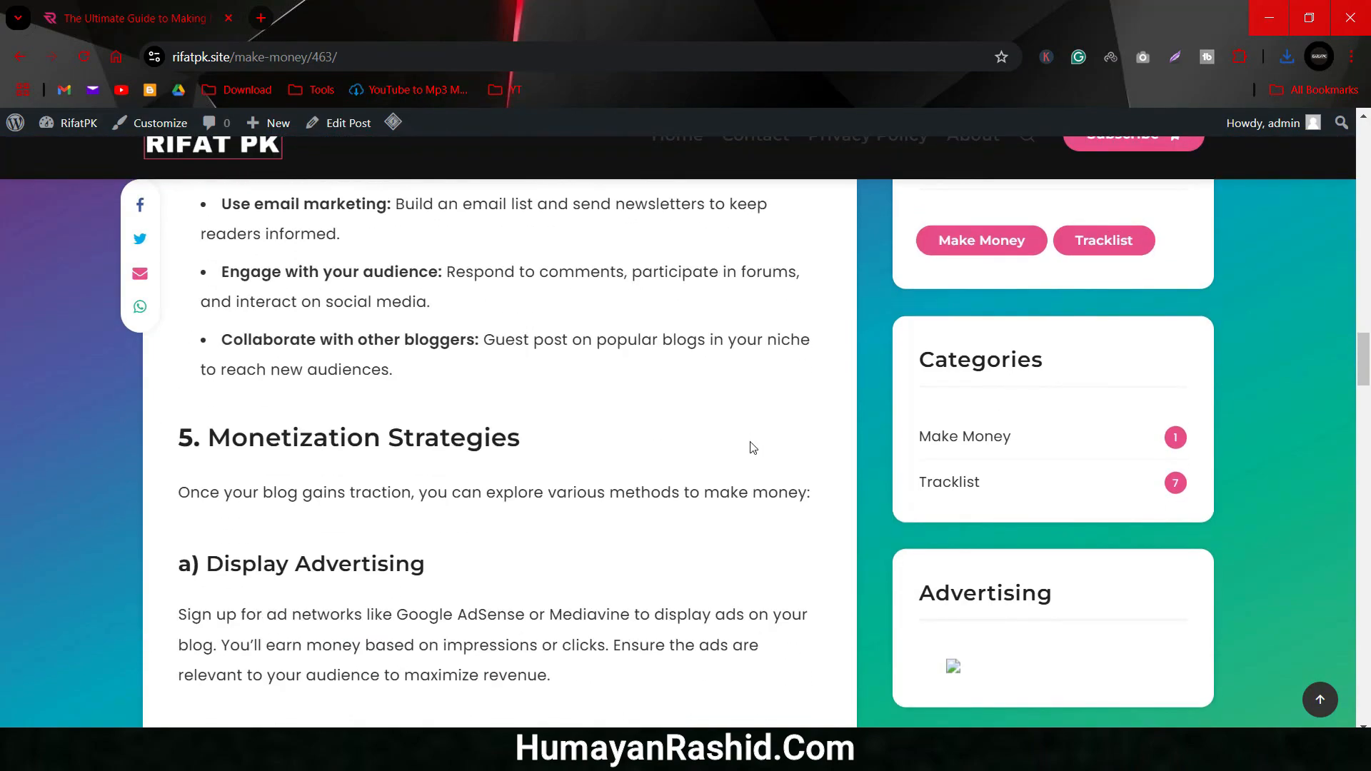
{"action": "scroll", "coordinate": [752, 448], "scroll_direction": "up", "scroll_amount": 20}
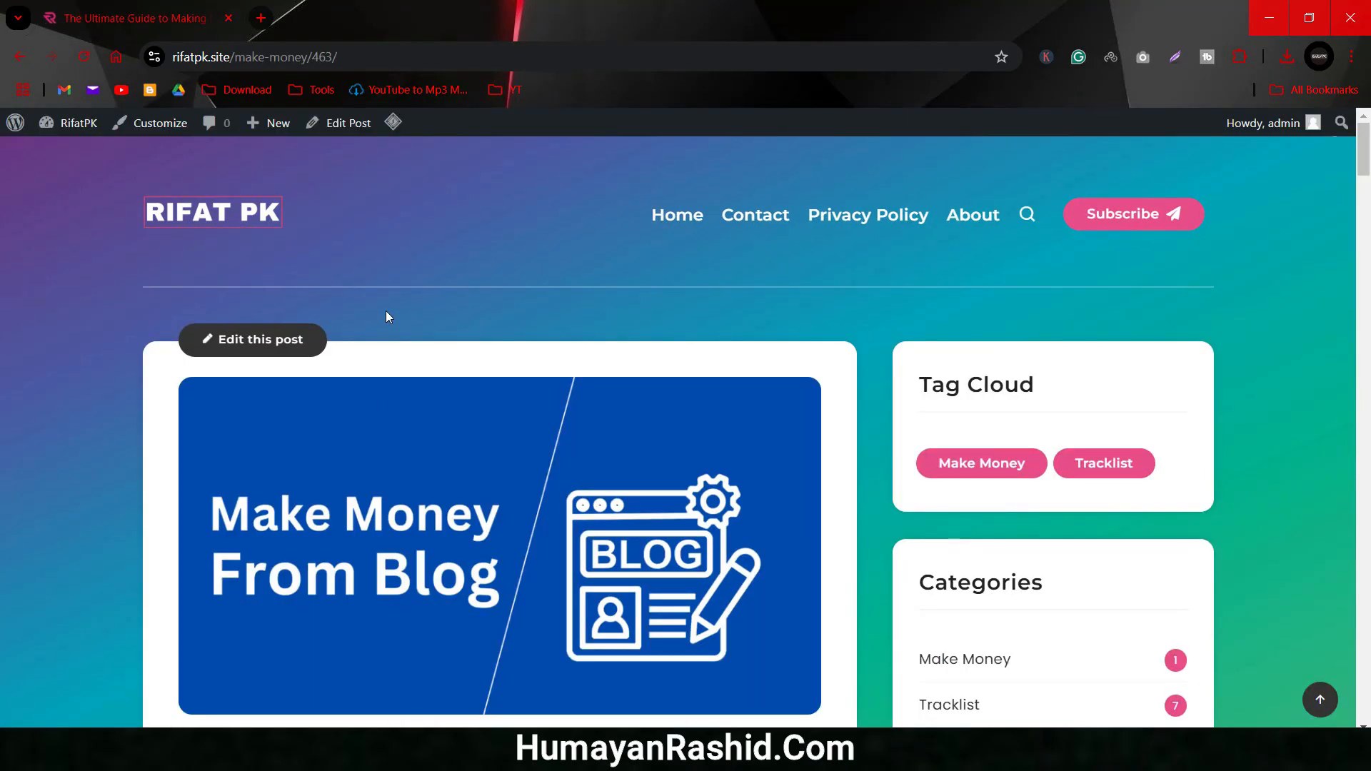
{"action": "scroll", "coordinate": [386, 312], "scroll_direction": "down", "scroll_amount": 7}
{"action": "scroll", "coordinate": [387, 311], "scroll_direction": "down", "scroll_amount": 10}
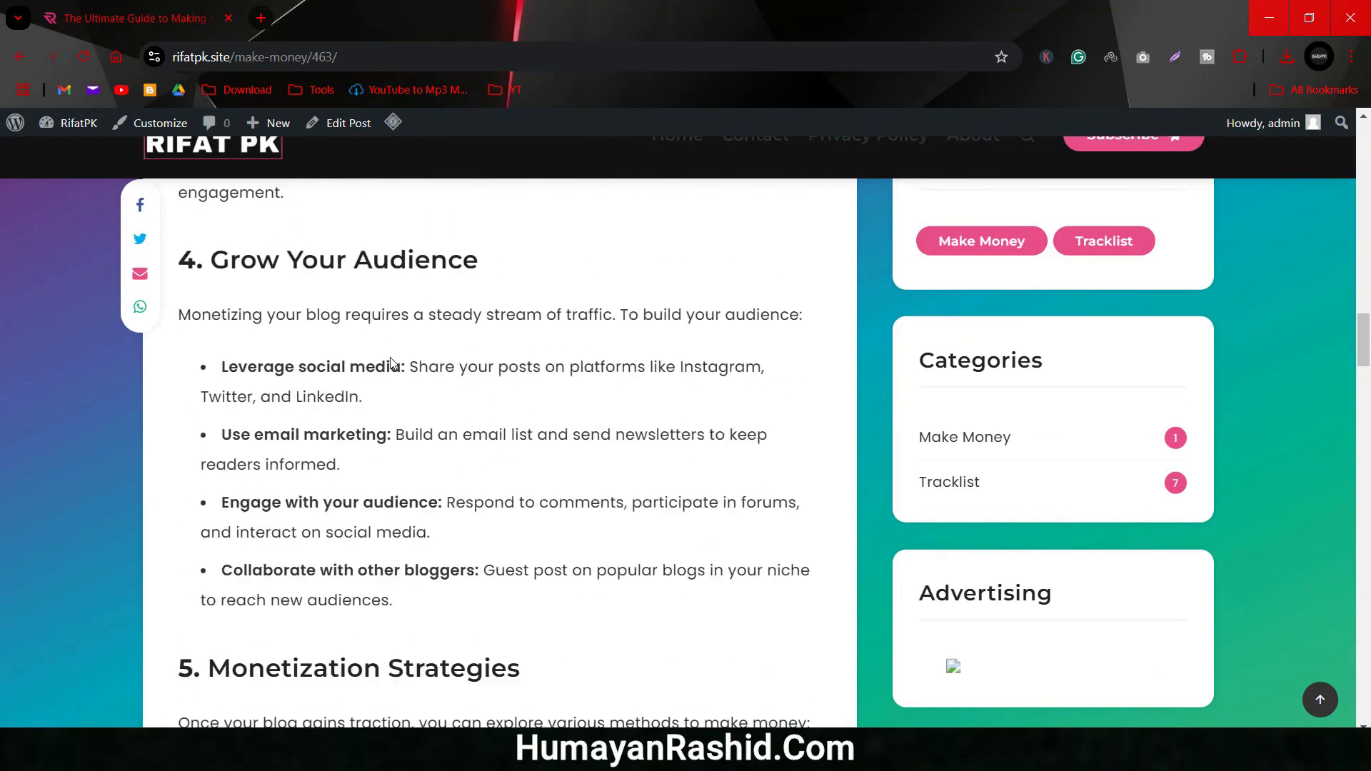
{"action": "scroll", "coordinate": [401, 376], "scroll_direction": "up", "scroll_amount": 3}
{"action": "scroll", "coordinate": [404, 376], "scroll_direction": "up", "scroll_amount": 12}
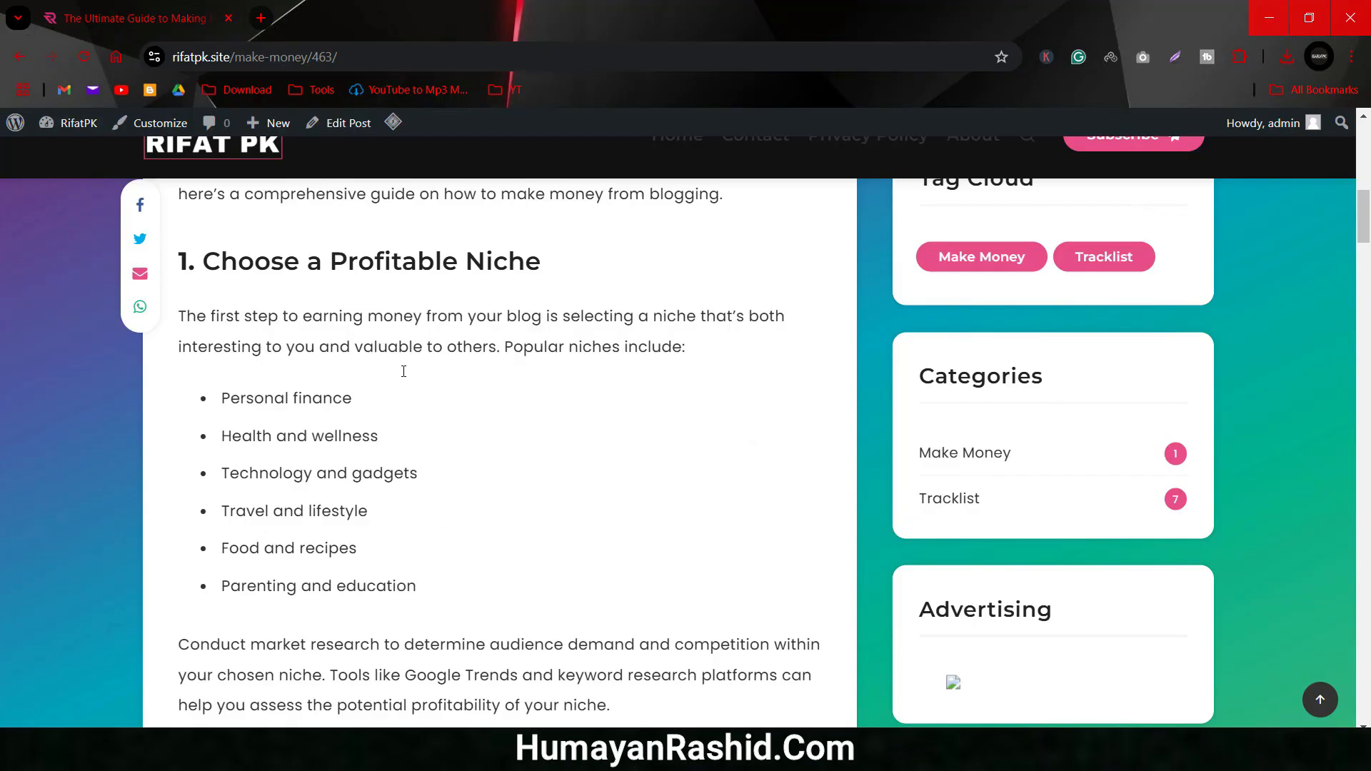
{"action": "scroll", "coordinate": [403, 372], "scroll_direction": "up", "scroll_amount": 6}
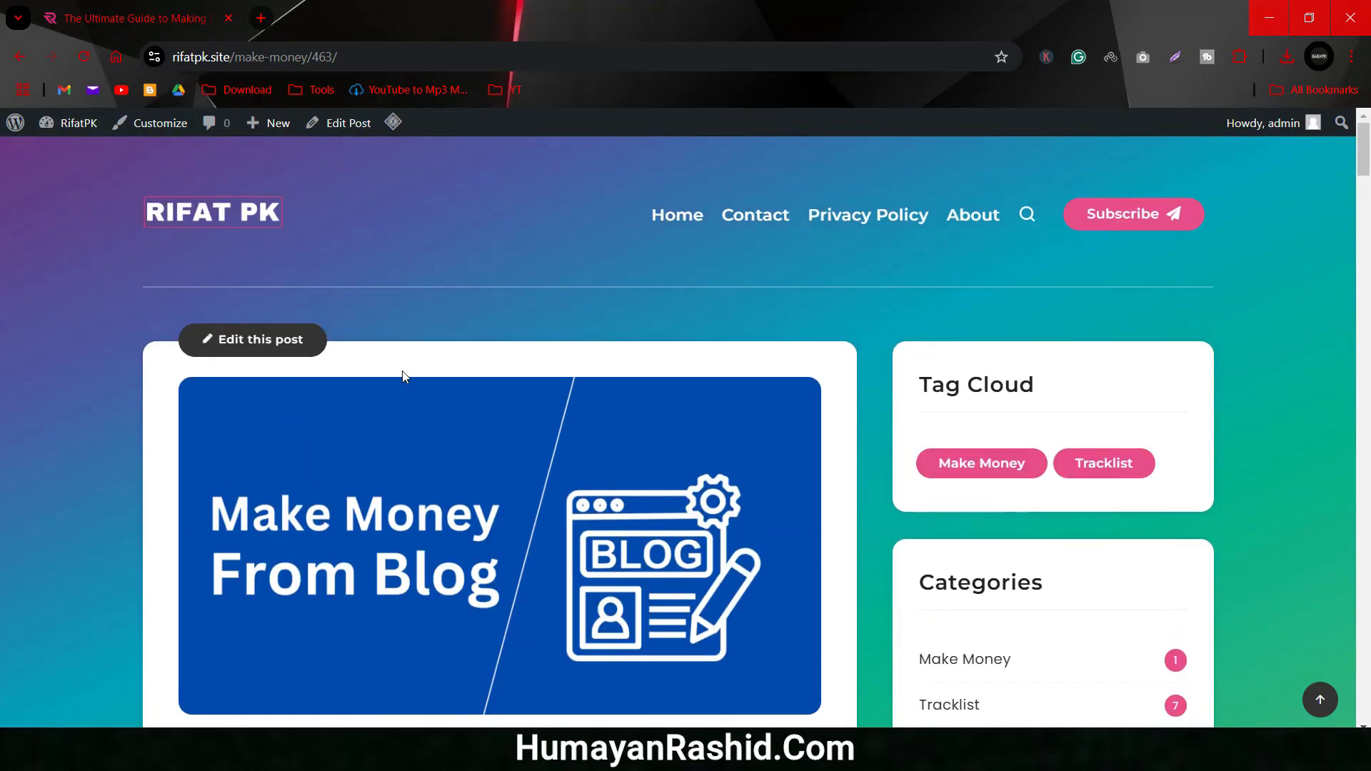